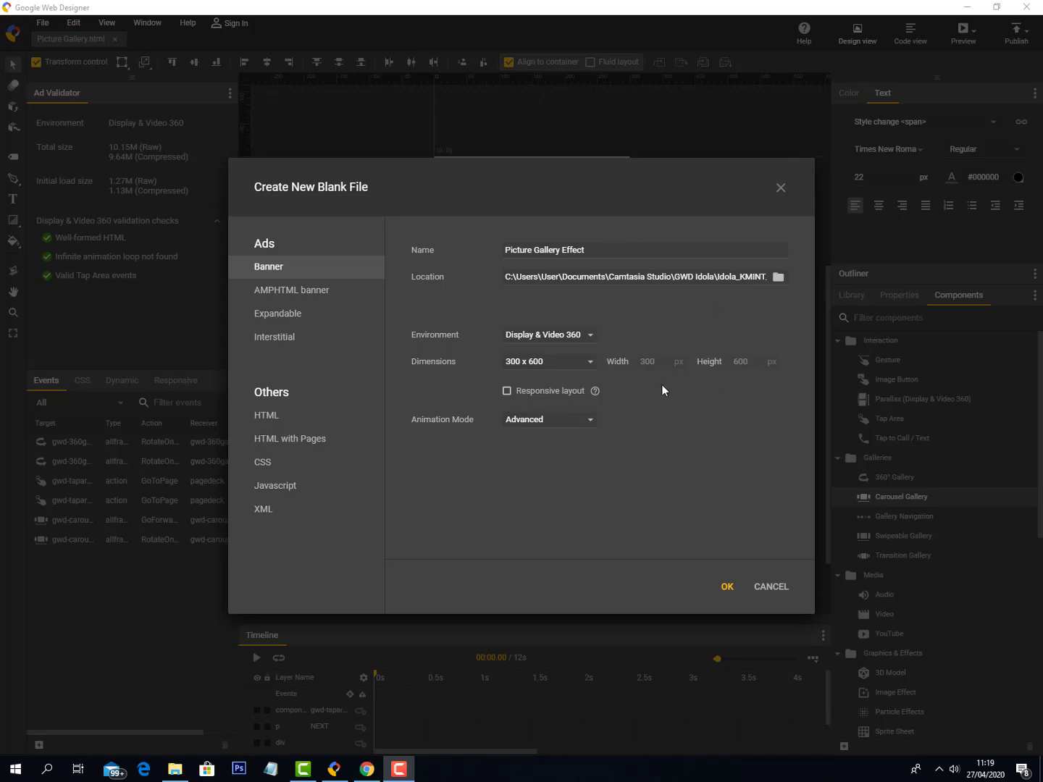
Step: Create the blank banner file Picture Gallery Effect with 300 x 600 dimensions
left_click(590, 366)
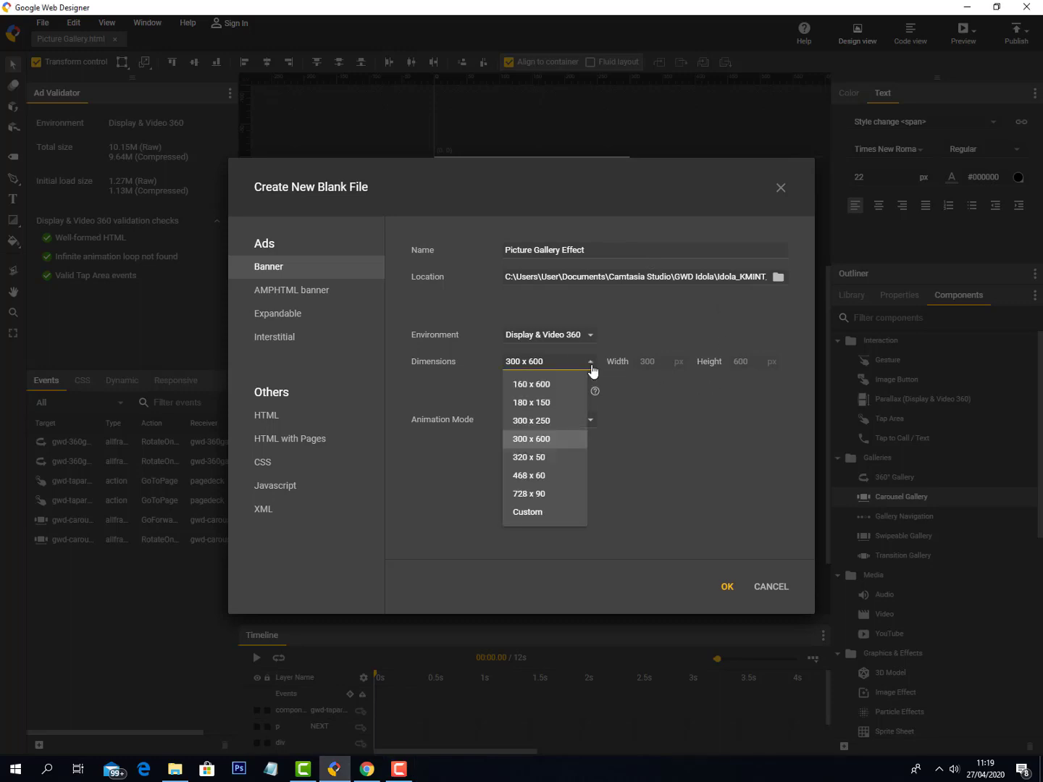
left_click(564, 441)
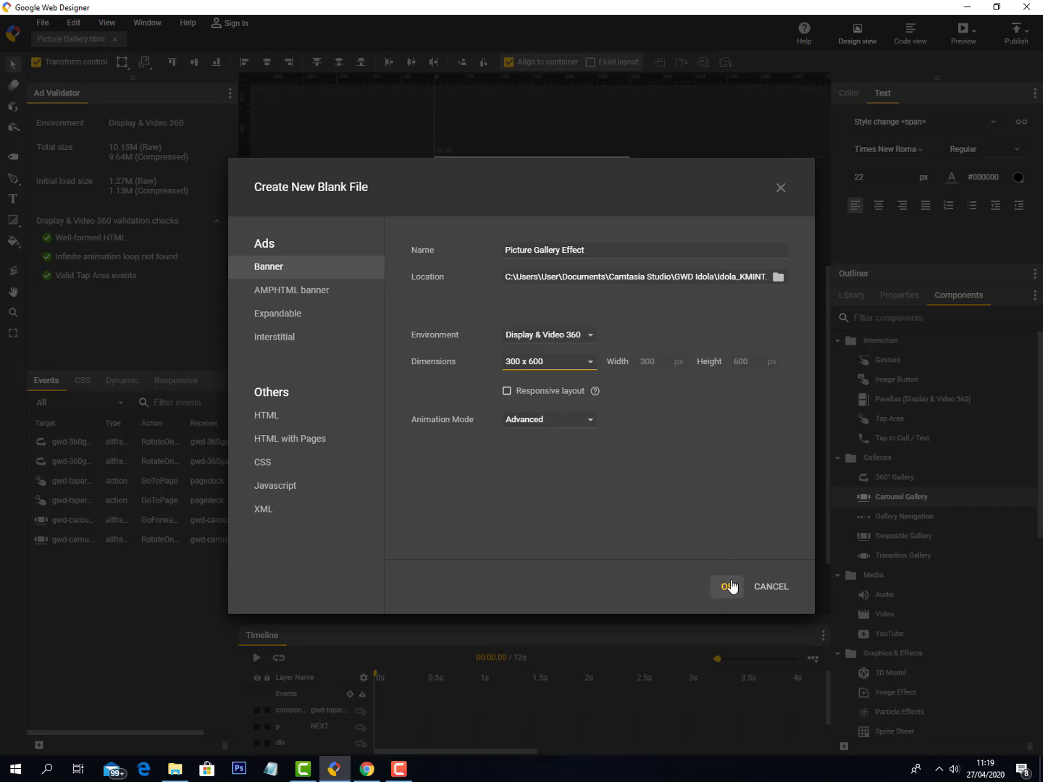
key("Return")
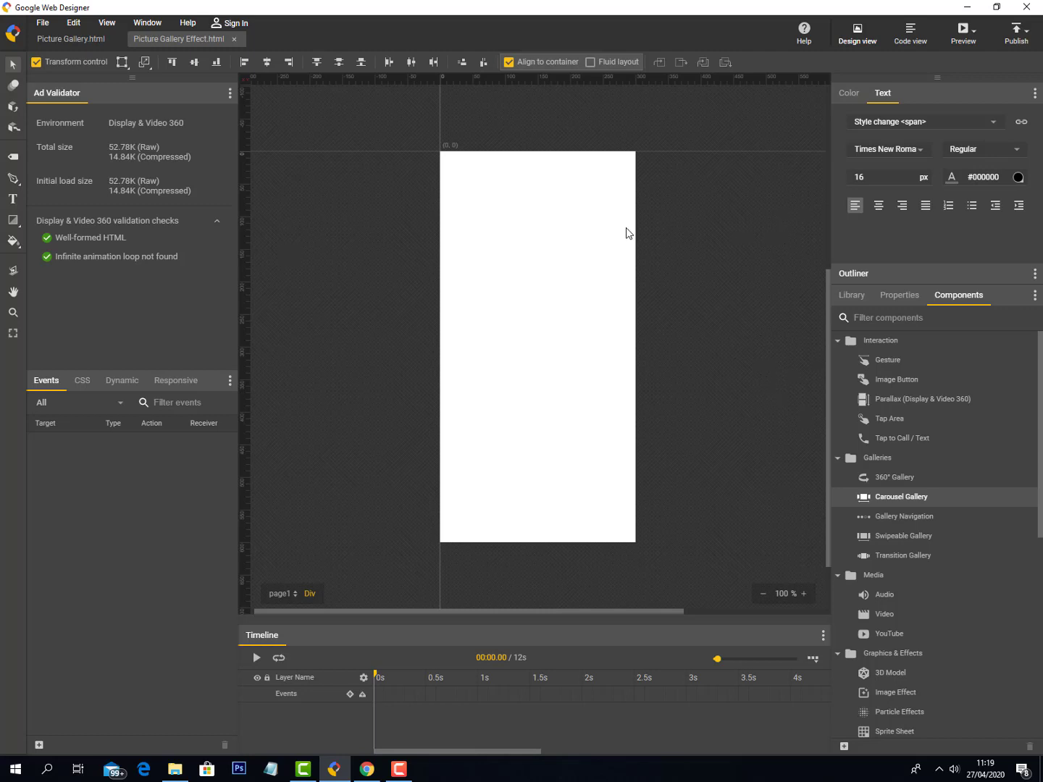
left_click(862, 297)
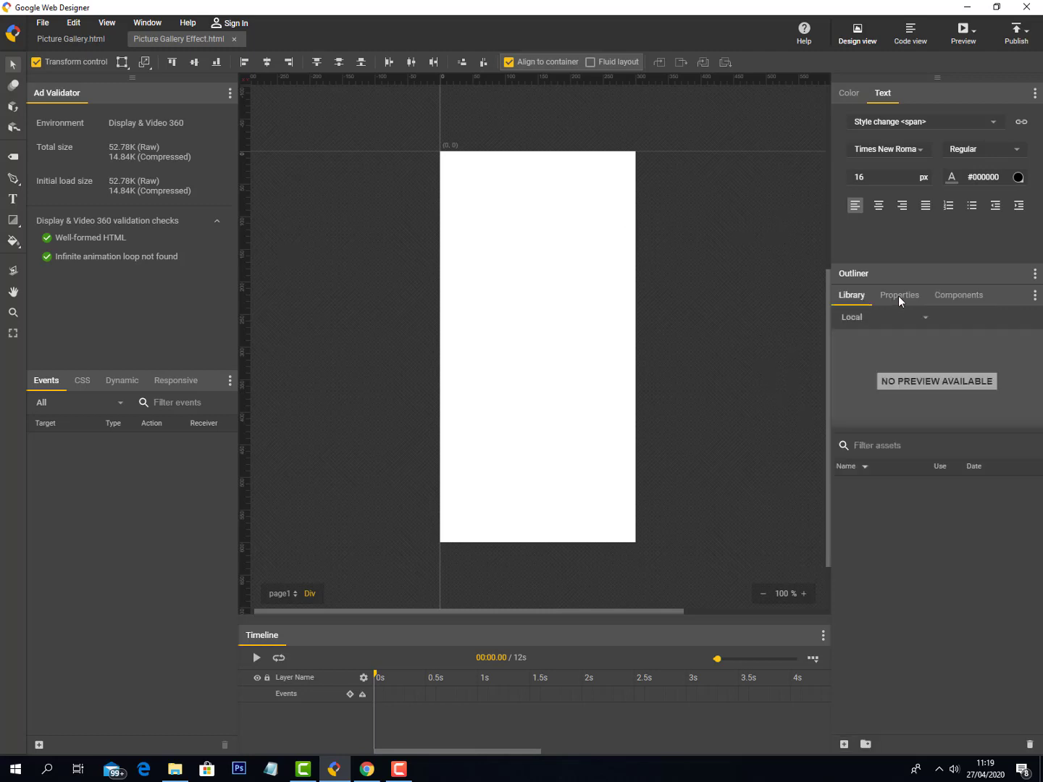
left_click(897, 295)
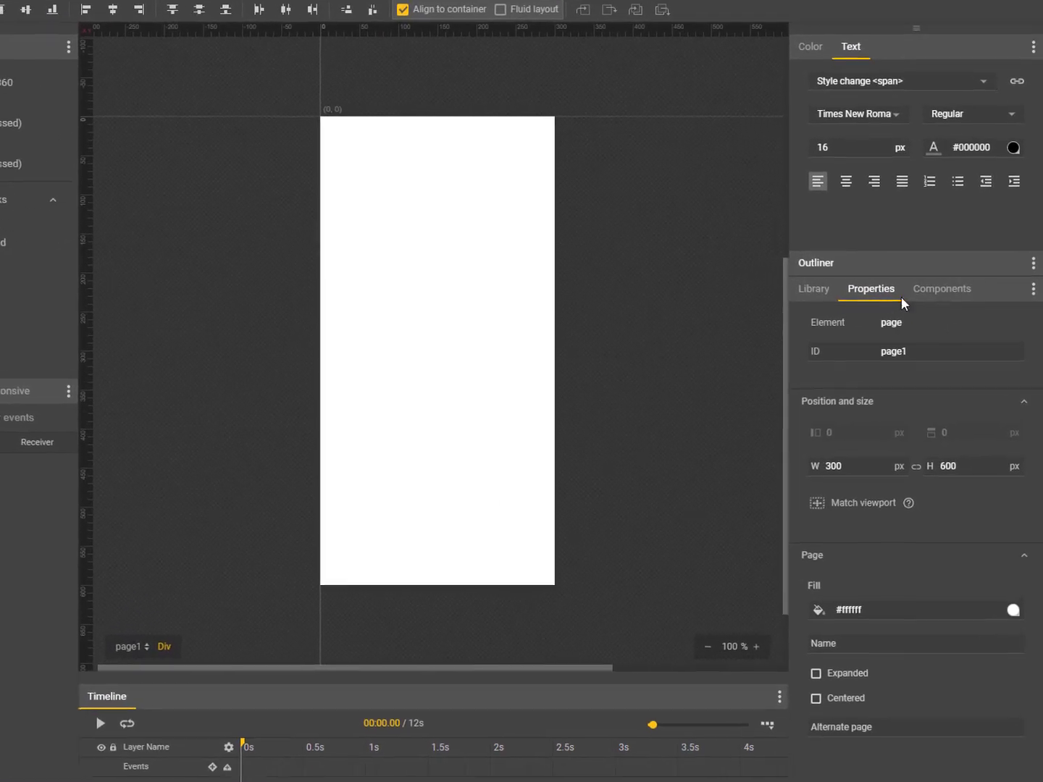
left_click(941, 288)
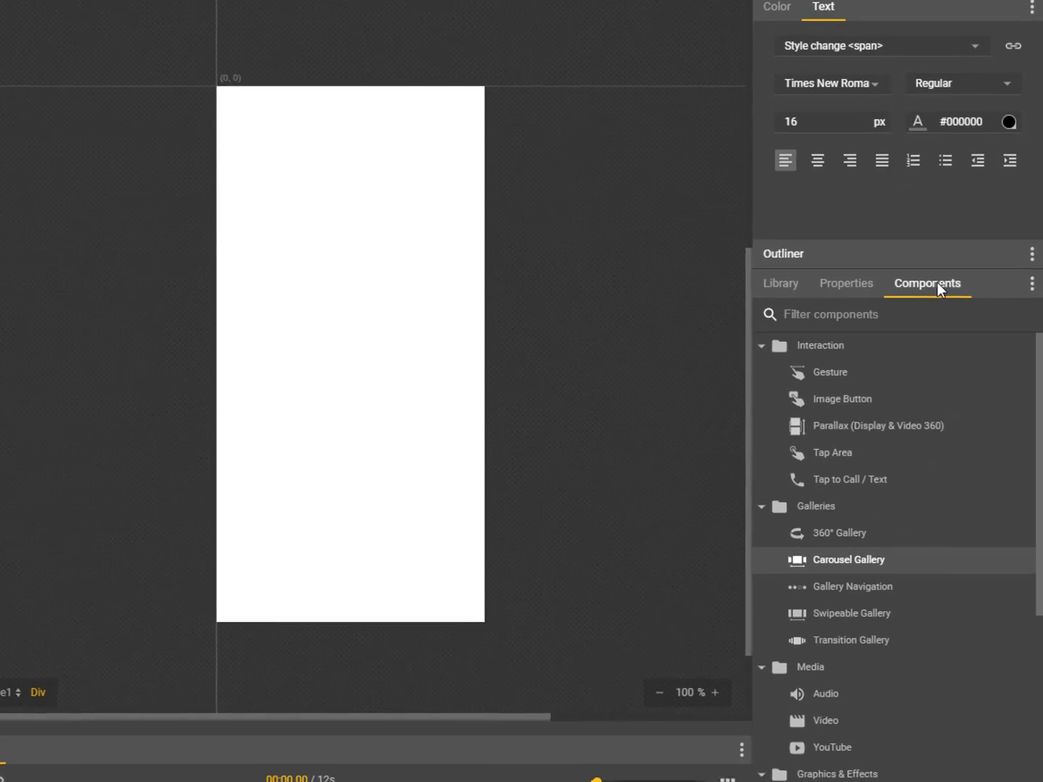
scroll(858, 493, "down", 4)
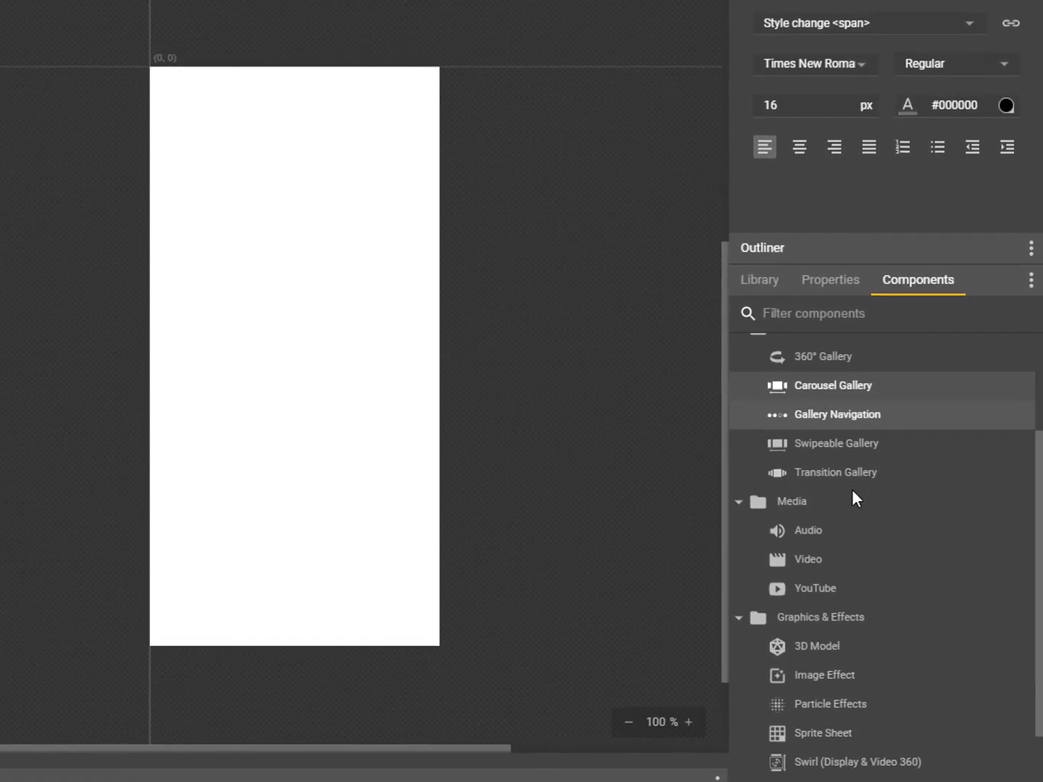
scroll(811, 449, "up", 2)
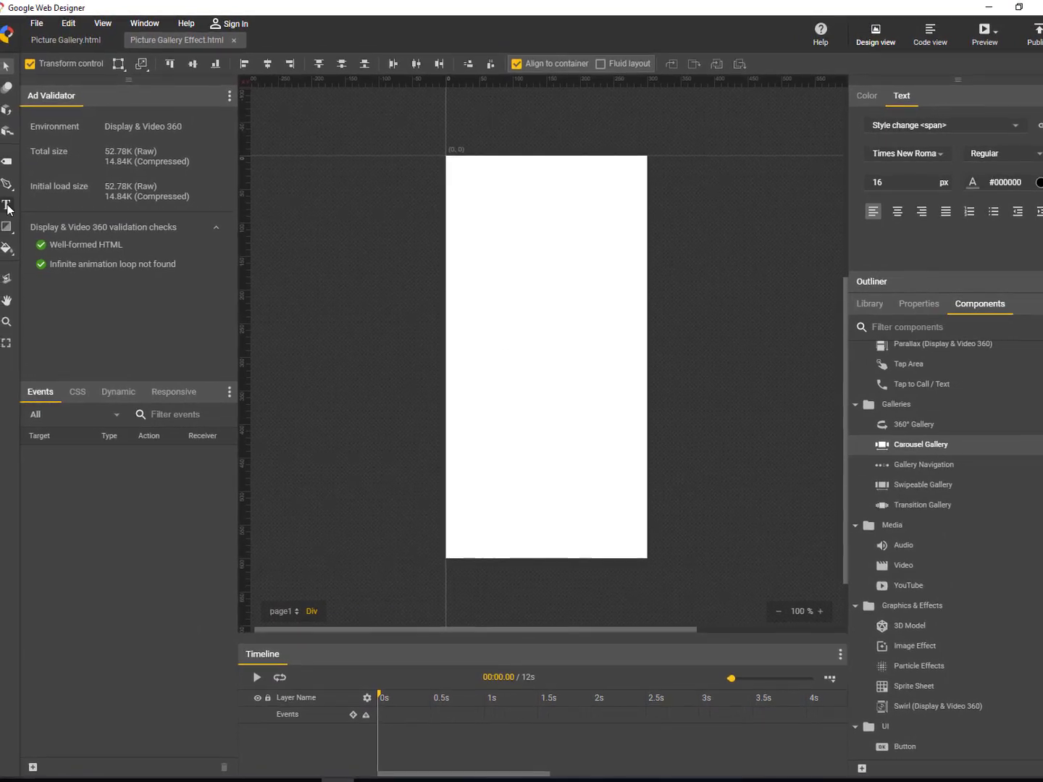
Step: Add a text box near the top of the page reading "CAMERA TV PRODUCTION"
left_click(6, 205)
left_click_drag(471, 173, 633, 233)
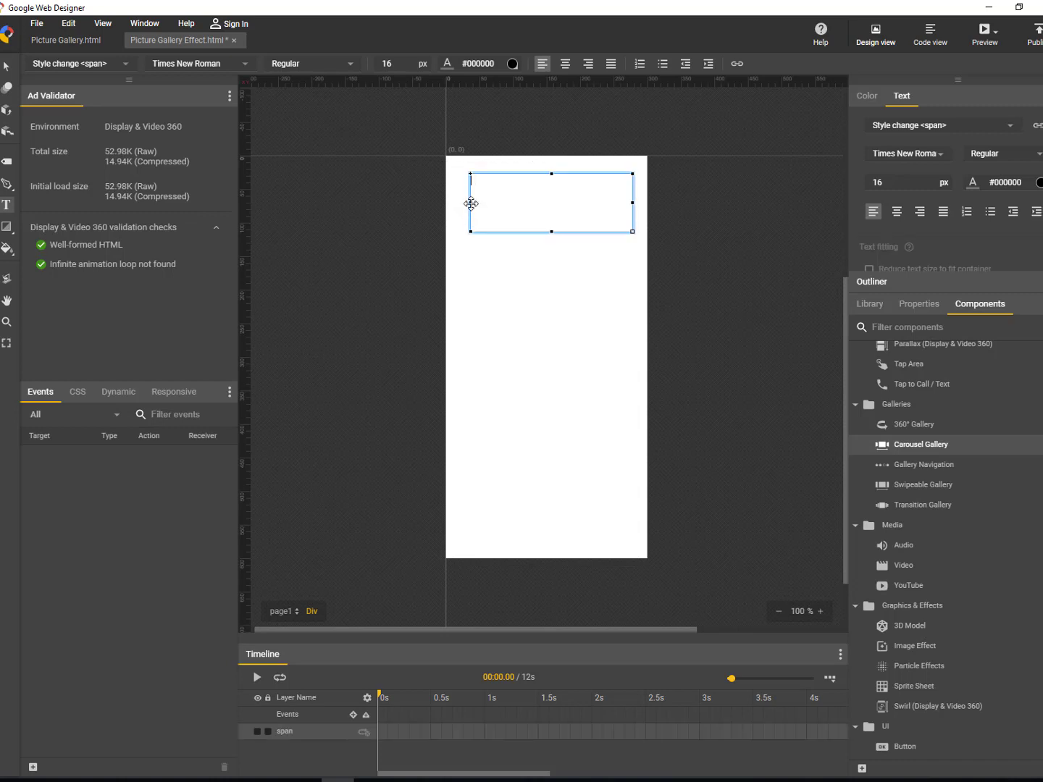
left_click_drag(471, 204, 466, 203)
type("CAMERA ")
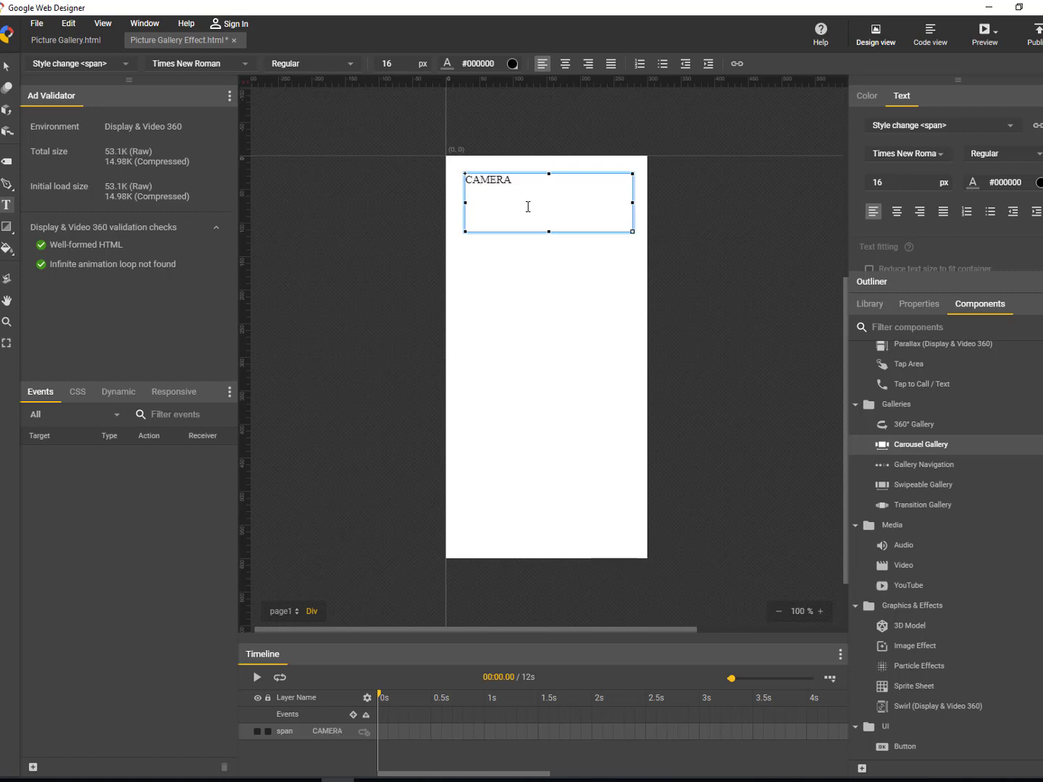
type("PRODU")
key("BackSpace")
key("BackSpace")
key("BackSpace")
key("BackSpace")
type("TV PRODUCTION")
left_click(601, 283)
Step: Set the font size of the whole CAMERA TV PRODUCTION heading to 36 px
double_click(611, 177)
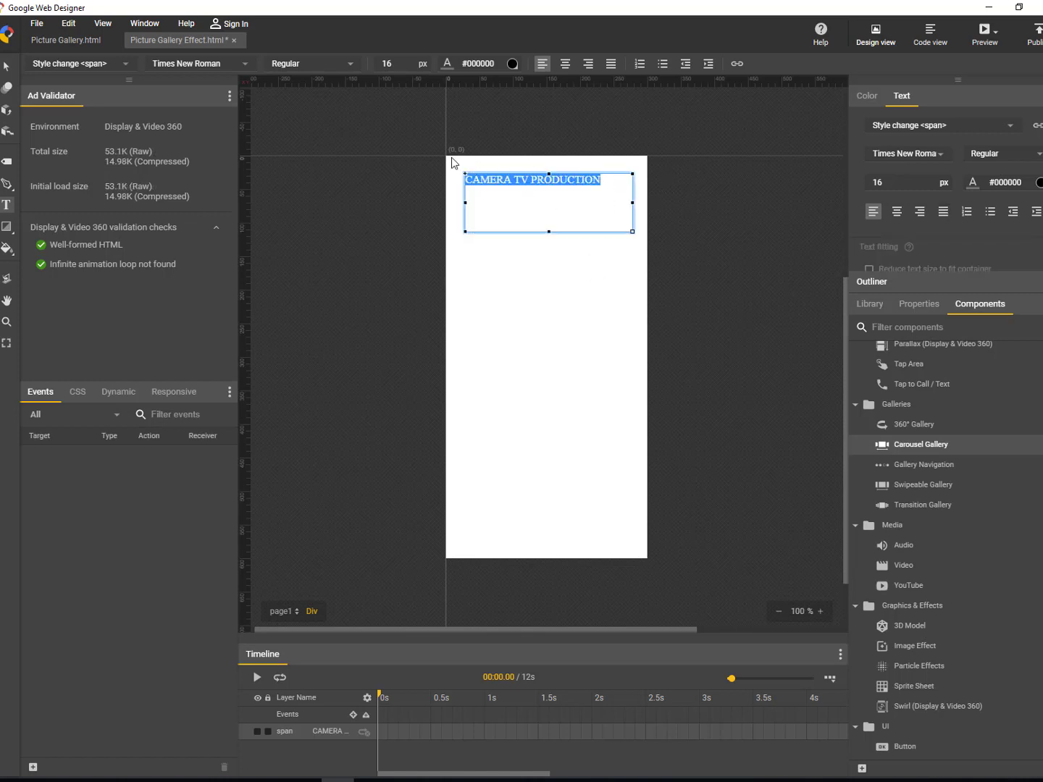
left_click(894, 180)
type("36")
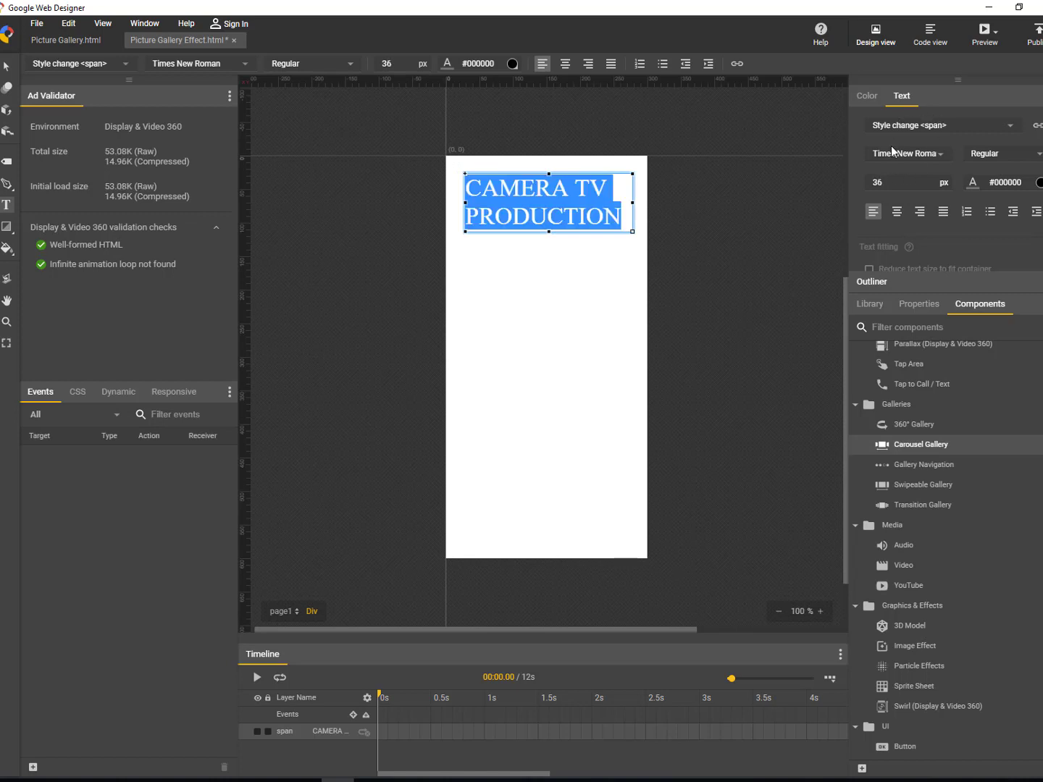
Step: Add the Google font Montserrat to the document and apply it to the heading
left_click(940, 155)
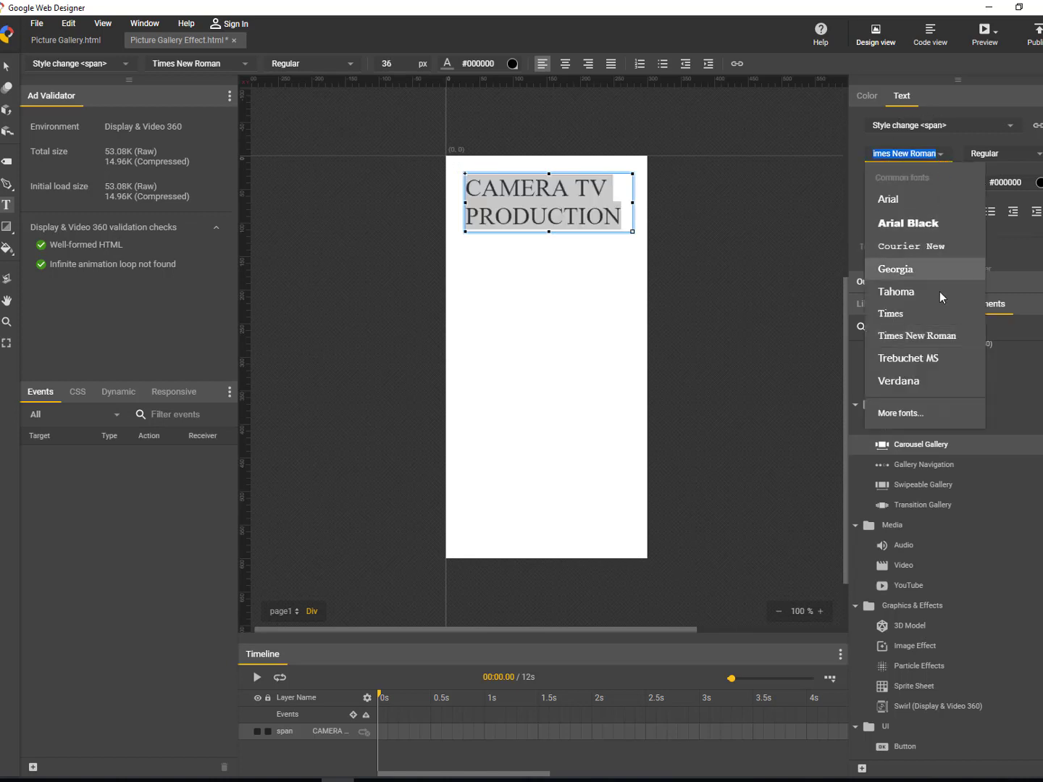
left_click(909, 414)
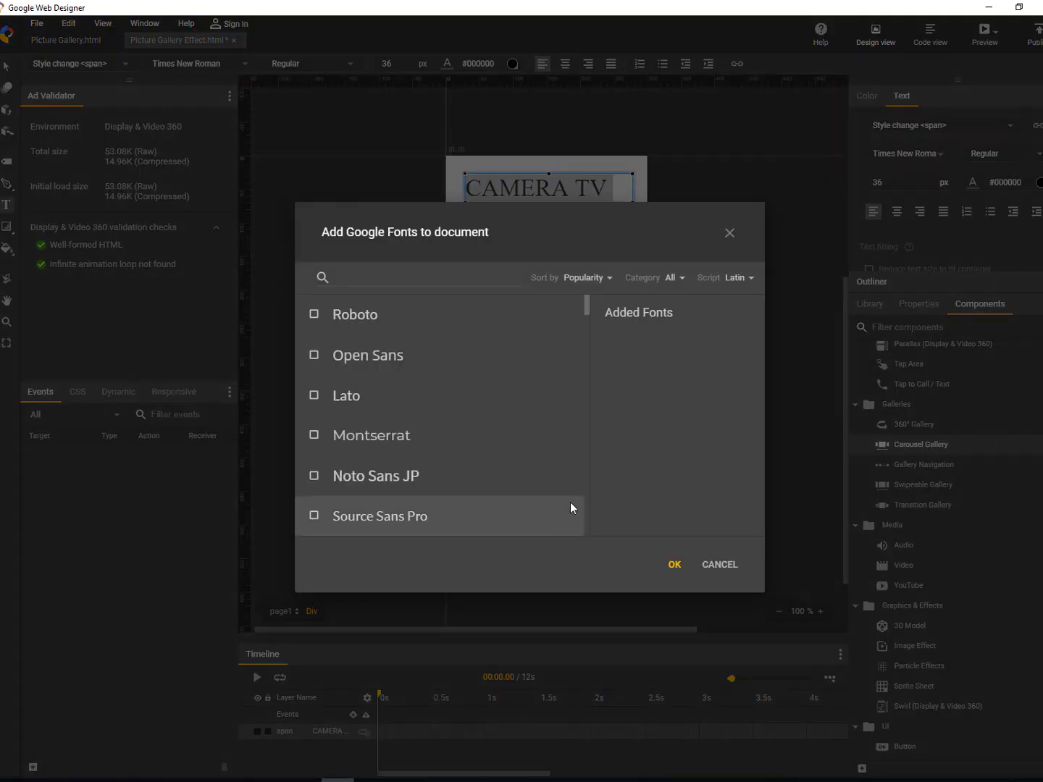
scroll(427, 414, "down", 2)
scroll(428, 414, "down", 5)
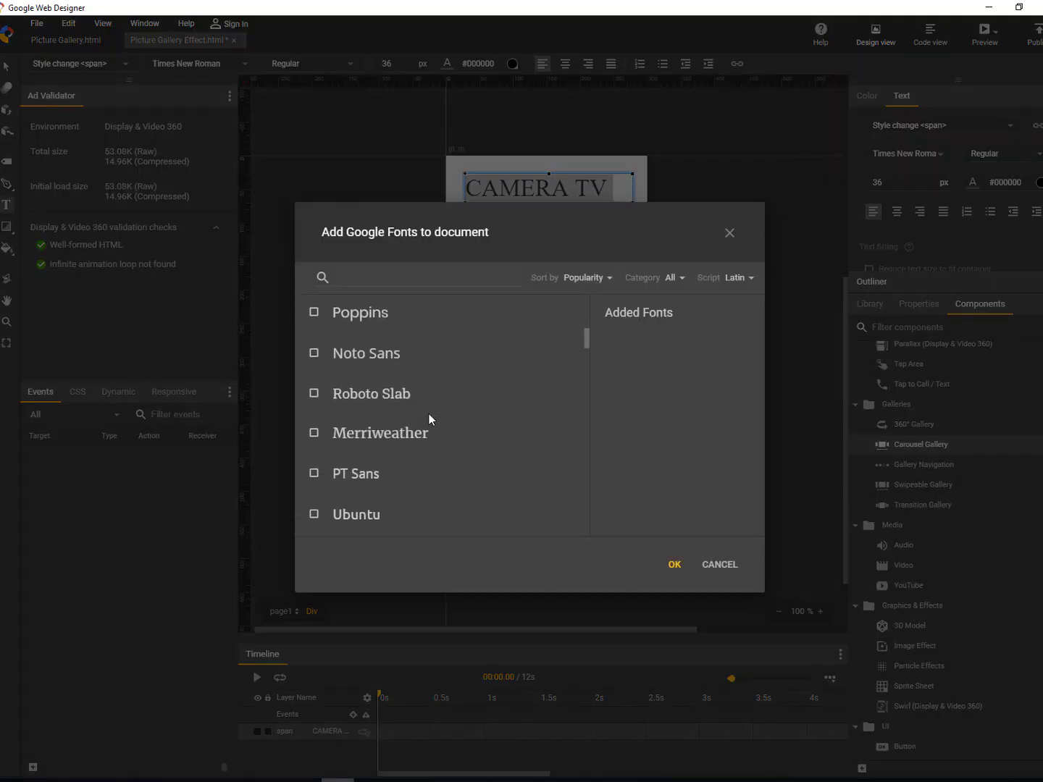
scroll(428, 414, "up", 3)
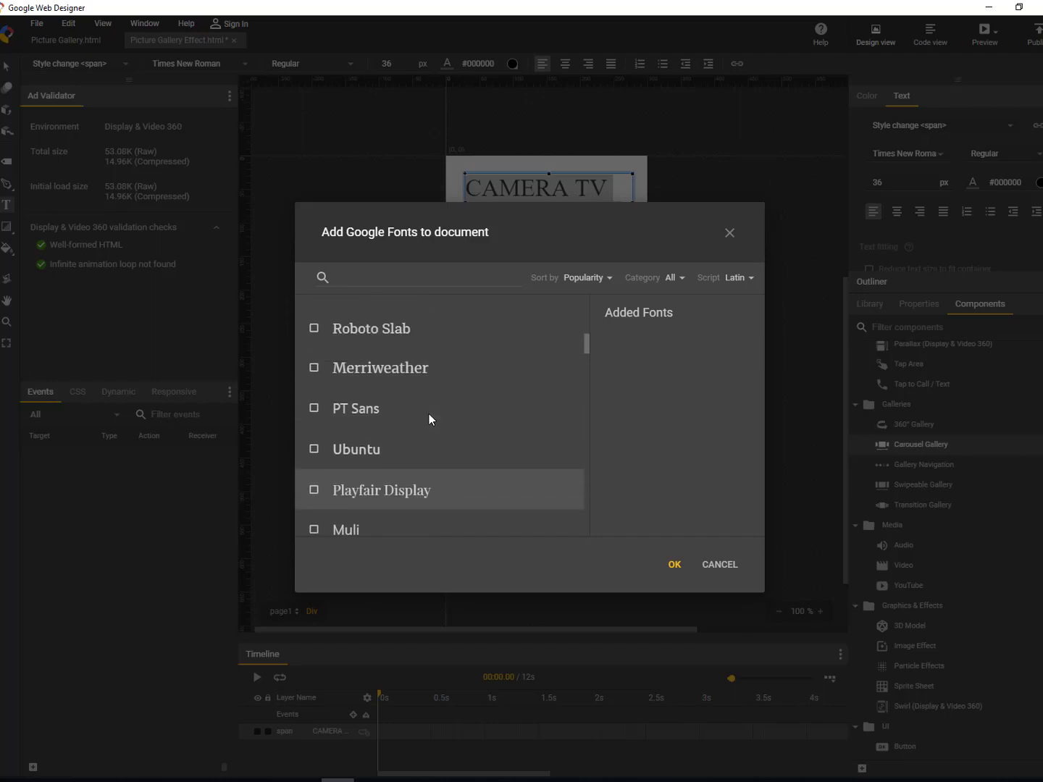
scroll(428, 414, "up", 3)
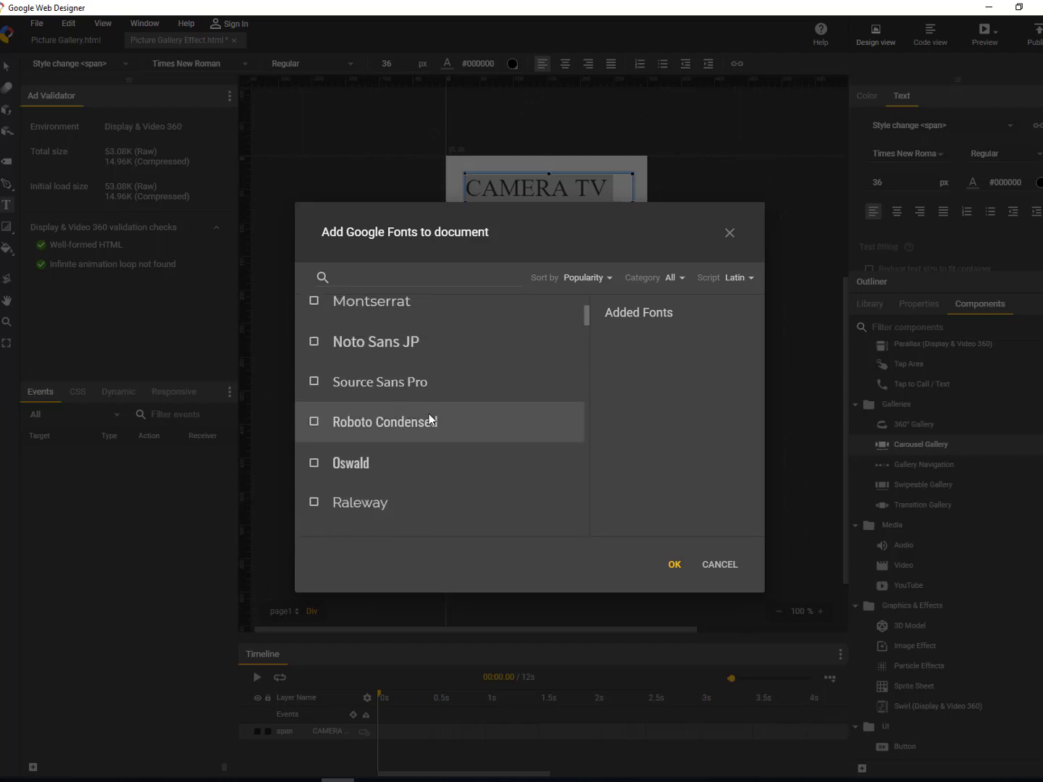
left_click(431, 377)
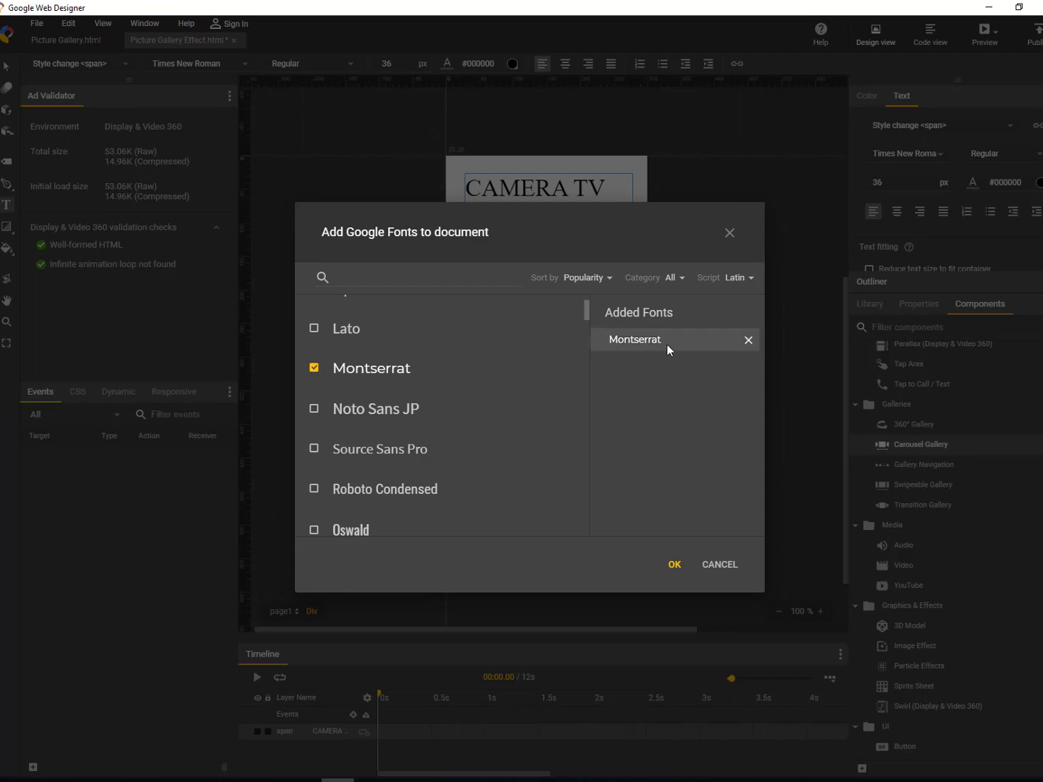
left_click(675, 569)
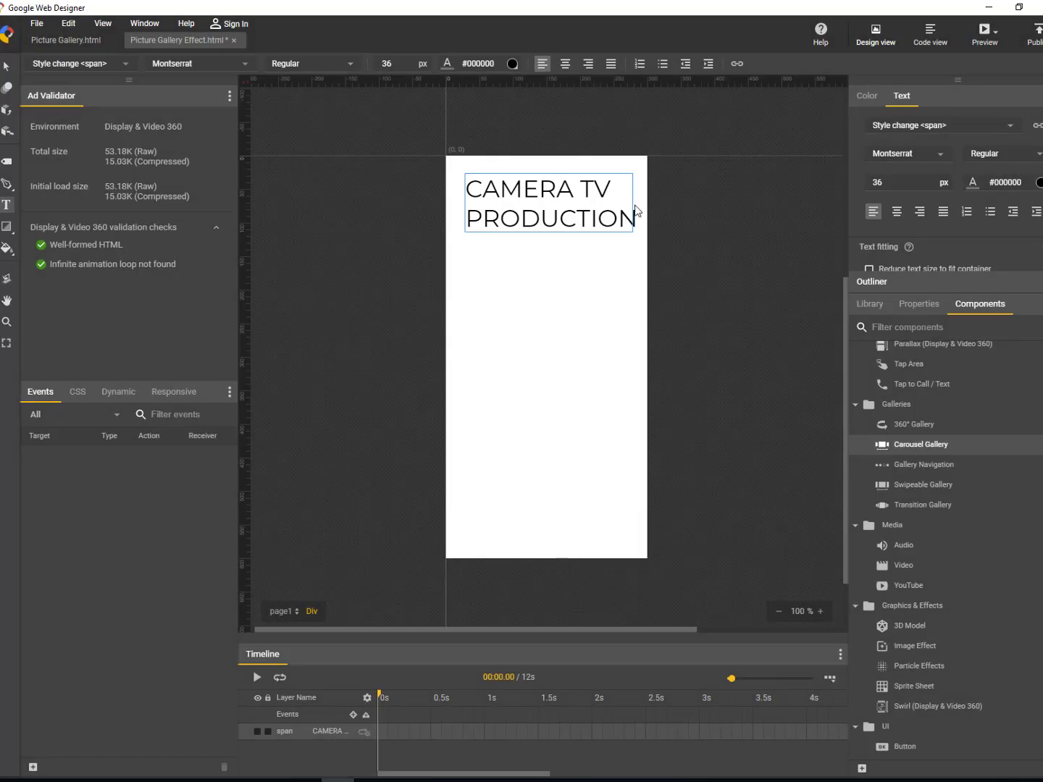
Step: Reduce the heading's font size to 34 px so it fits its text box
left_click(889, 181)
key("Down")
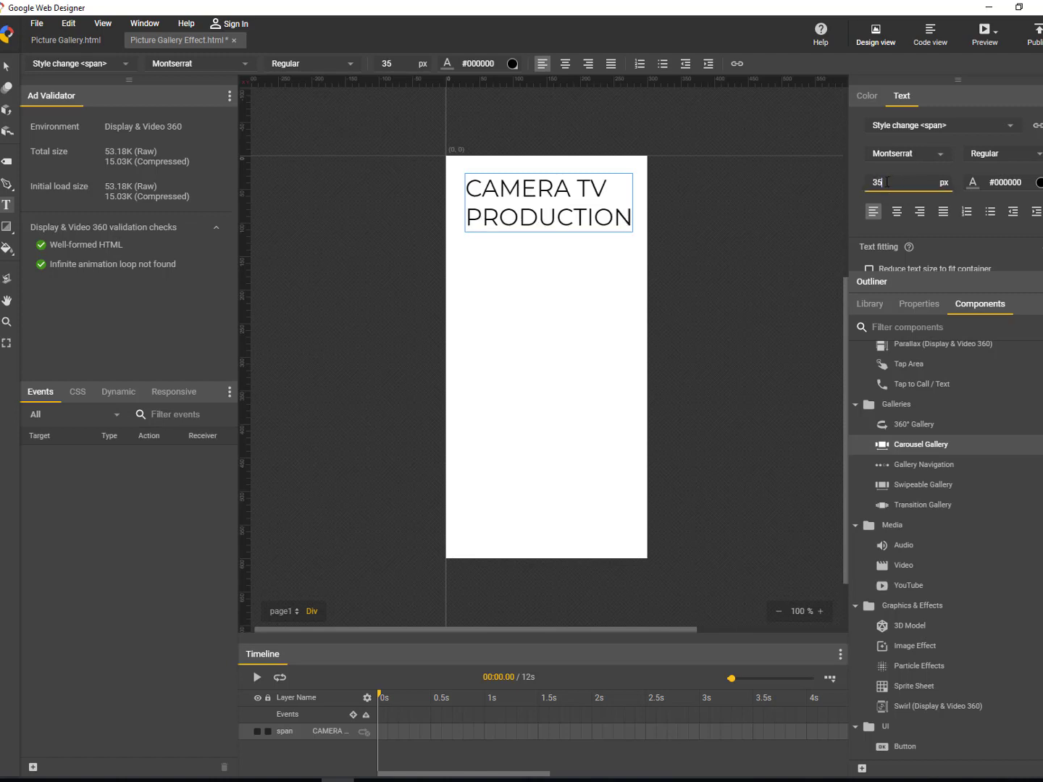
key("Down")
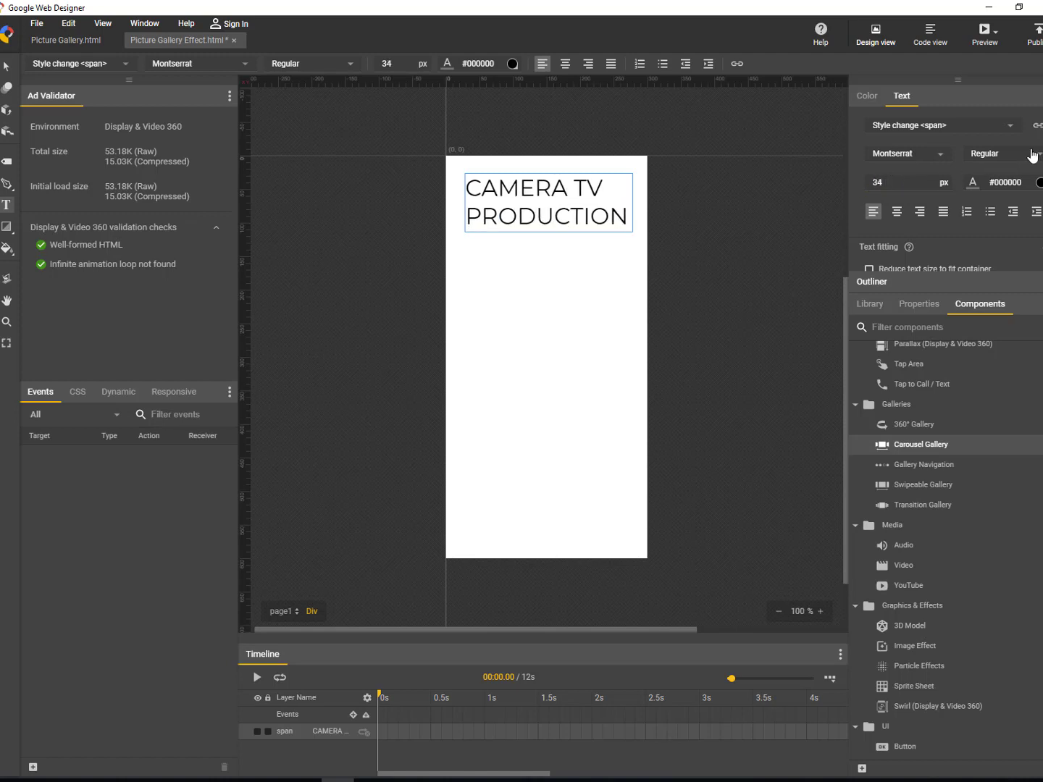
Step: Set the heading's font style to Bold Italic and center-align its text
left_click(1032, 154)
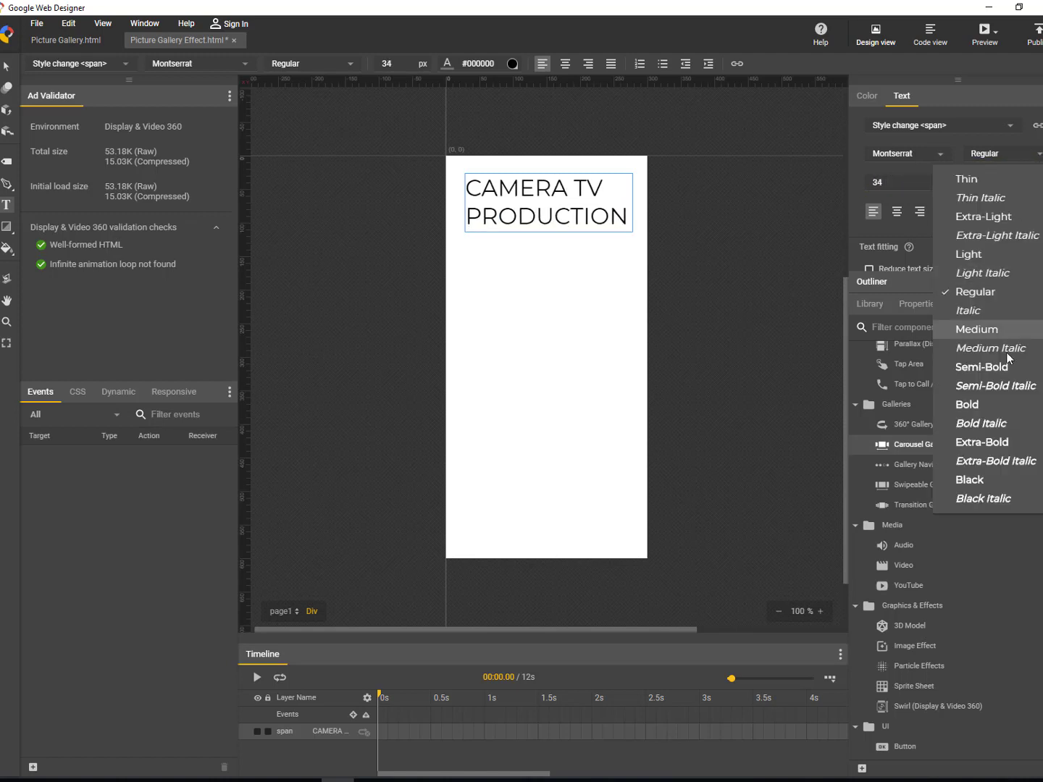
left_click(1004, 428)
left_click(565, 63)
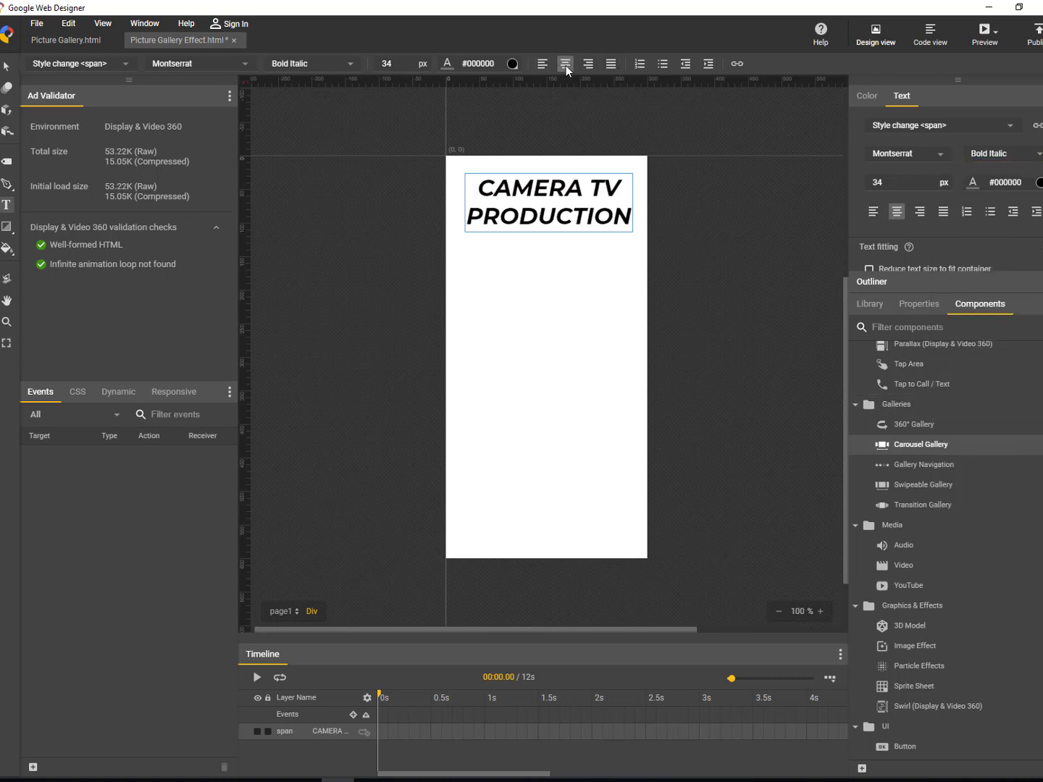
left_click(597, 312)
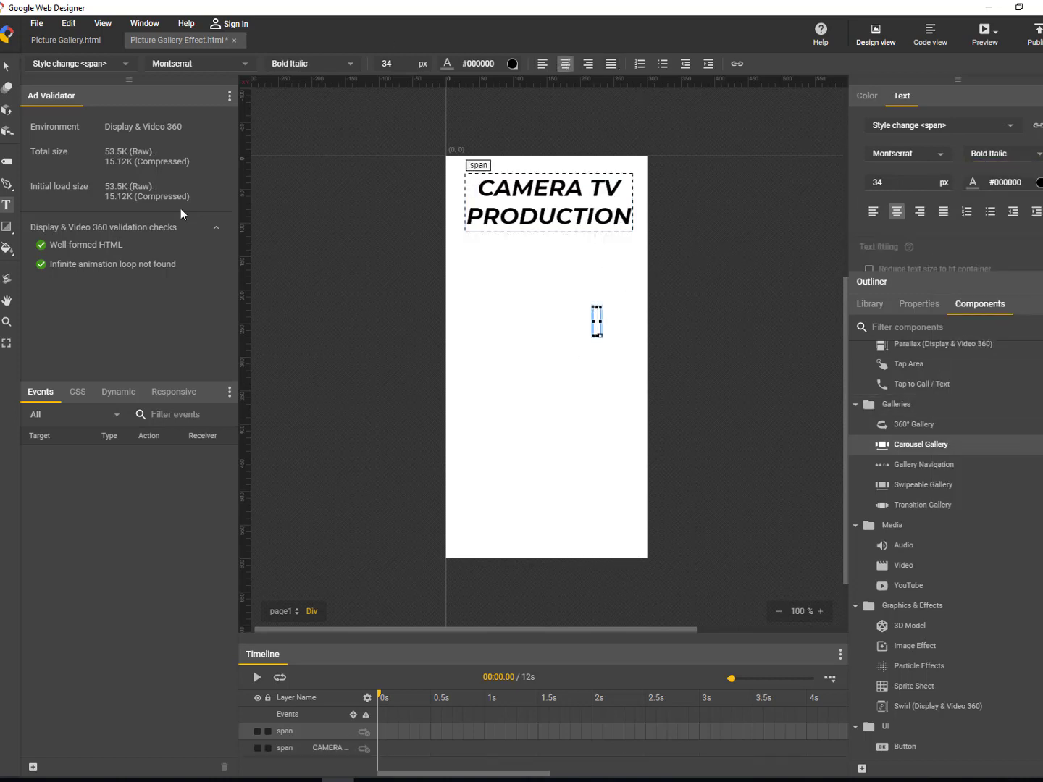
left_click(7, 67)
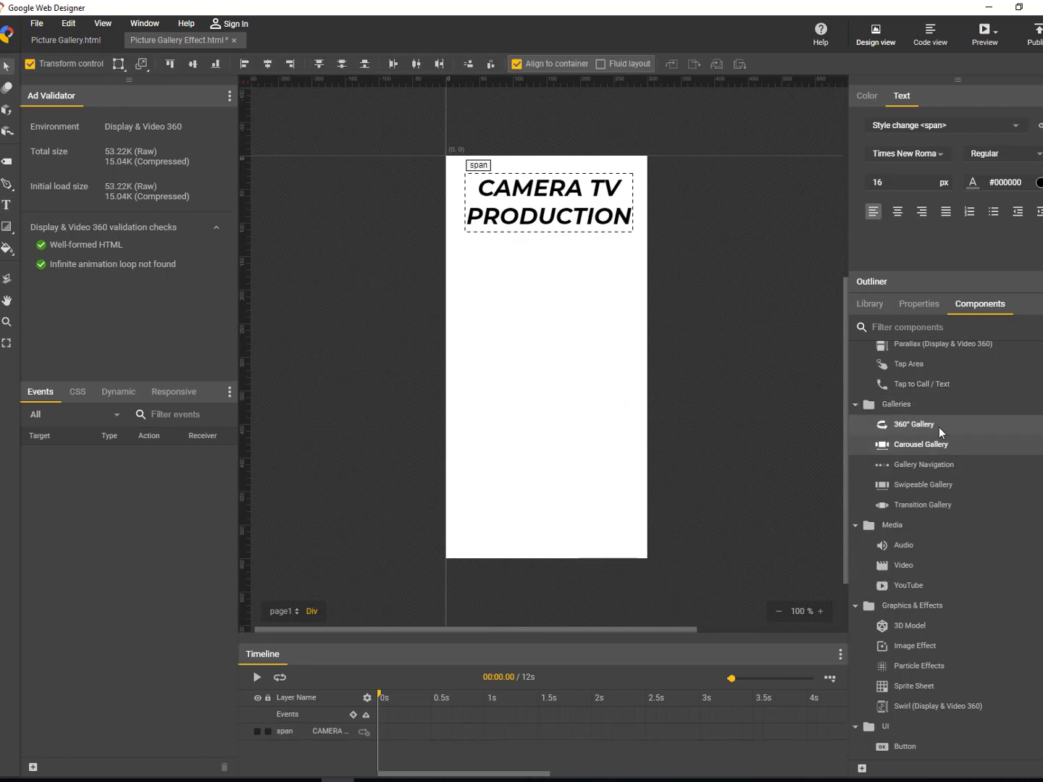
Step: Place a 360° Gallery component below the heading and enlarge it to match the heading's width
left_click_drag(938, 427, 461, 255)
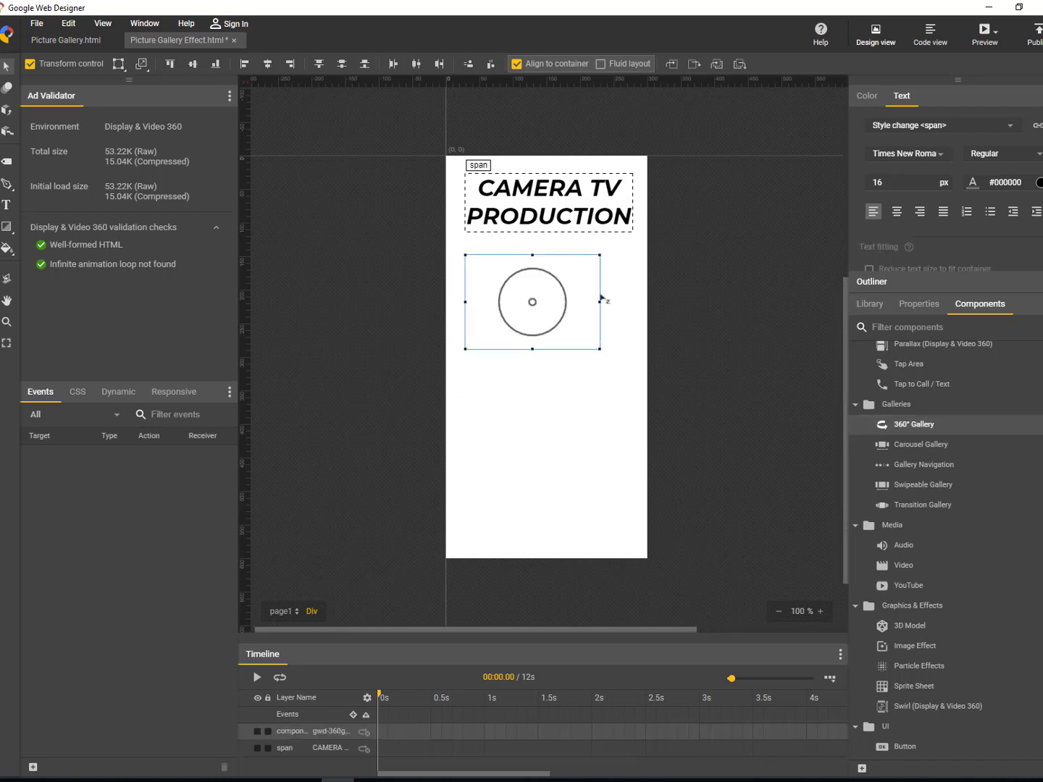
left_click_drag(600, 348, 637, 446)
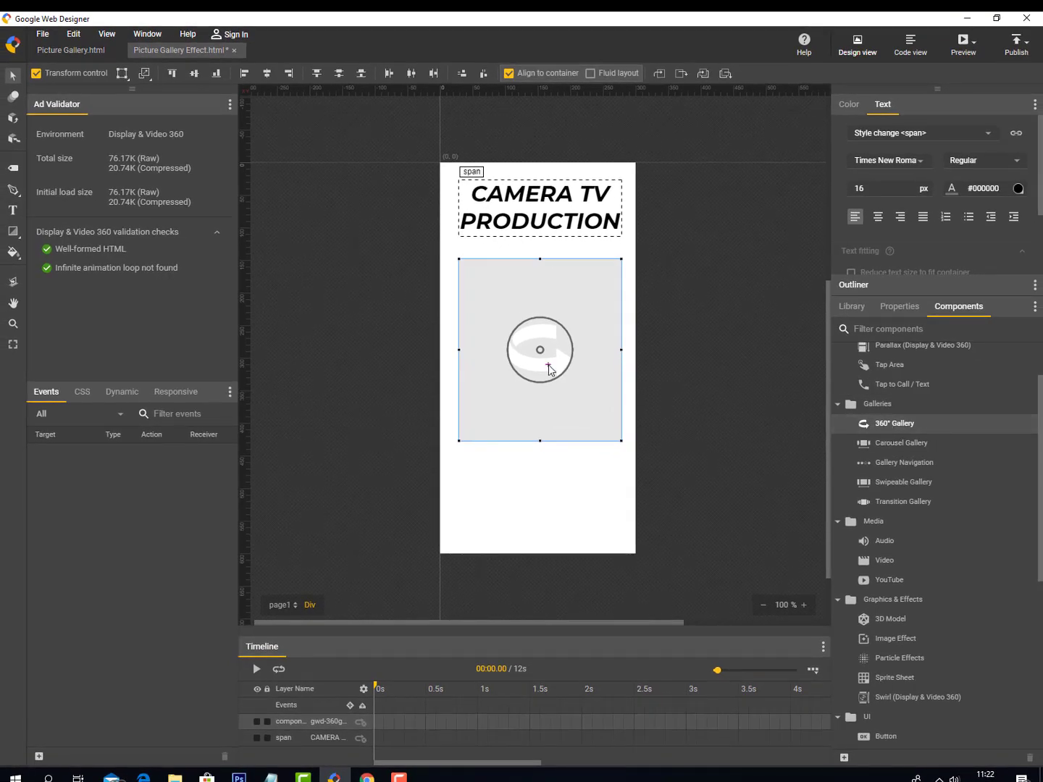
left_click_drag(620, 441, 618, 445)
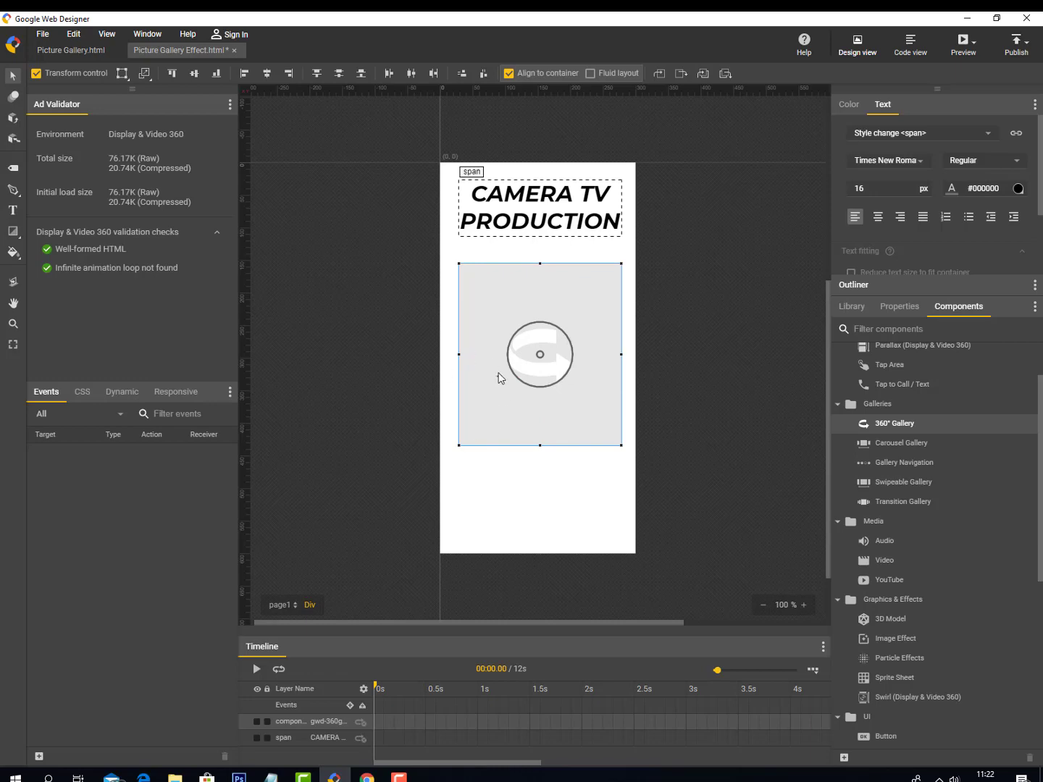
Step: Name the 360° Gallery component "Camera TV"
left_click(914, 307)
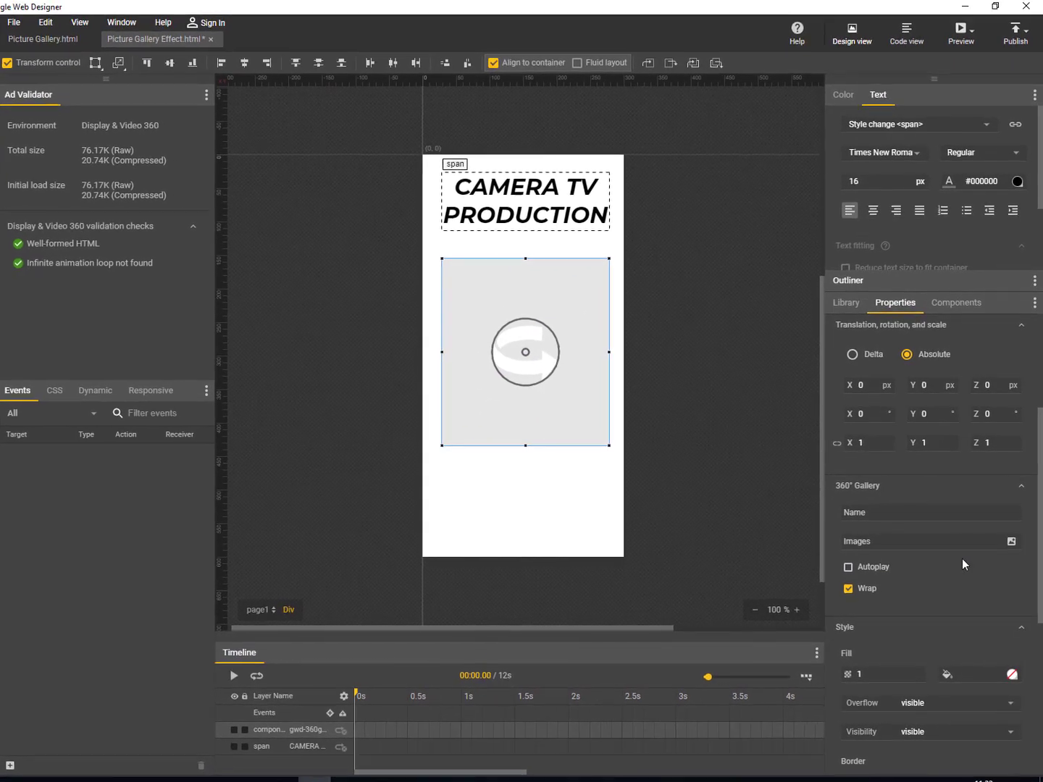
scroll(963, 554, "down", 3)
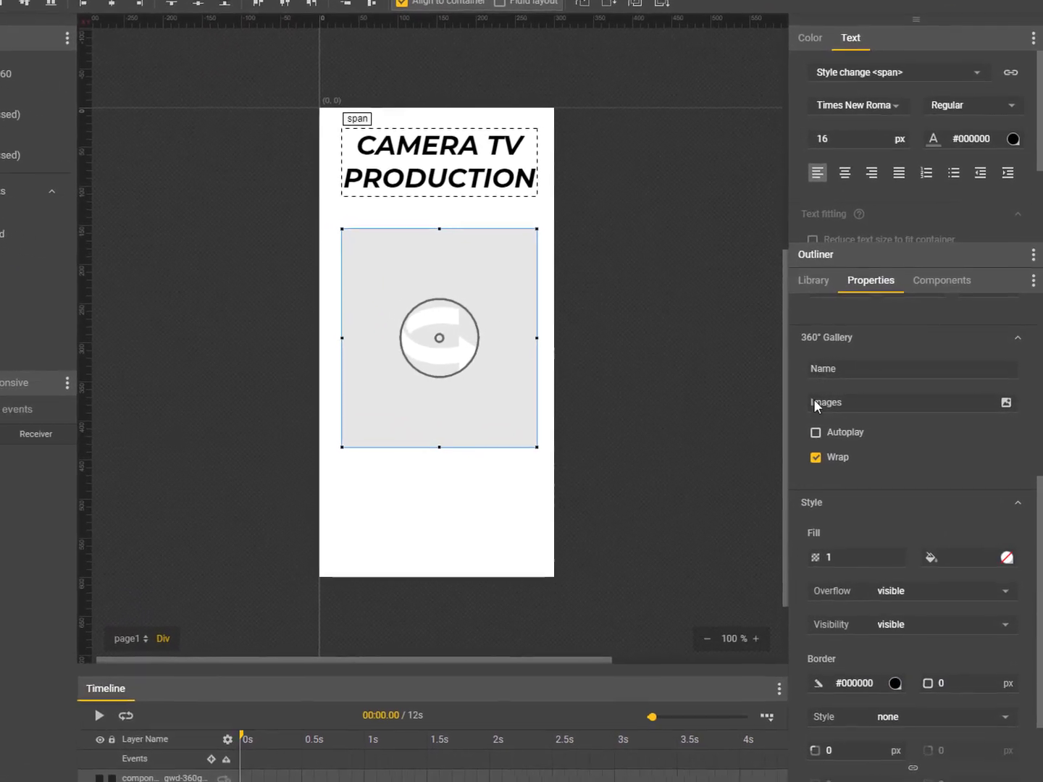
left_click(858, 370)
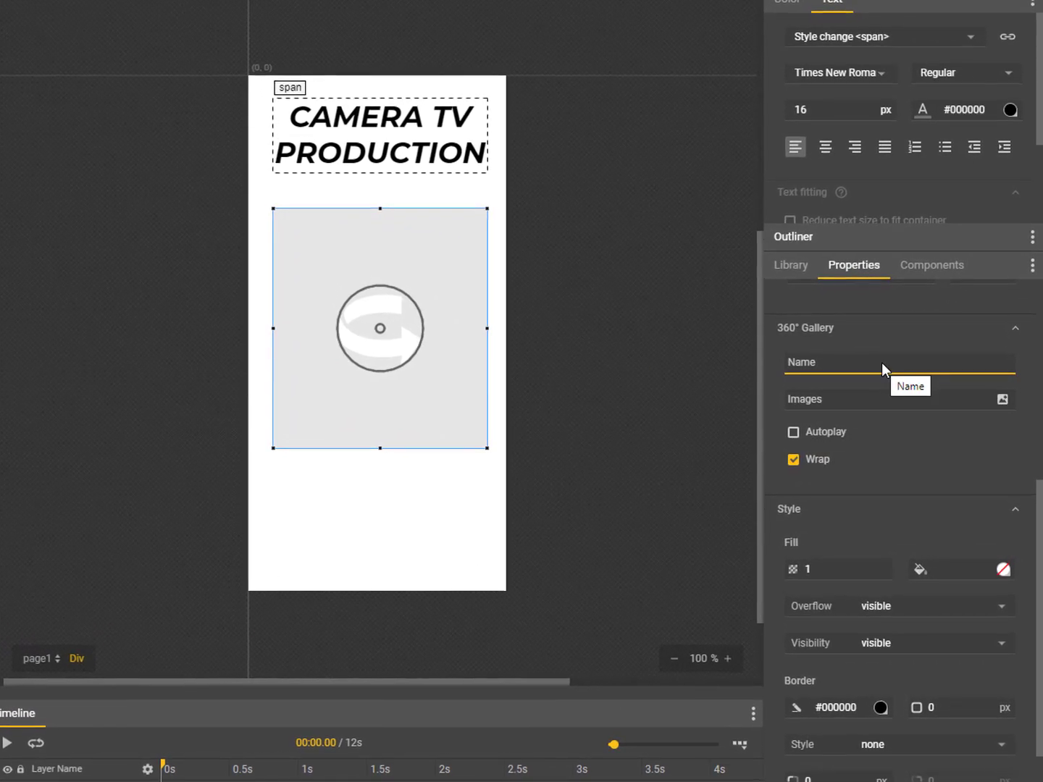
type("Camer")
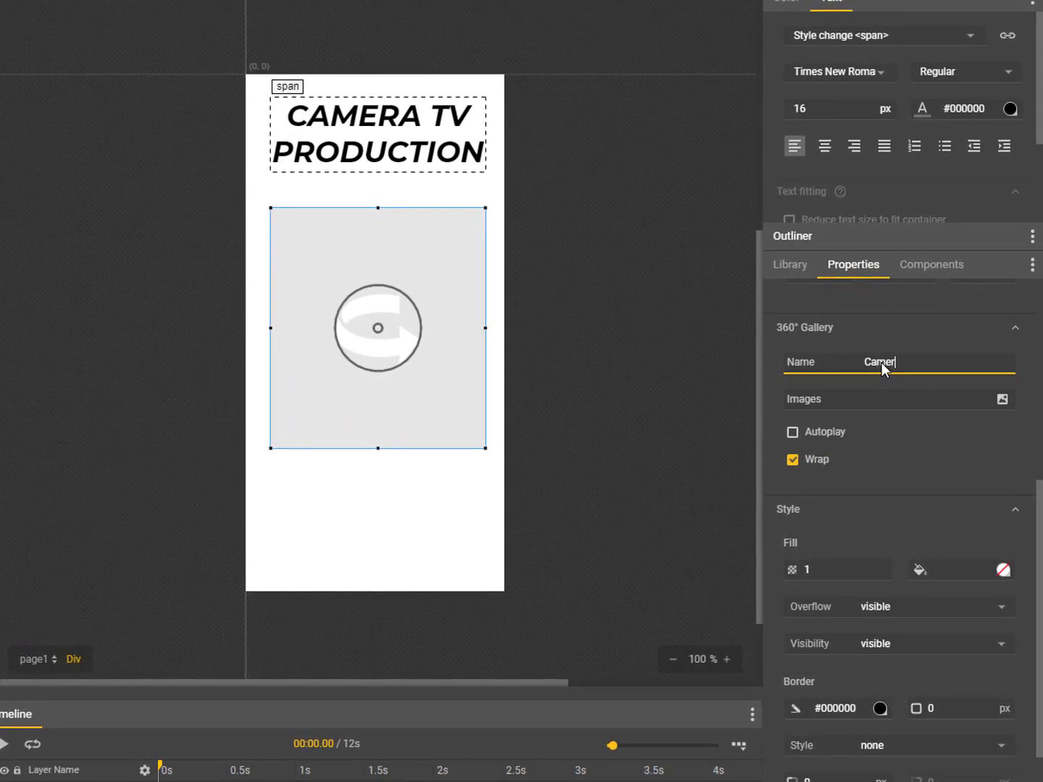
type("a TV")
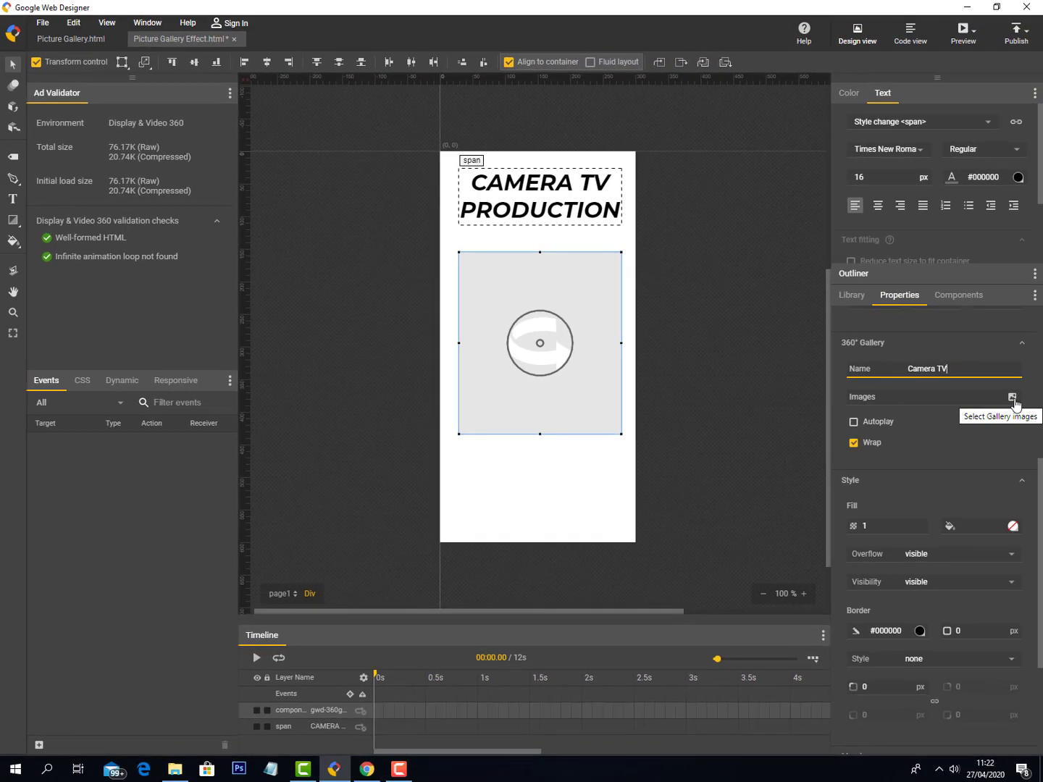
Step: Load the ten camera images 36011, 36010 and 3609 through 3602 from Downloads into the Camera TV gallery and check their order
left_click(1006, 402)
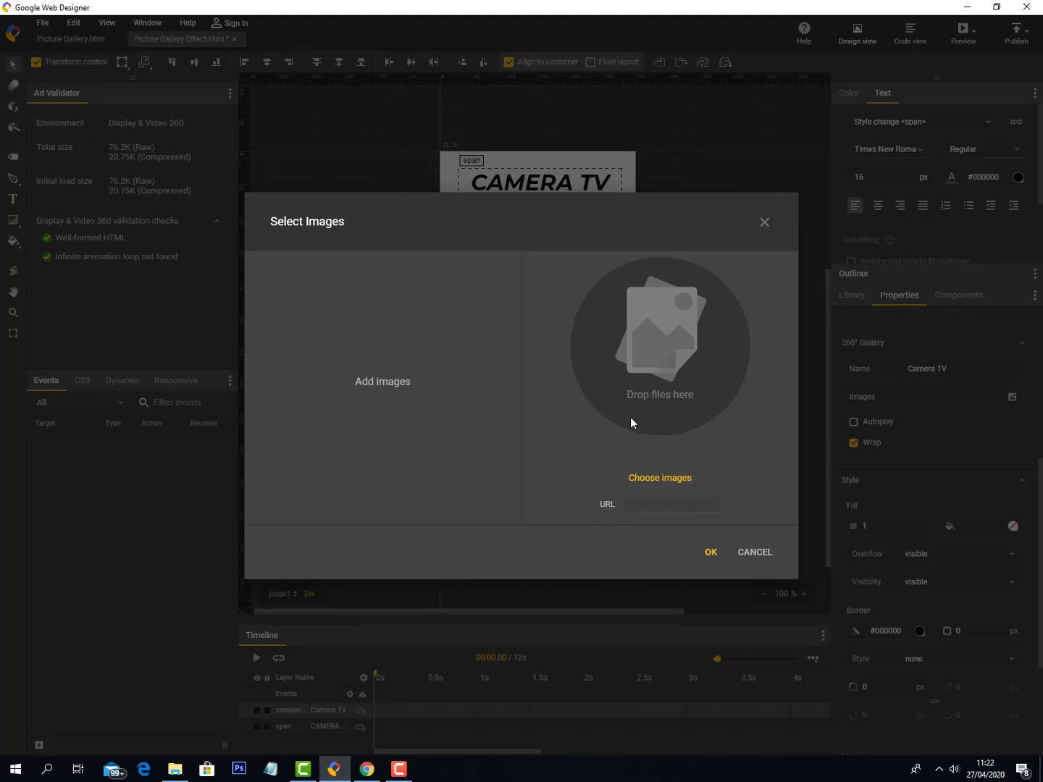
left_click(653, 479)
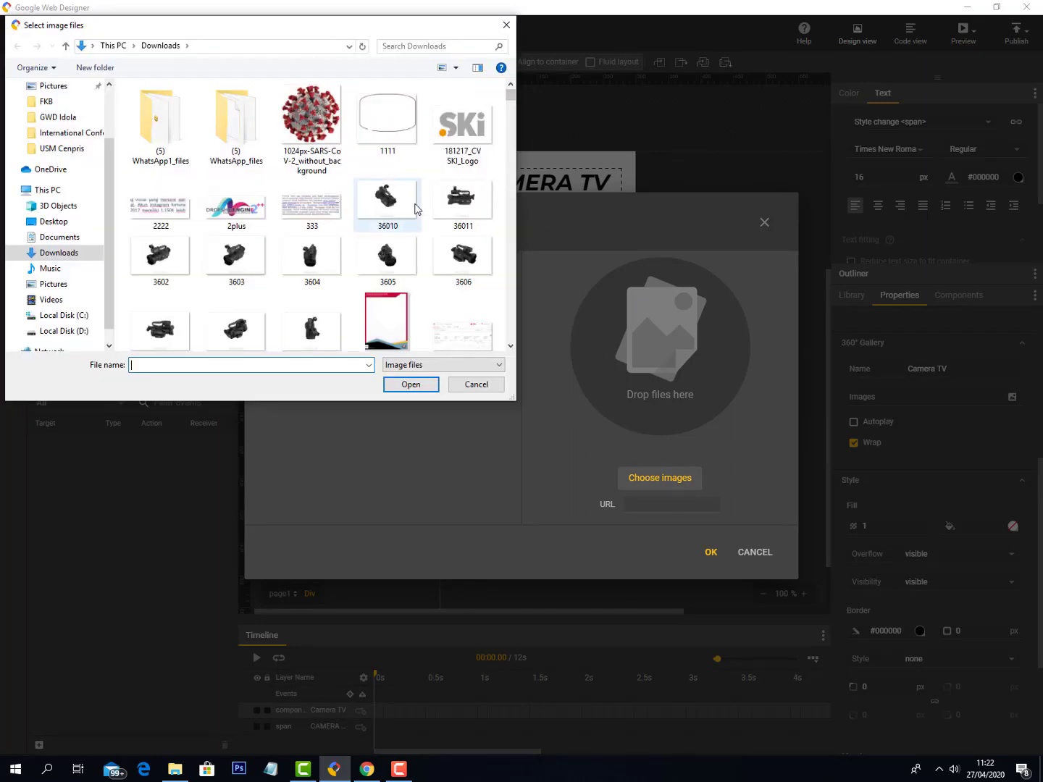
left_click(511, 347)
scroll(511, 346, "down", 5)
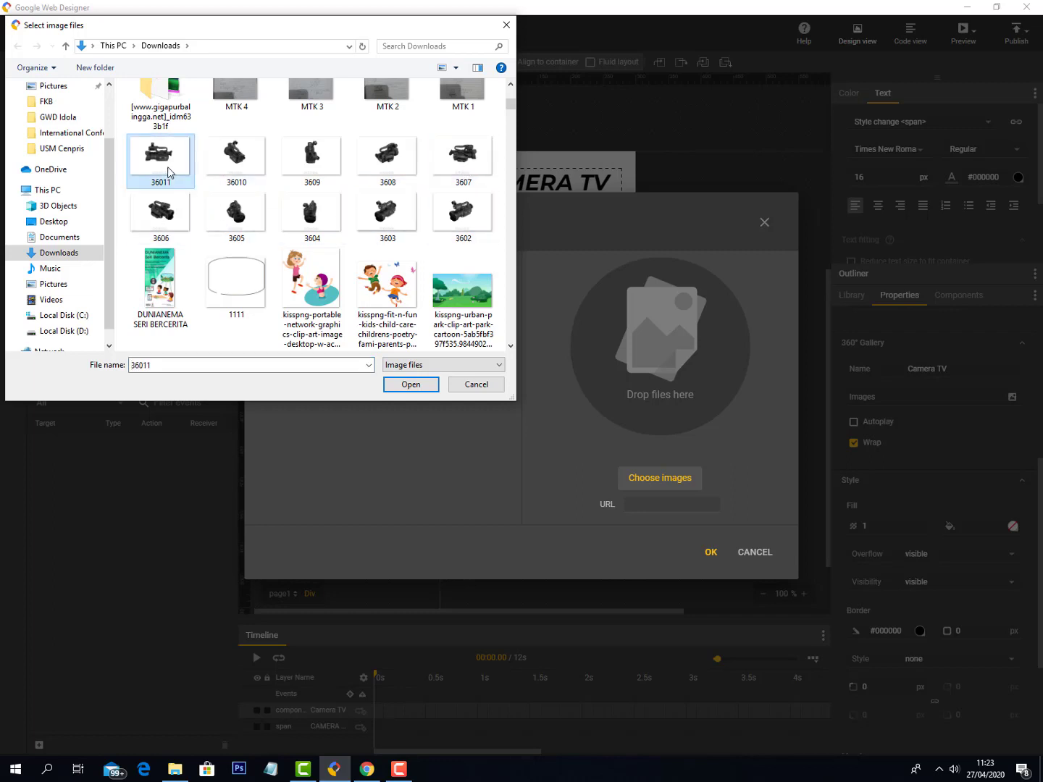
left_click(231, 166, "ctrl")
left_click(326, 163, "ctrl")
left_click(391, 162, "ctrl")
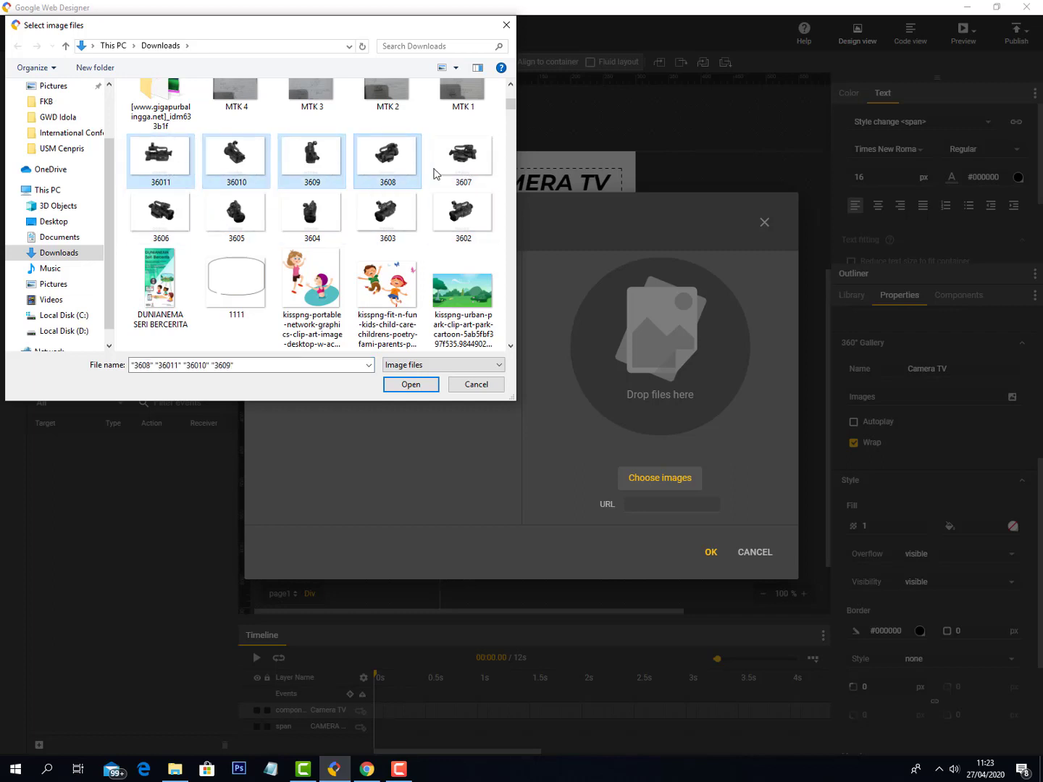
left_click(442, 168, "ctrl")
left_click(161, 216, "ctrl")
left_click(237, 216, "ctrl")
left_click(313, 217, "ctrl")
left_click(402, 224, "ctrl")
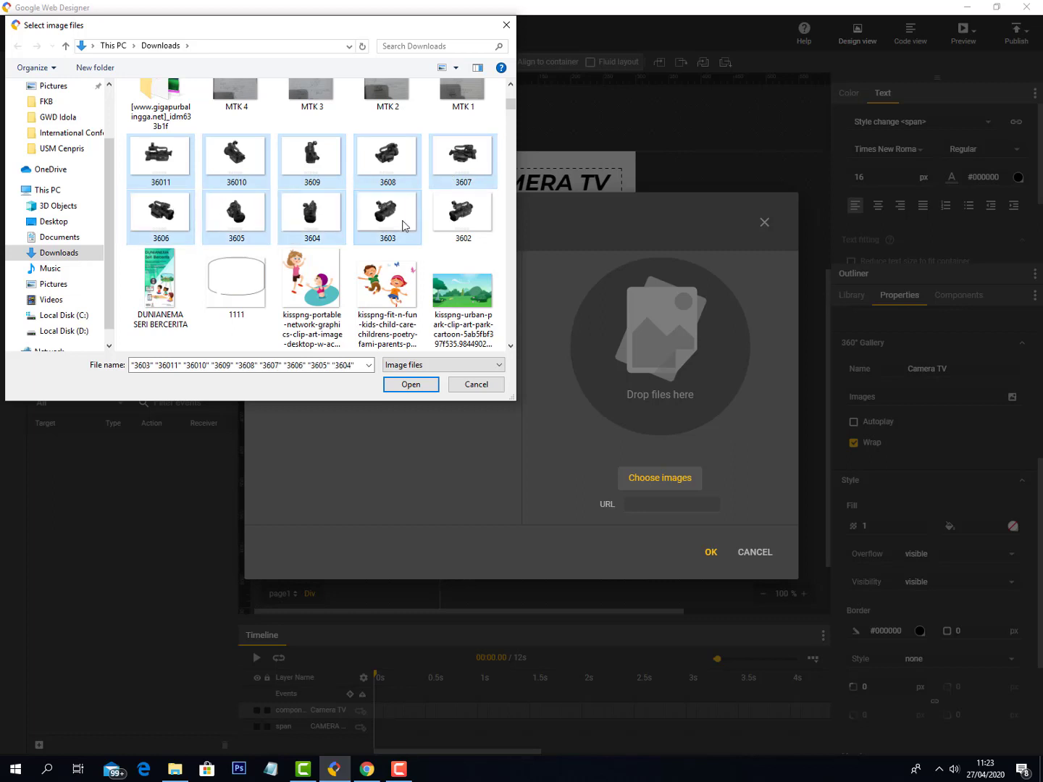
left_click(462, 218, "ctrl")
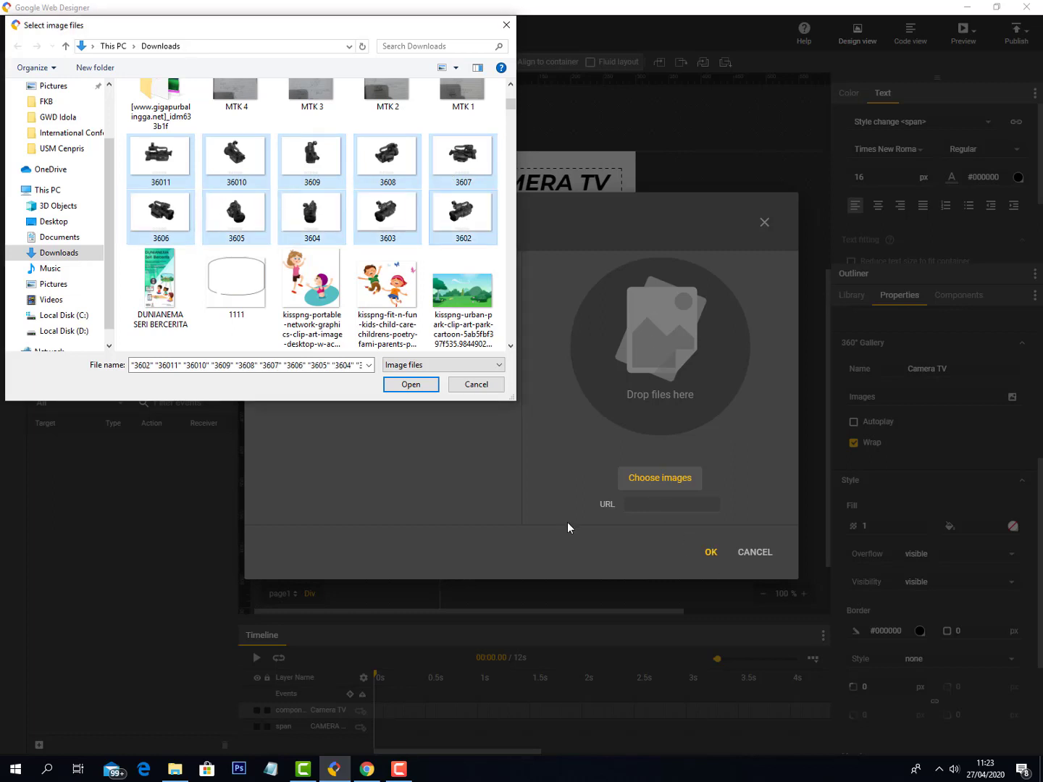
left_click(434, 387)
left_click(710, 554)
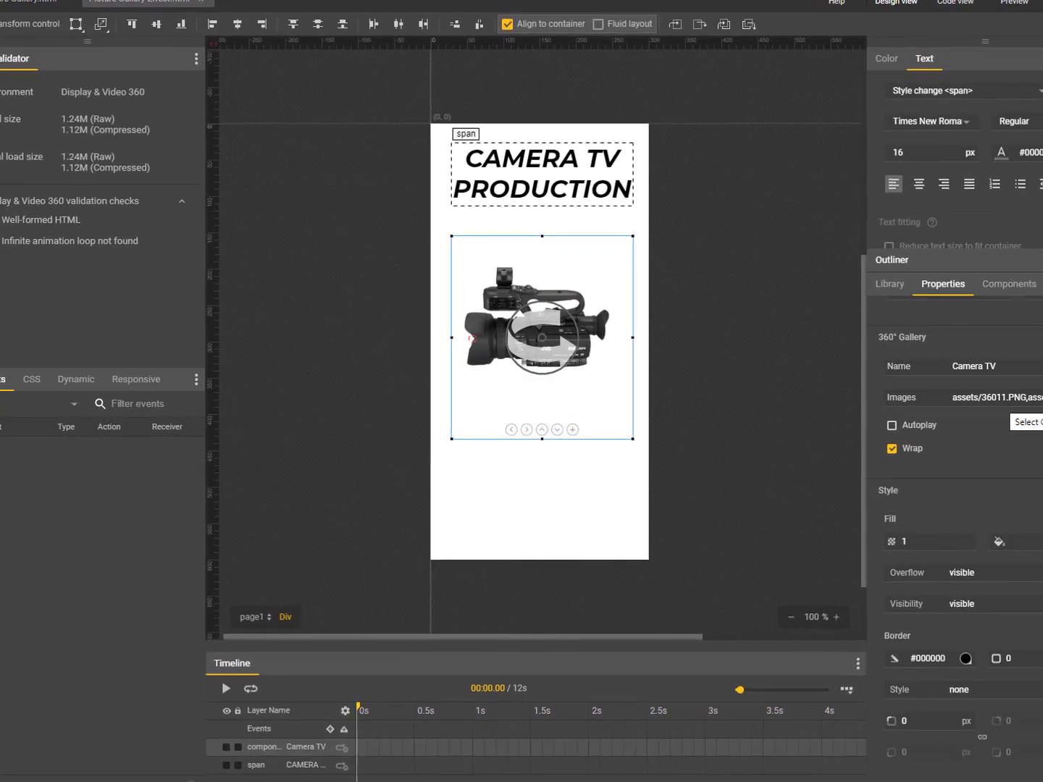
double_click(548, 364)
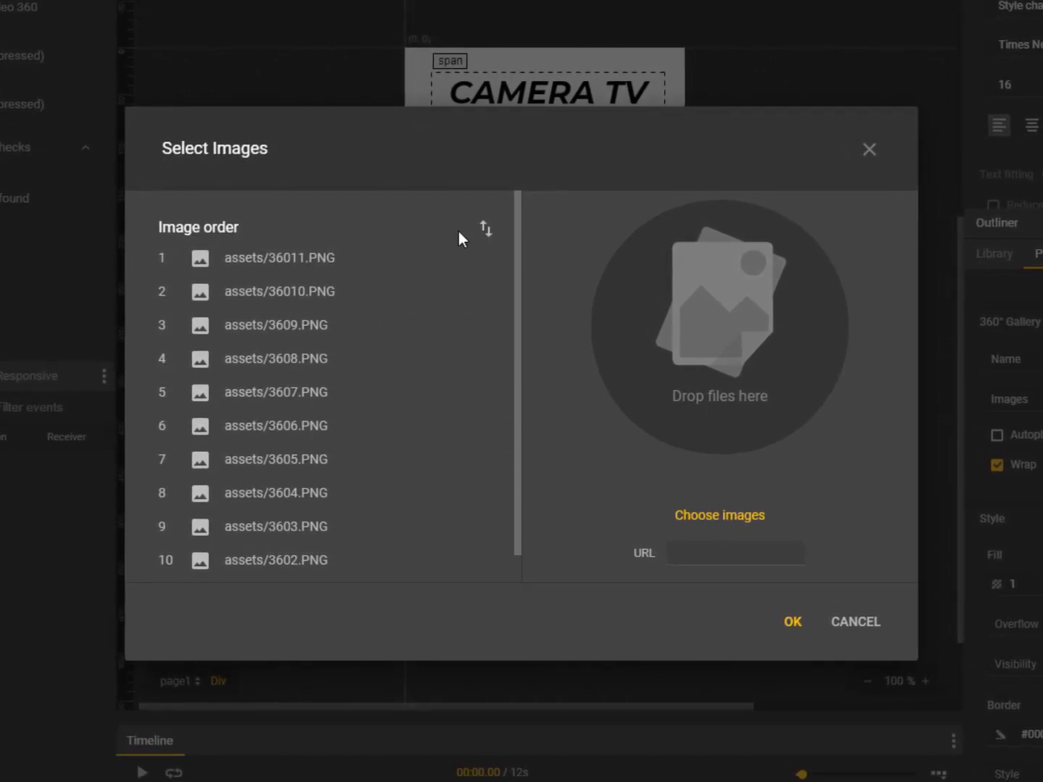
left_click(791, 624)
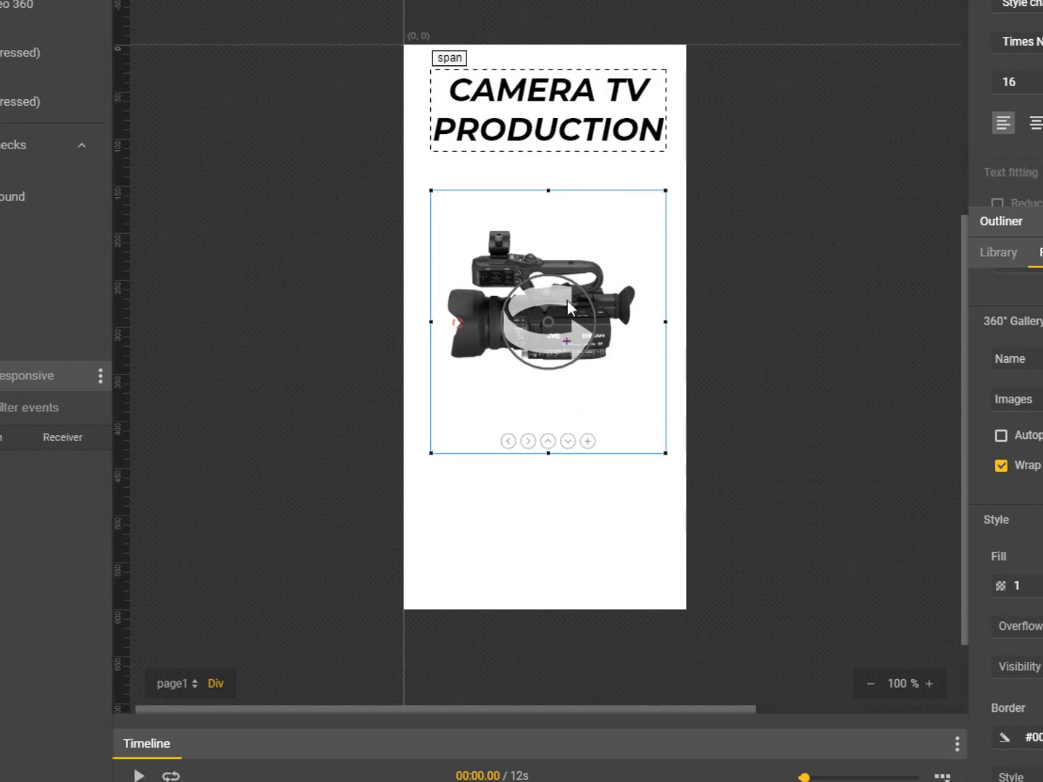
Step: Add an Images loaded event to the gallery that makes Camera TV rotate once forwards with a rotation time of 1000
right_click(571, 247)
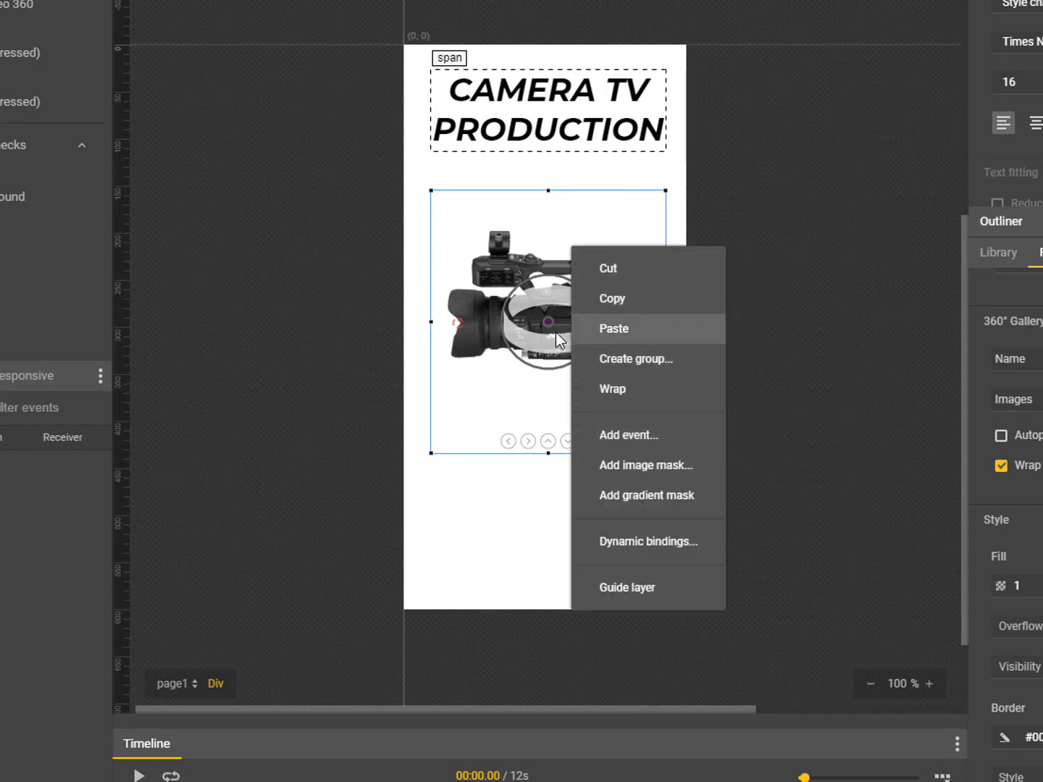
left_click(604, 432)
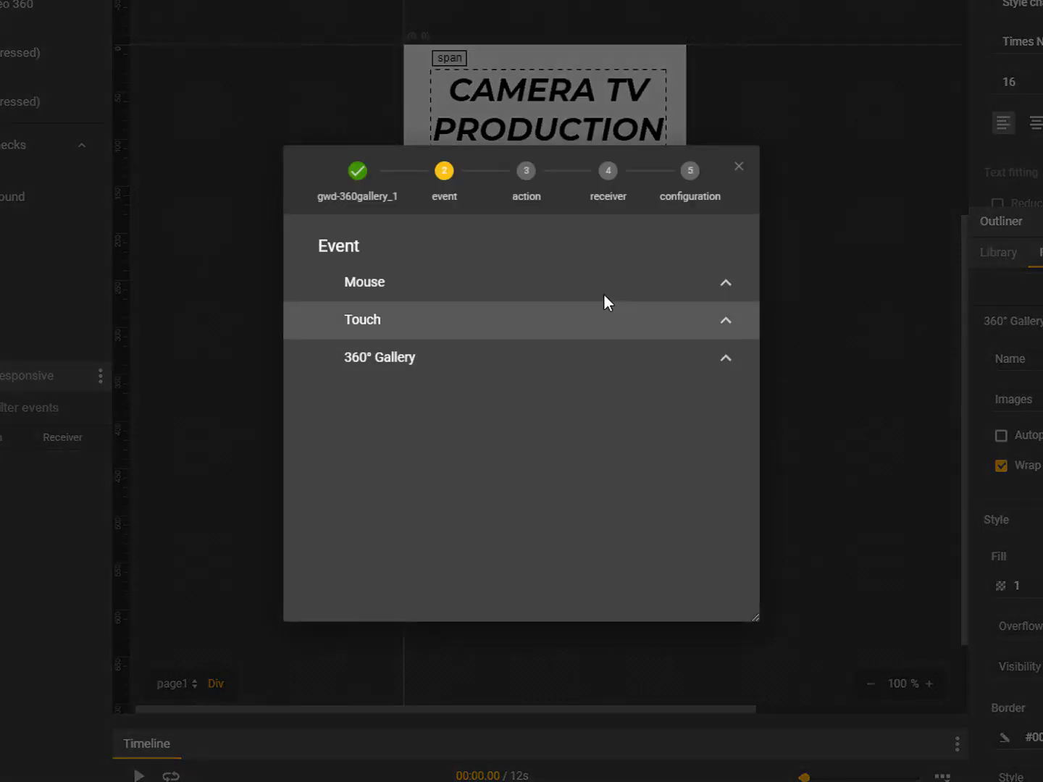
left_click(475, 358)
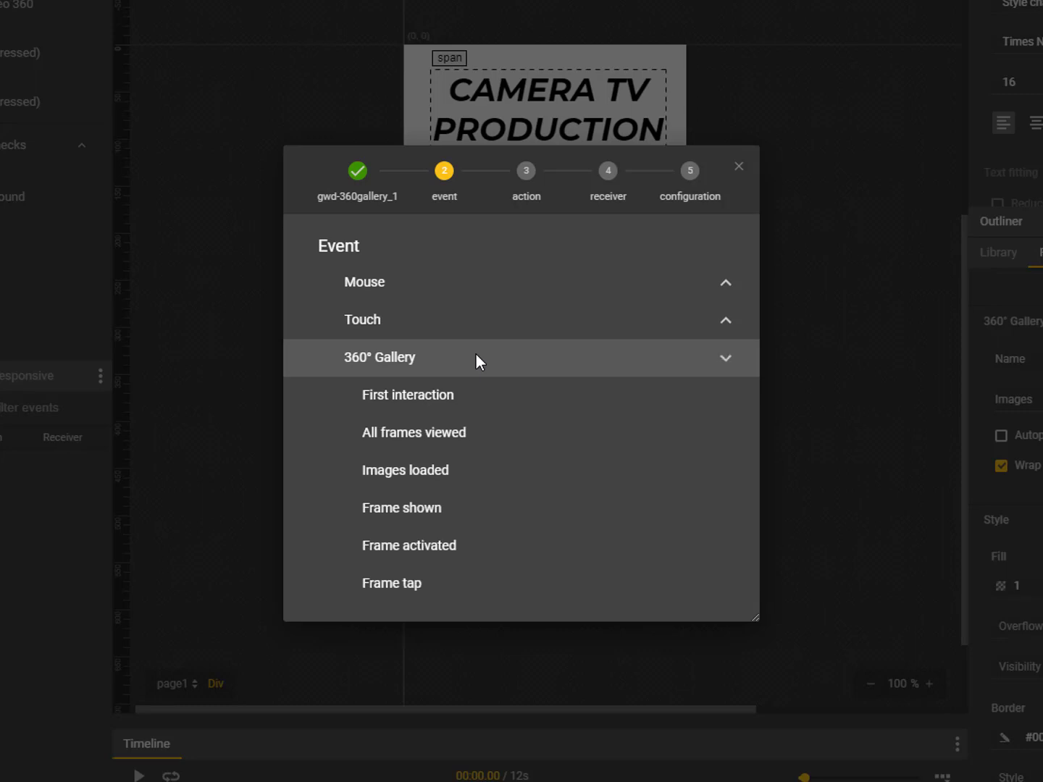
left_click(490, 469)
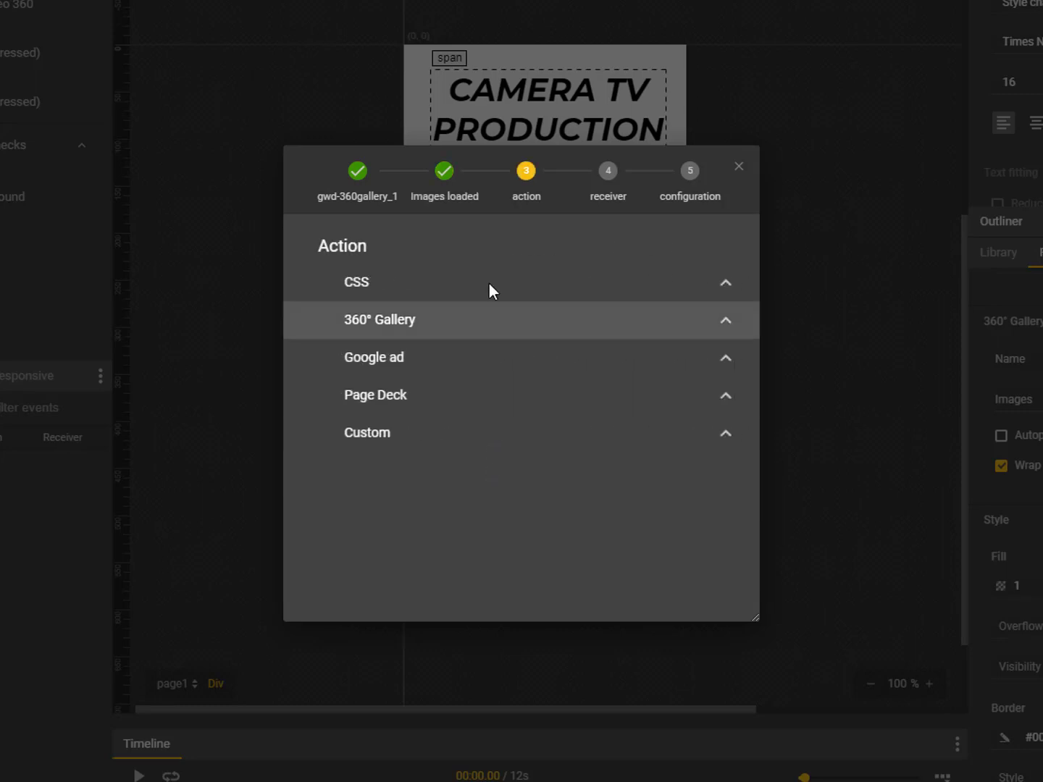
left_click(468, 331)
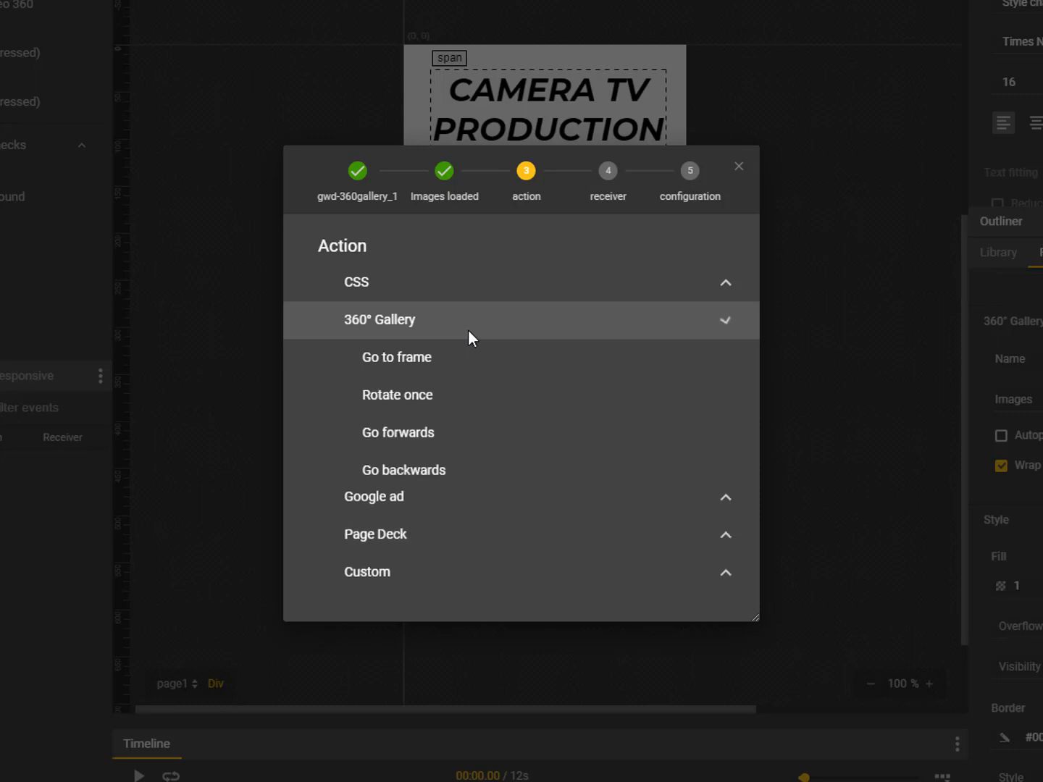
left_click(452, 395)
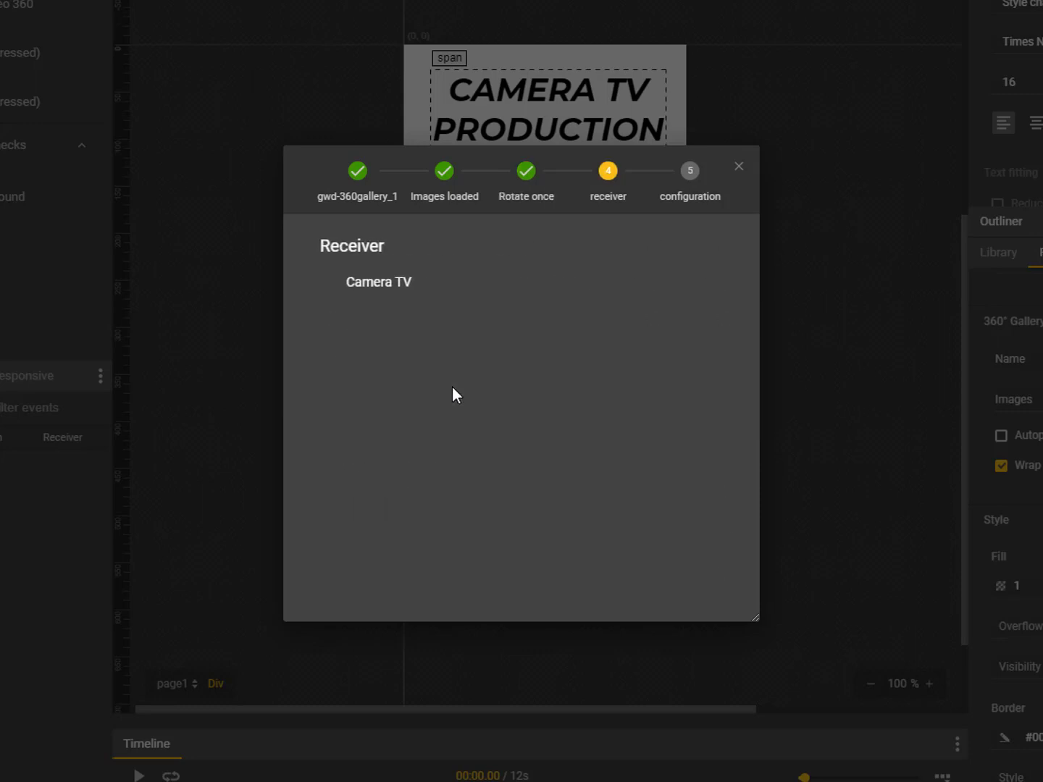
left_click(462, 284)
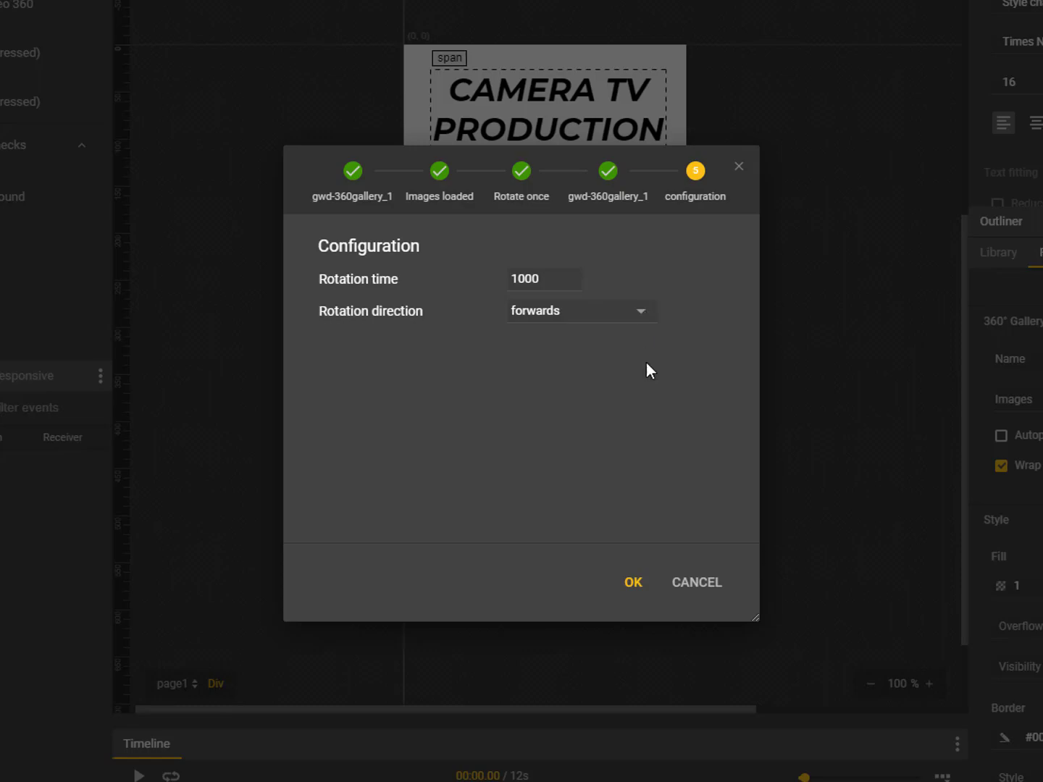
left_click(639, 583)
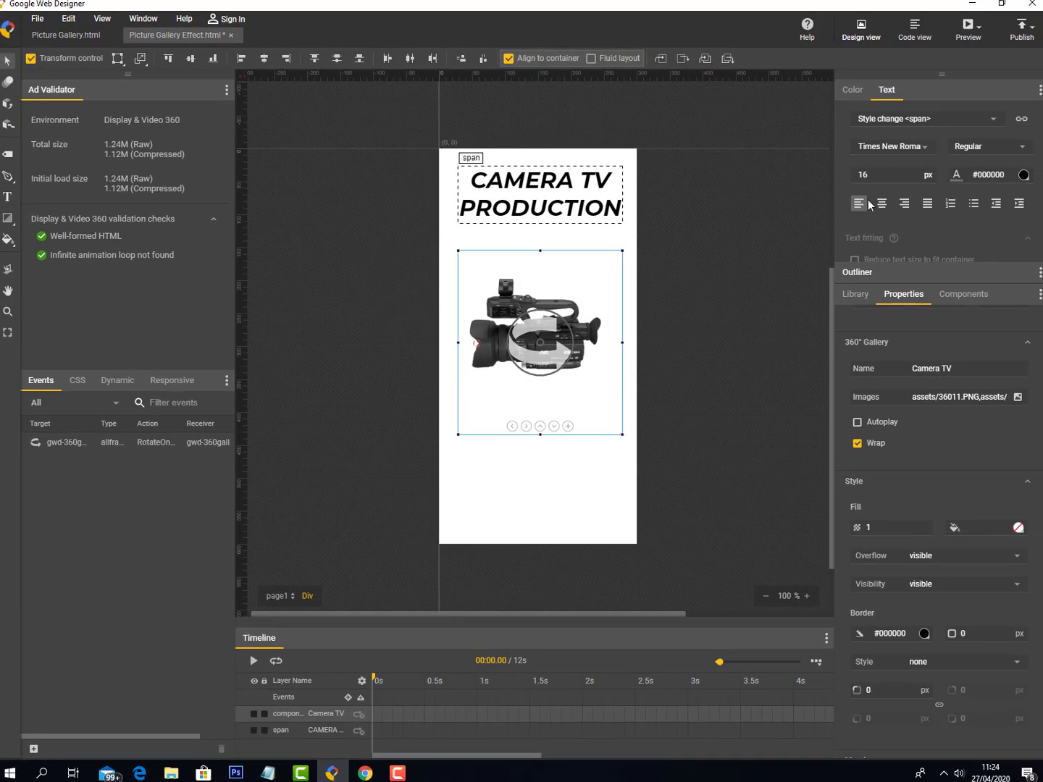
left_click(725, 209)
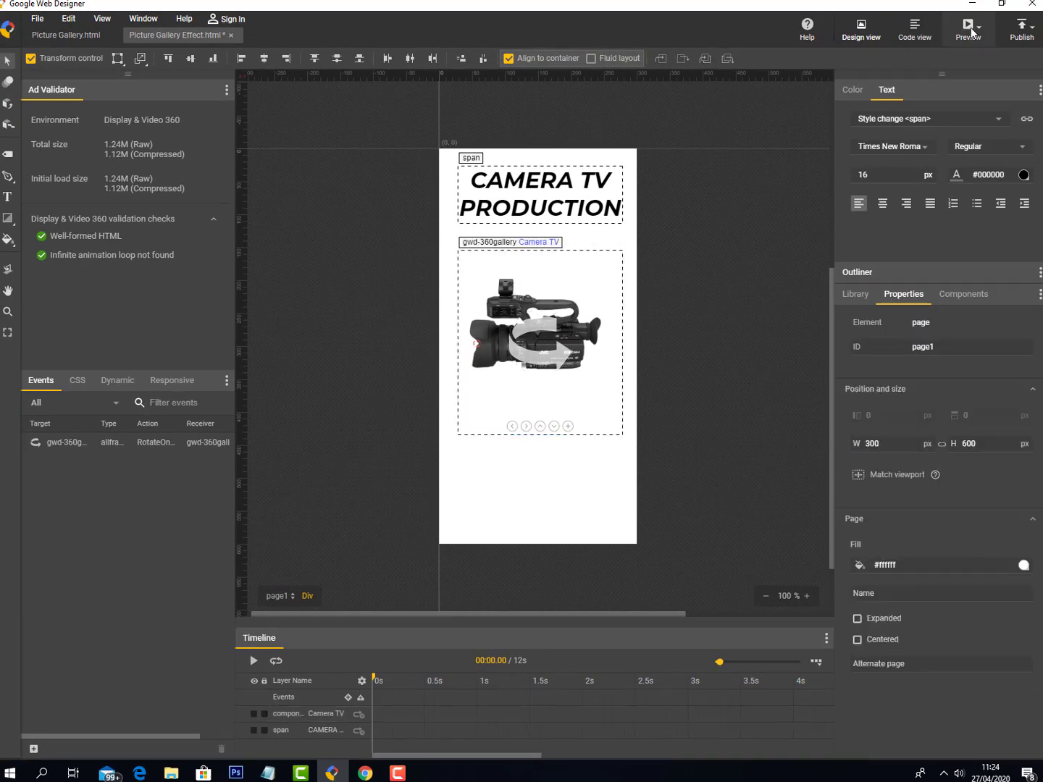
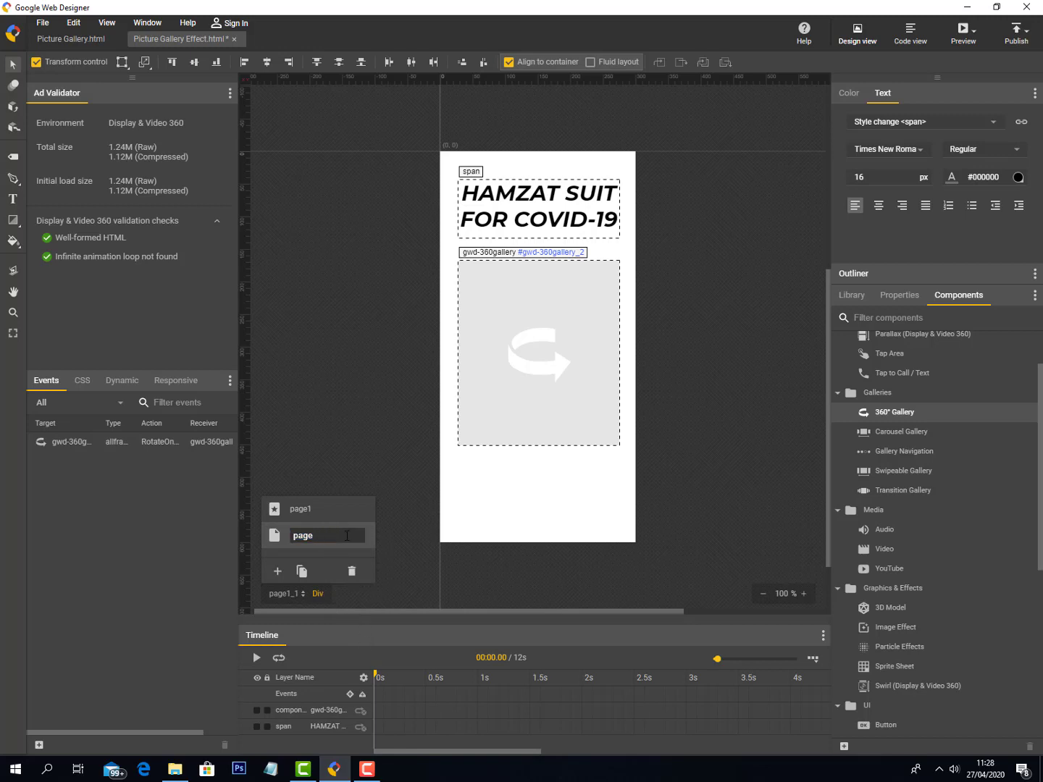
Step: Rename the page headed HAMZAT SUIT FOR COVID-19 as page2
key("Return")
left_click(406, 488)
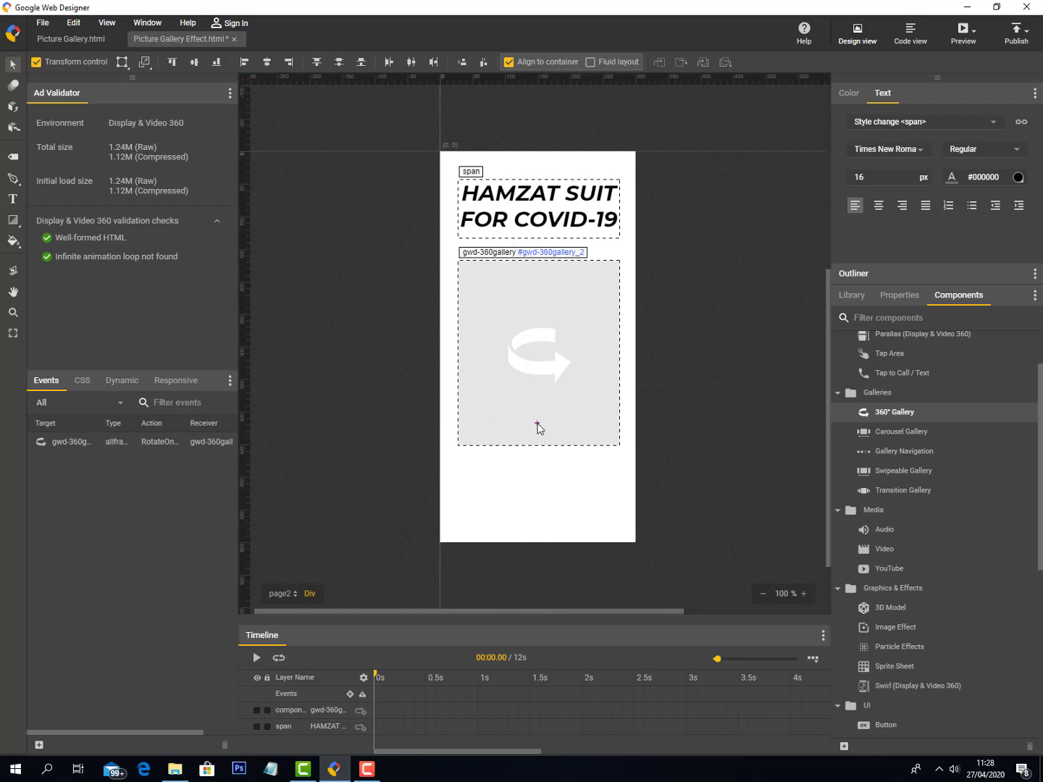
Step: Load the WhatsApp Image 2020-04-09 files 12.20.53 AM, 12.20.47 AM (1), 12.20.47 AM and 12.20.46 AM (2) into page2's 360° Gallery
left_click(903, 297)
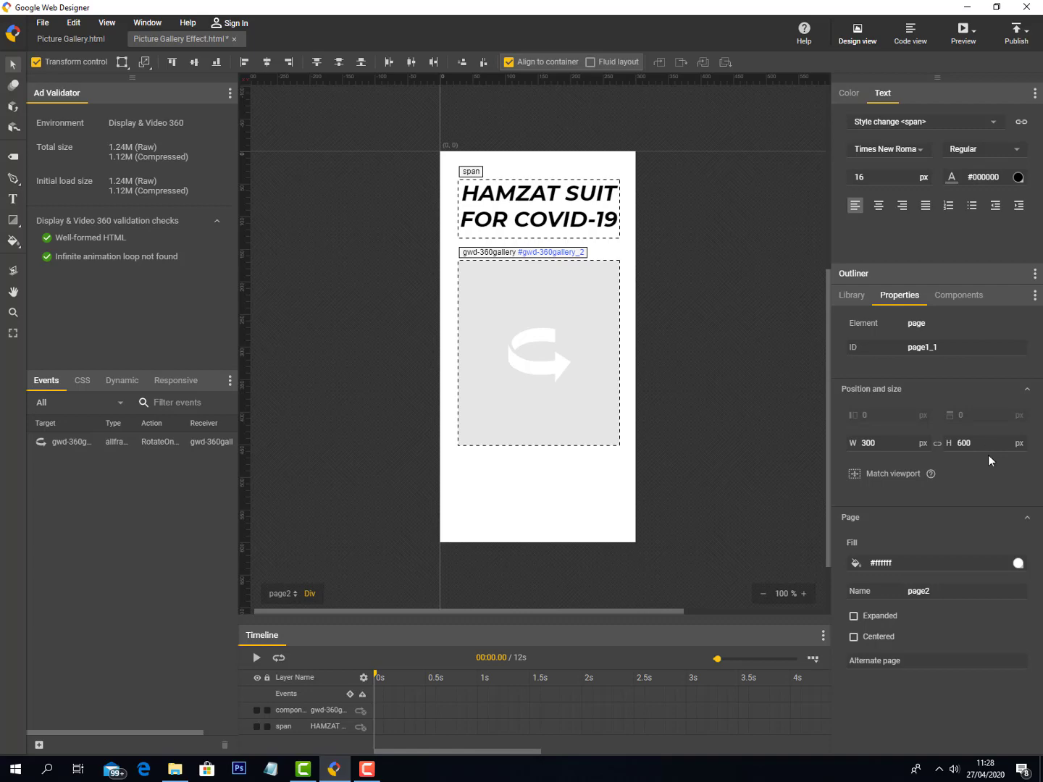
left_click(518, 426)
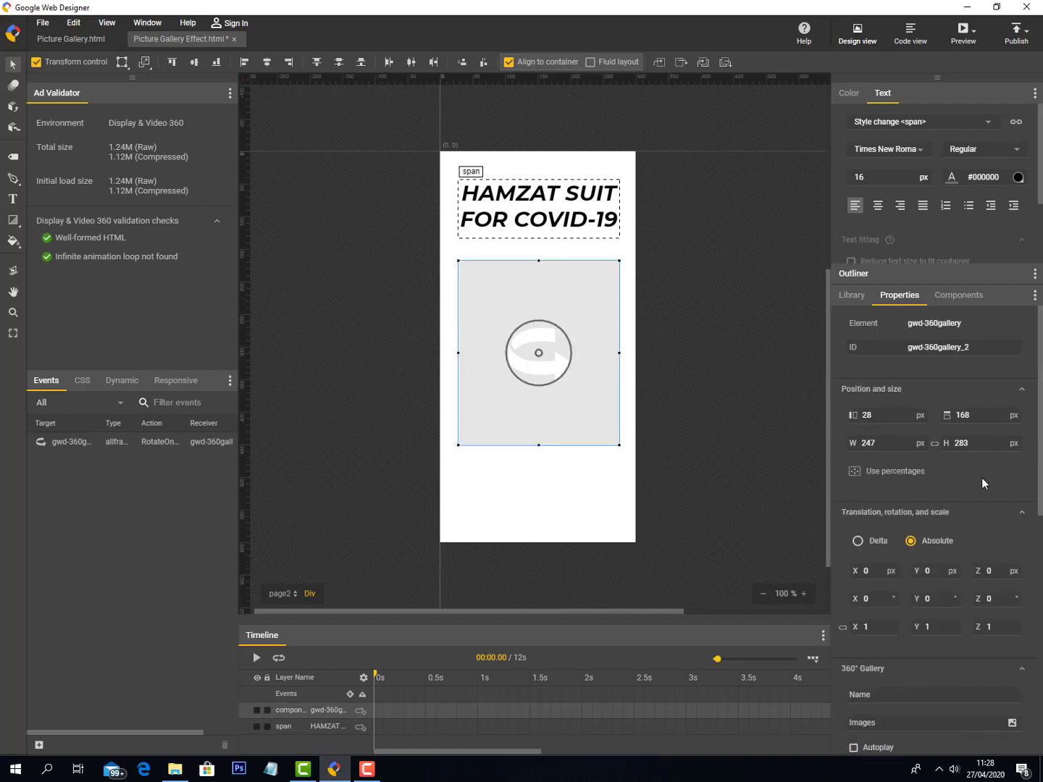
scroll(981, 477, "down", 5)
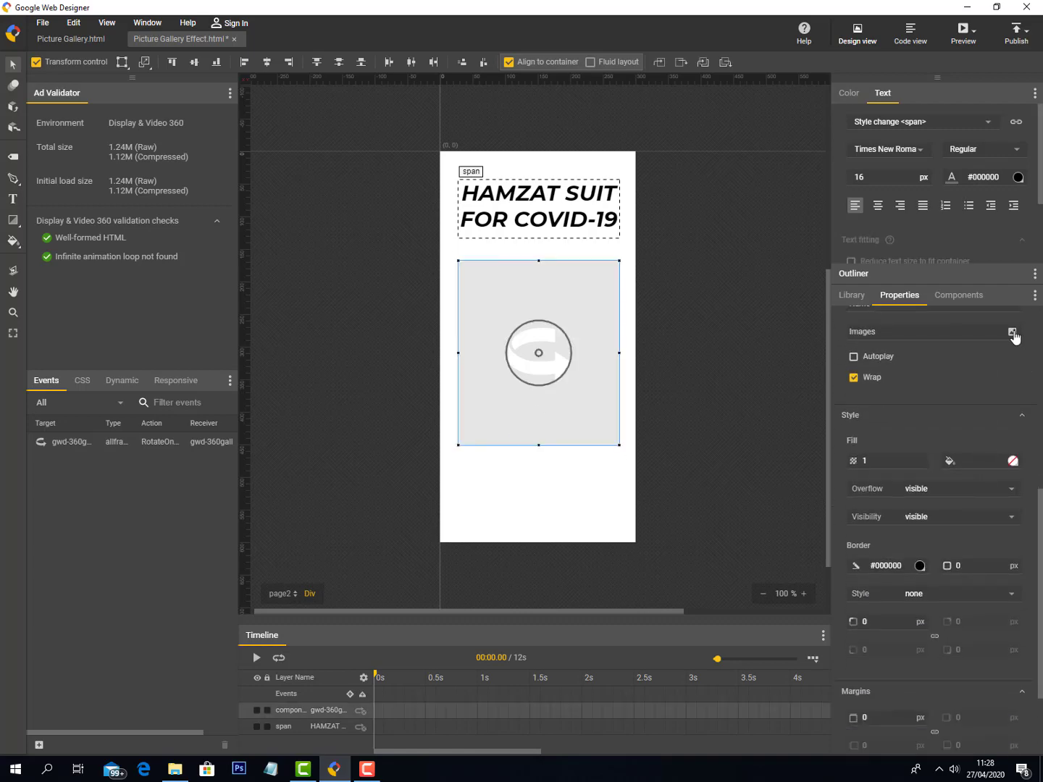
left_click(1013, 333)
left_click(675, 479)
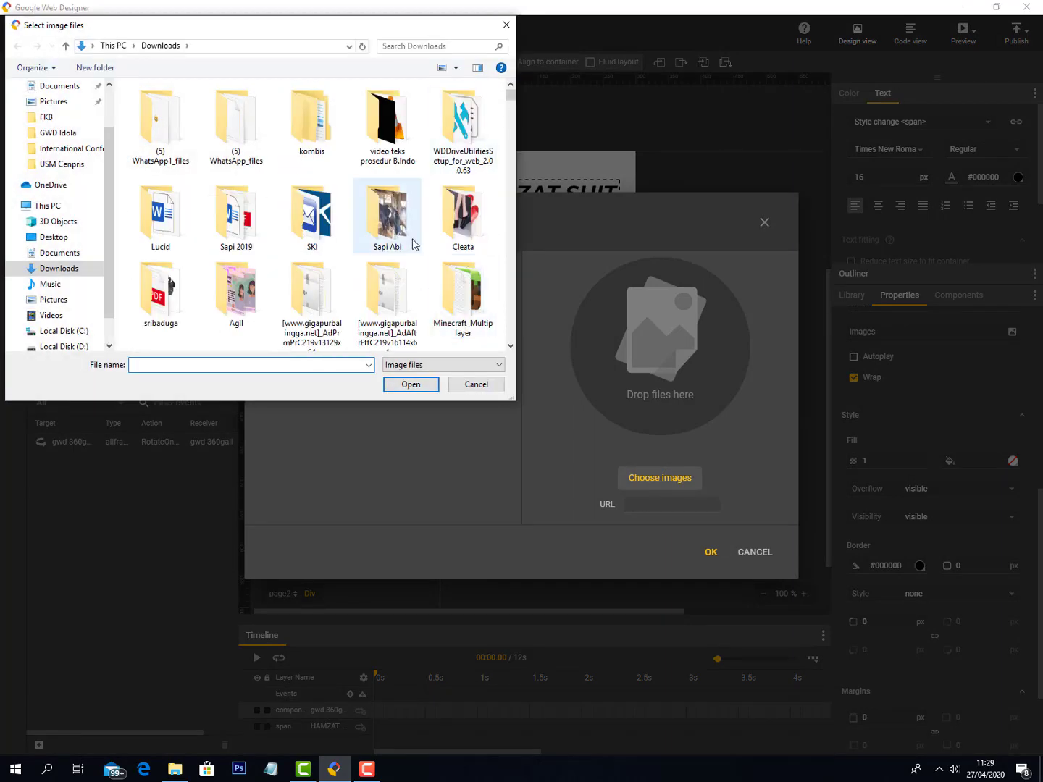
scroll(413, 244, "down", 5)
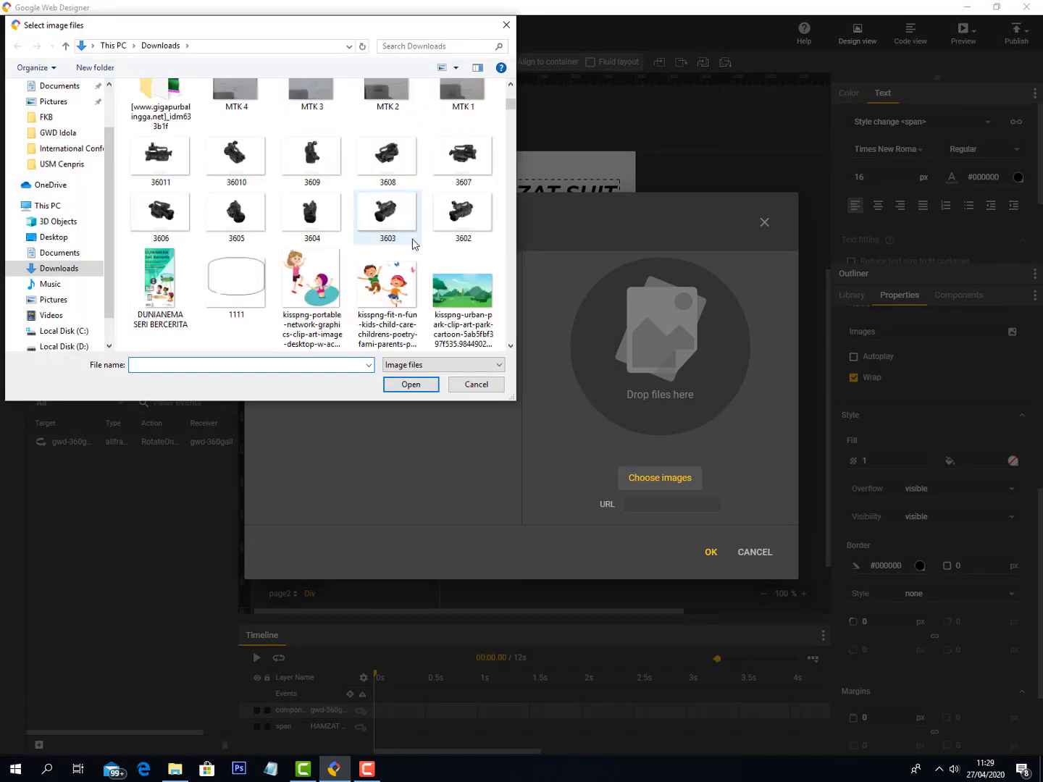
scroll(414, 245, "down", 8)
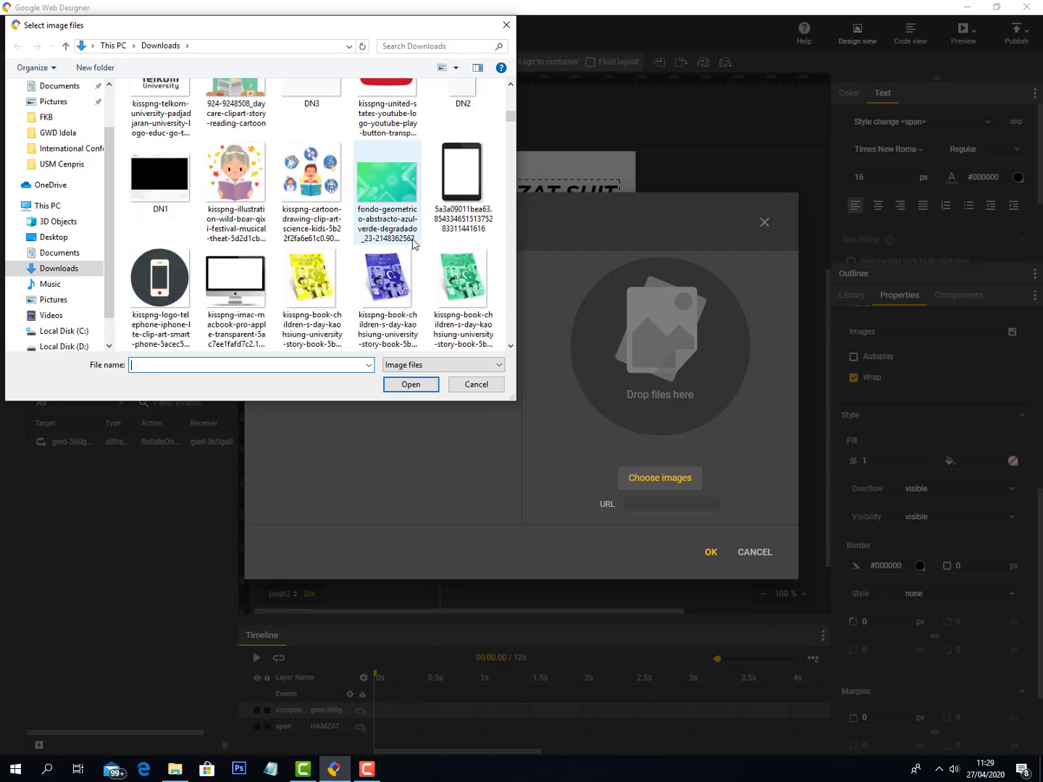
scroll(414, 244, "down", 10)
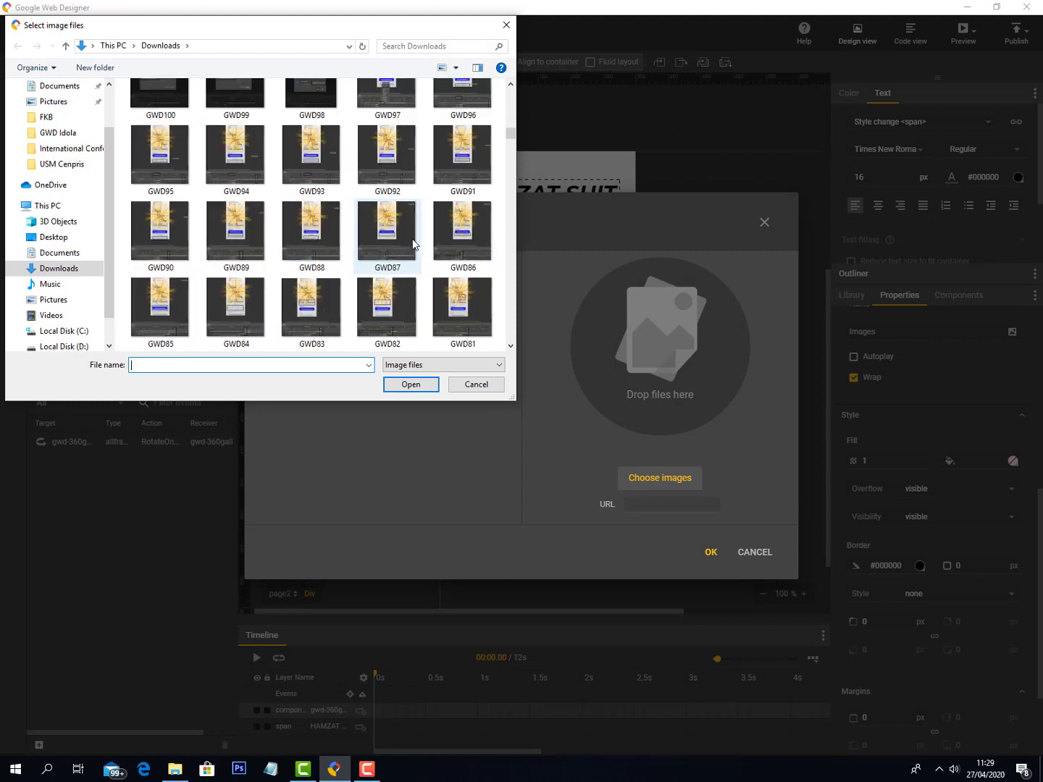
scroll(413, 244, "down", 8)
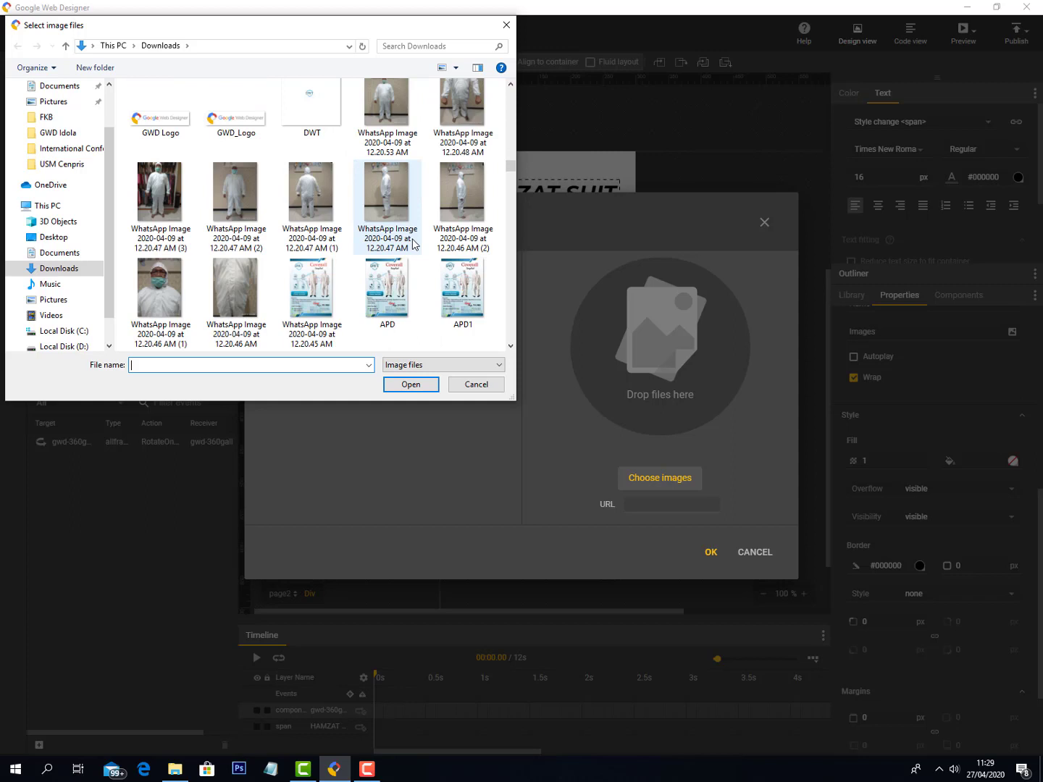
scroll(406, 166, "up", 1)
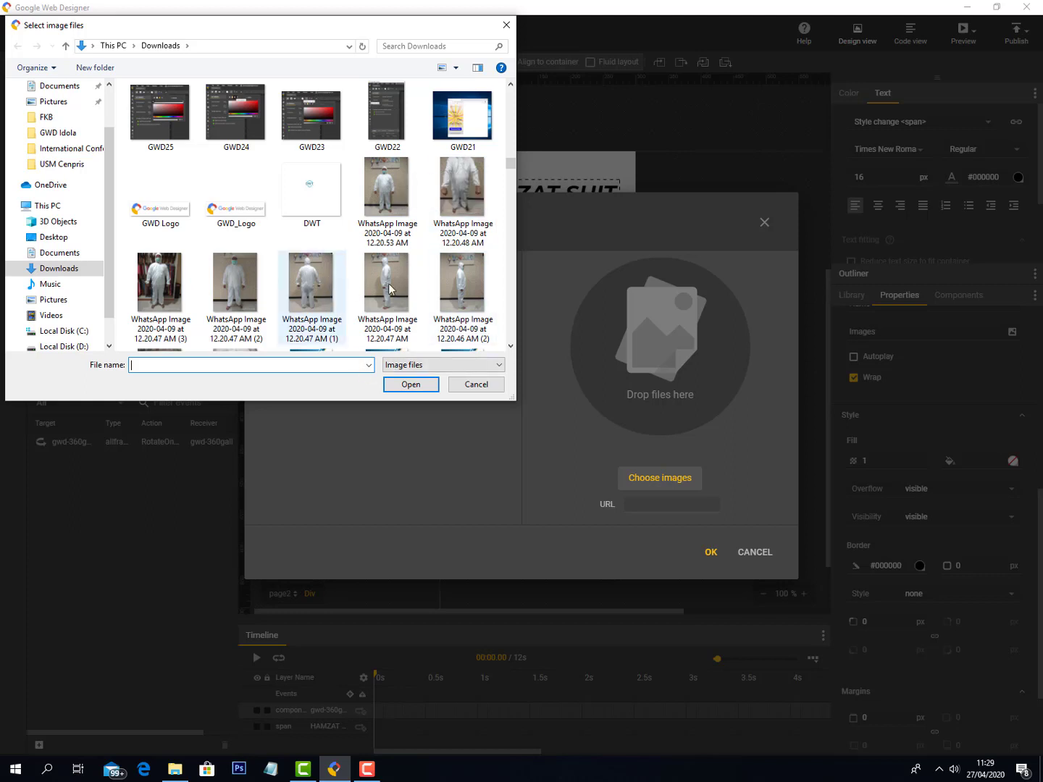
left_click(394, 202)
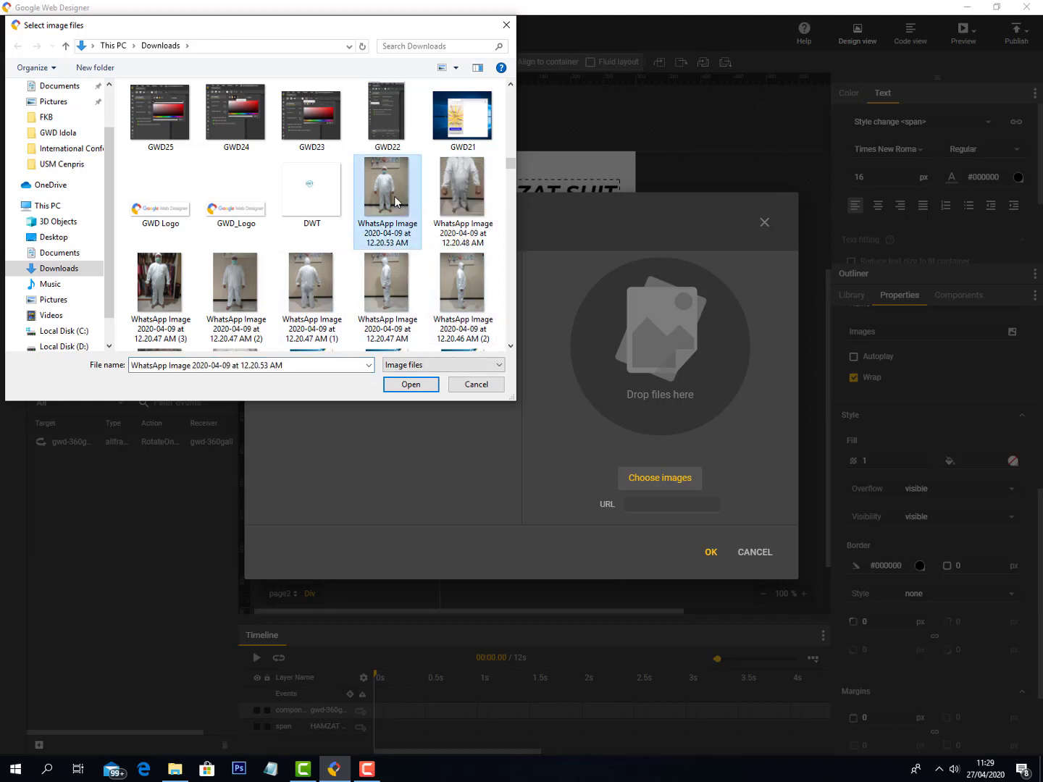
left_click(307, 284, "ctrl")
left_click(384, 284, "ctrl")
left_click(467, 286, "ctrl")
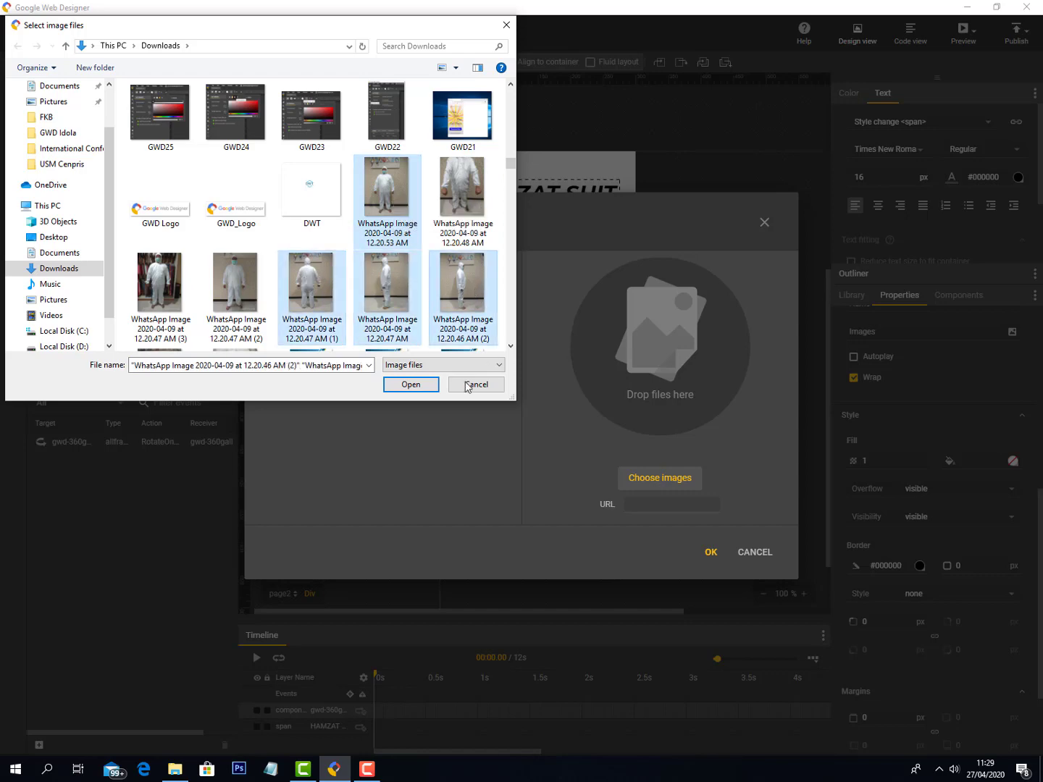
left_click(413, 385)
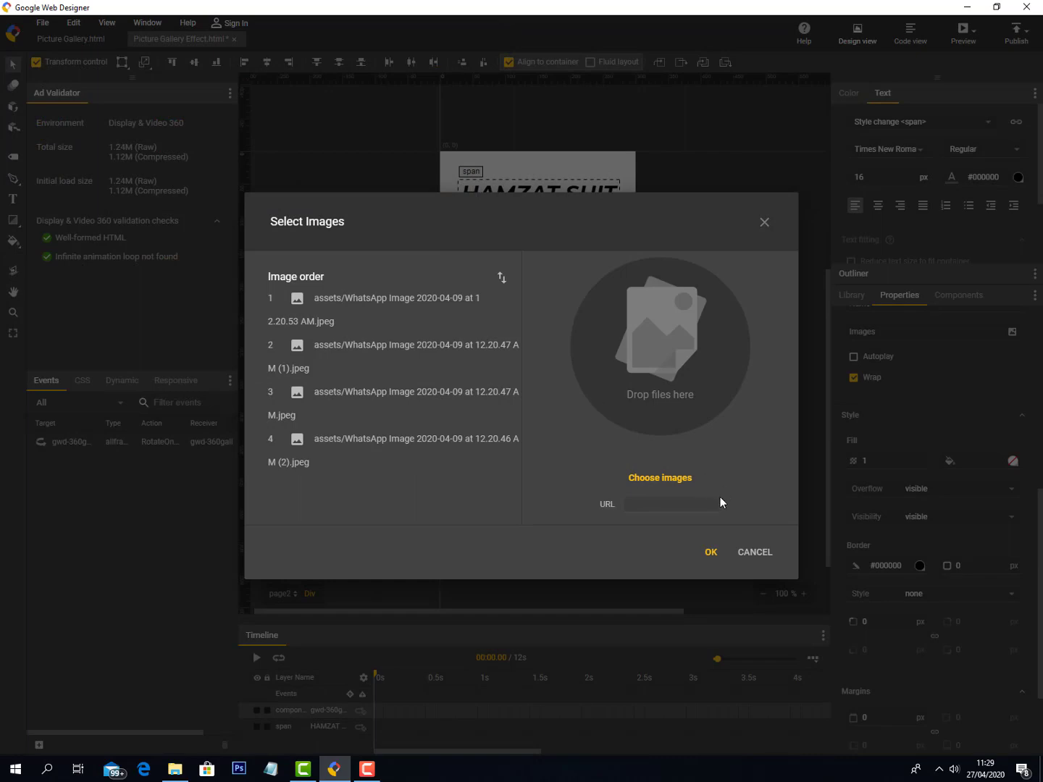
left_click(713, 554)
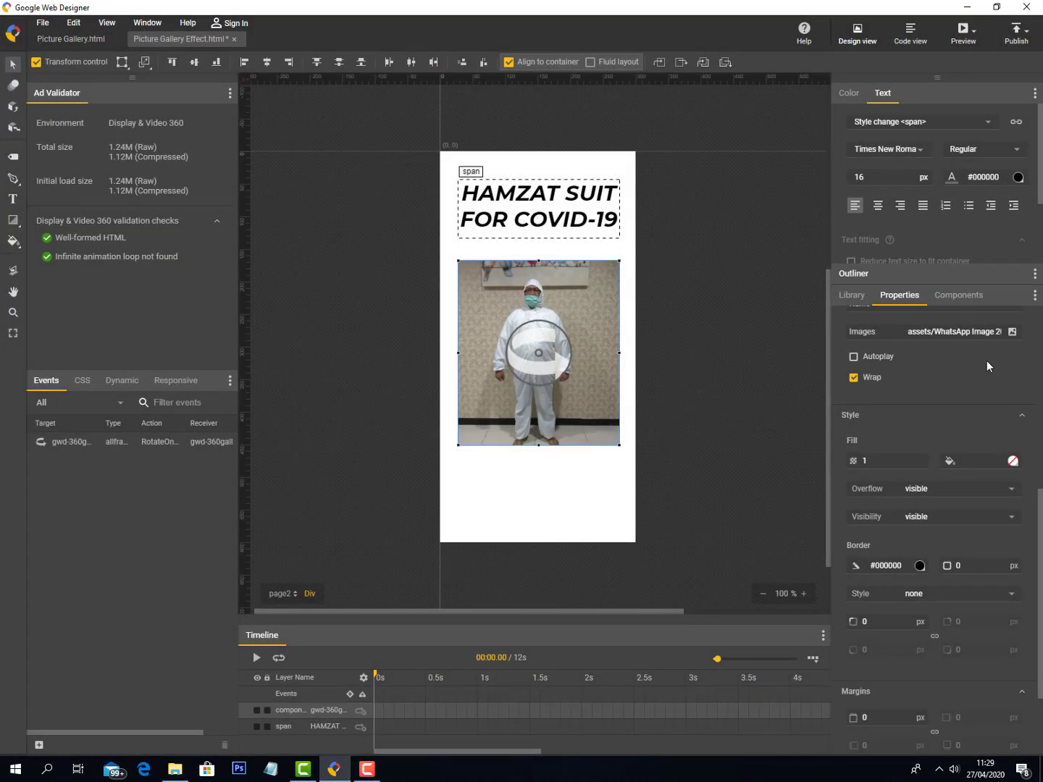
left_click(1012, 332)
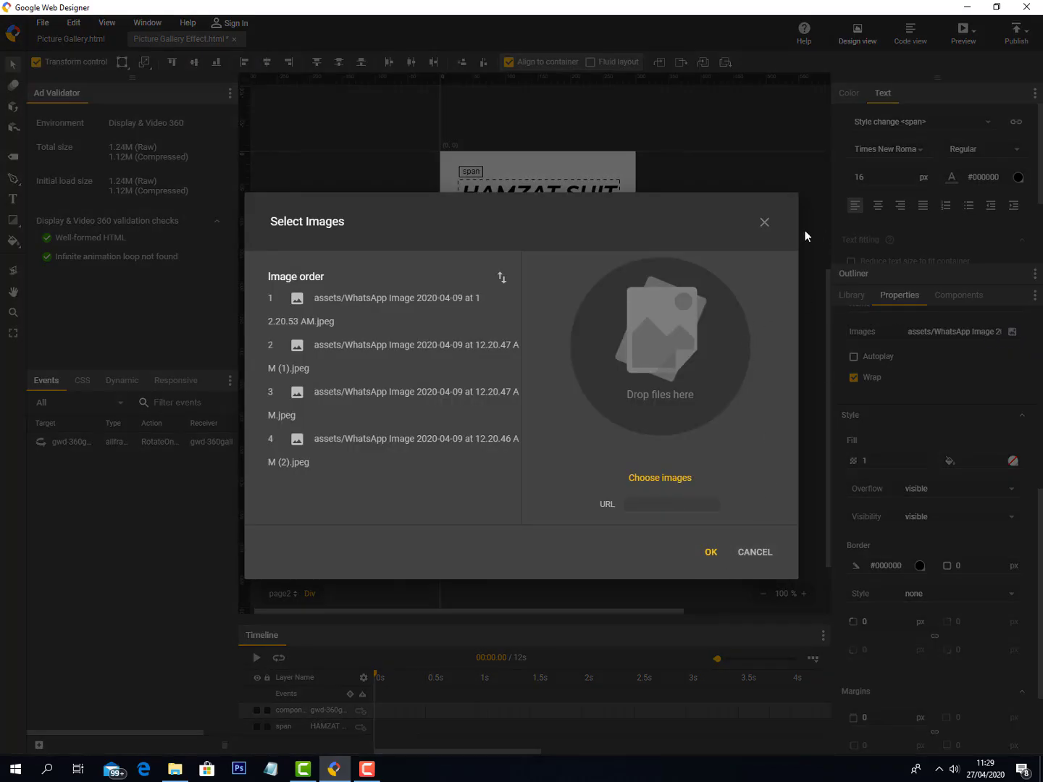
left_click(764, 223)
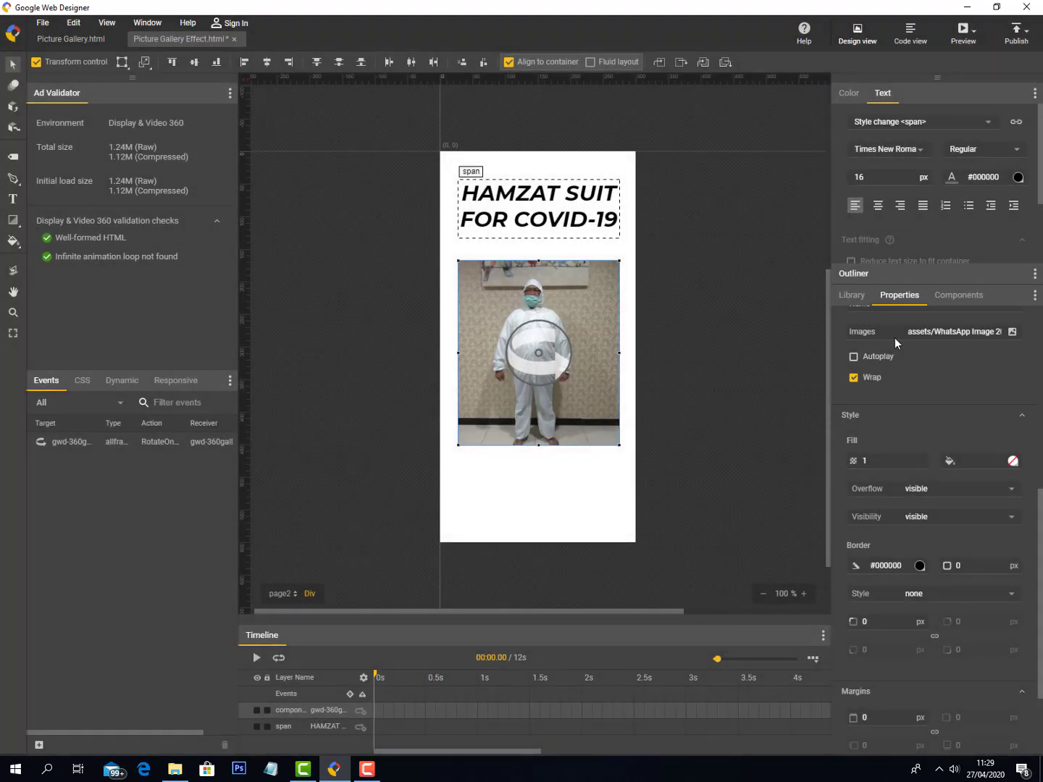
Step: Rename the suit photo taken from the front as Front in the asset library
scroll(923, 334, "up", 2)
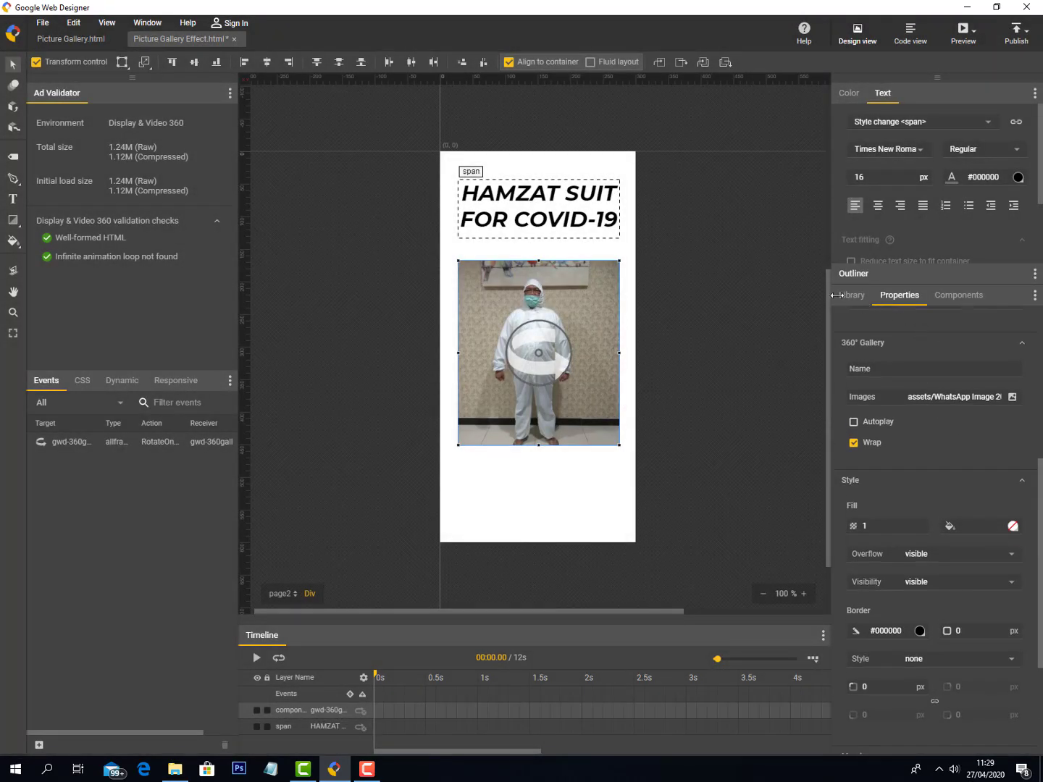
left_click(851, 296)
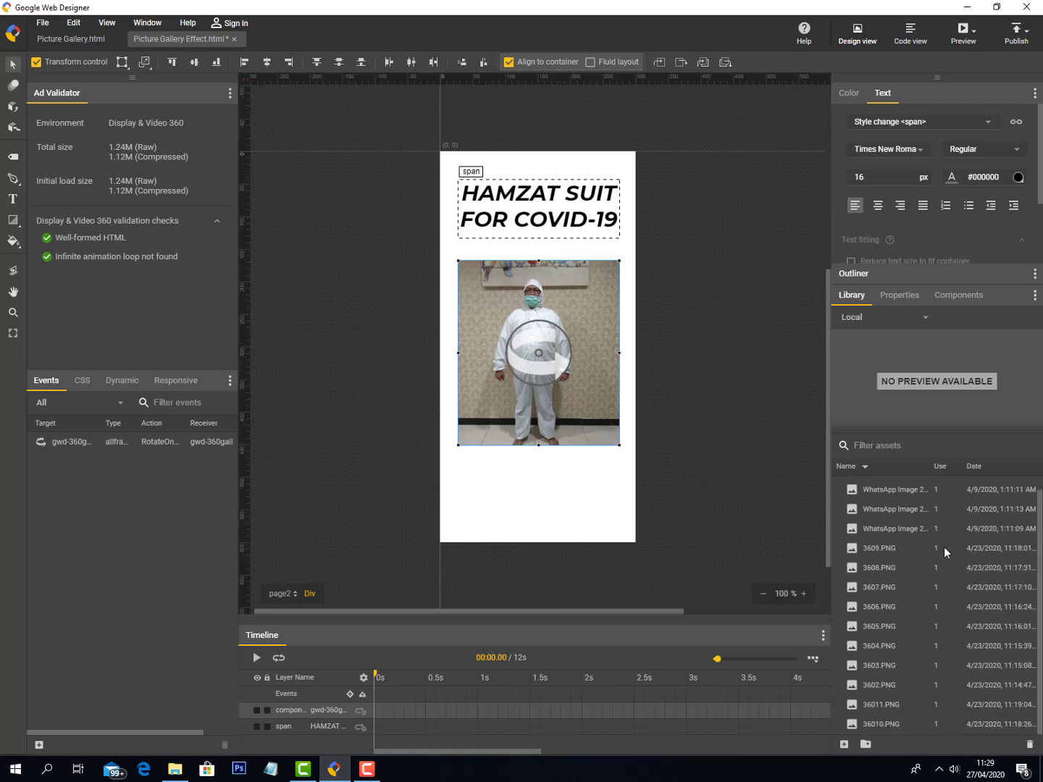
left_click(900, 488)
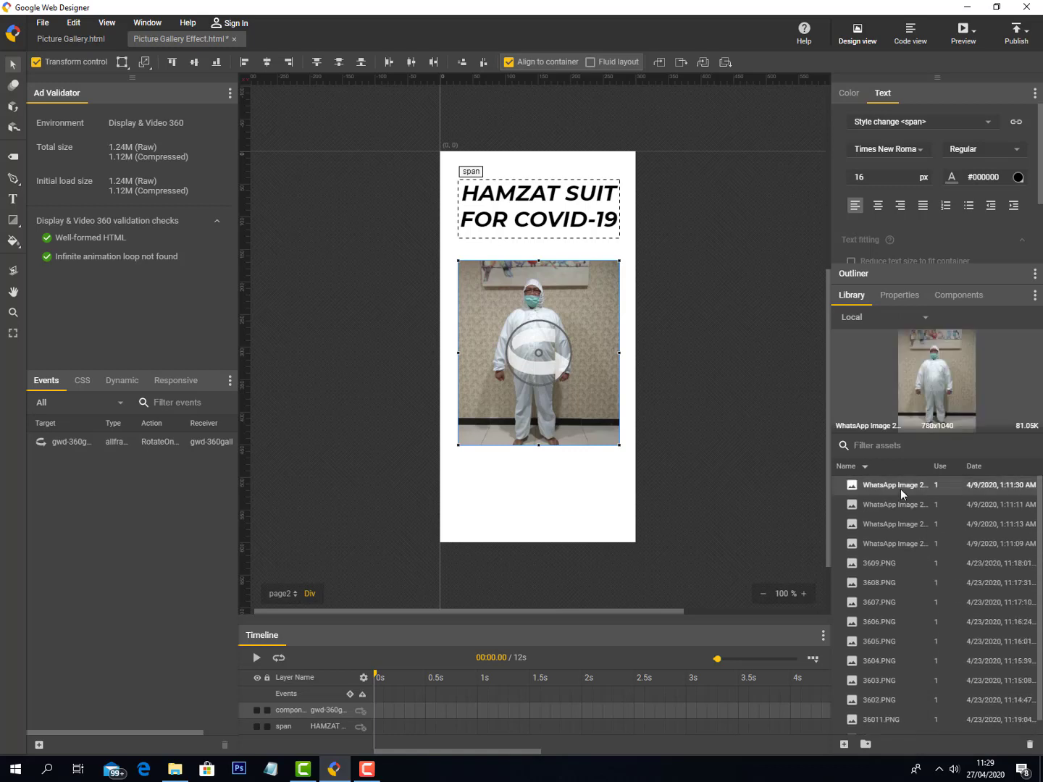
right_click(901, 492)
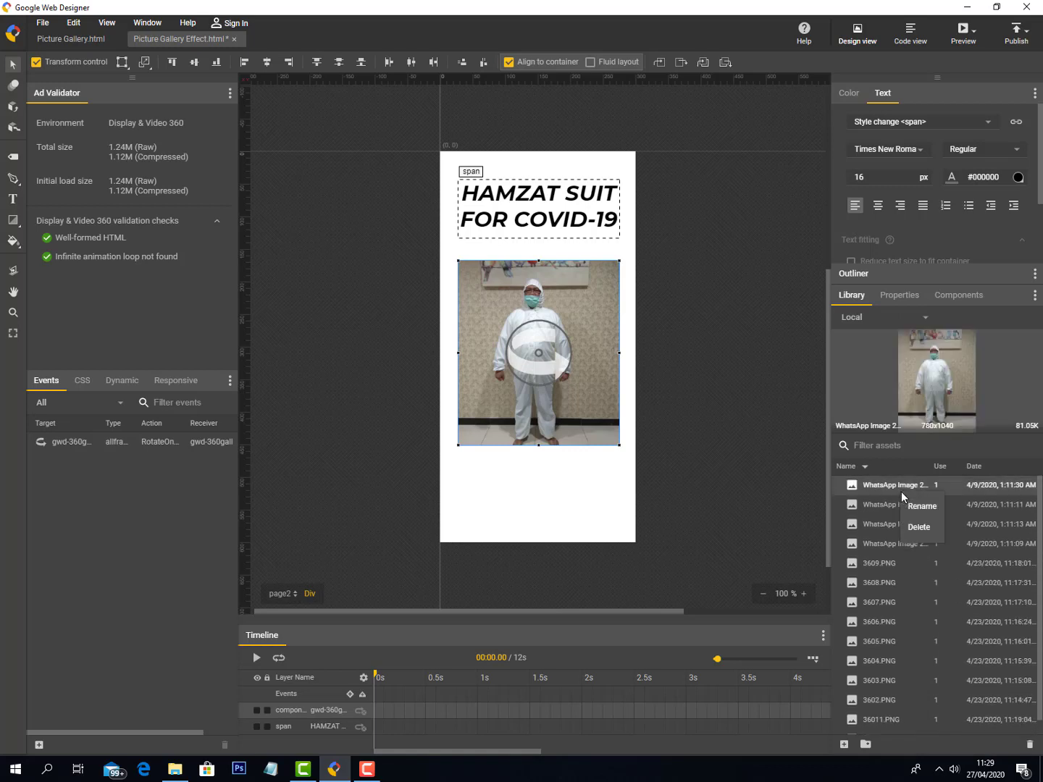
left_click(909, 507)
type("Front")
key("Return")
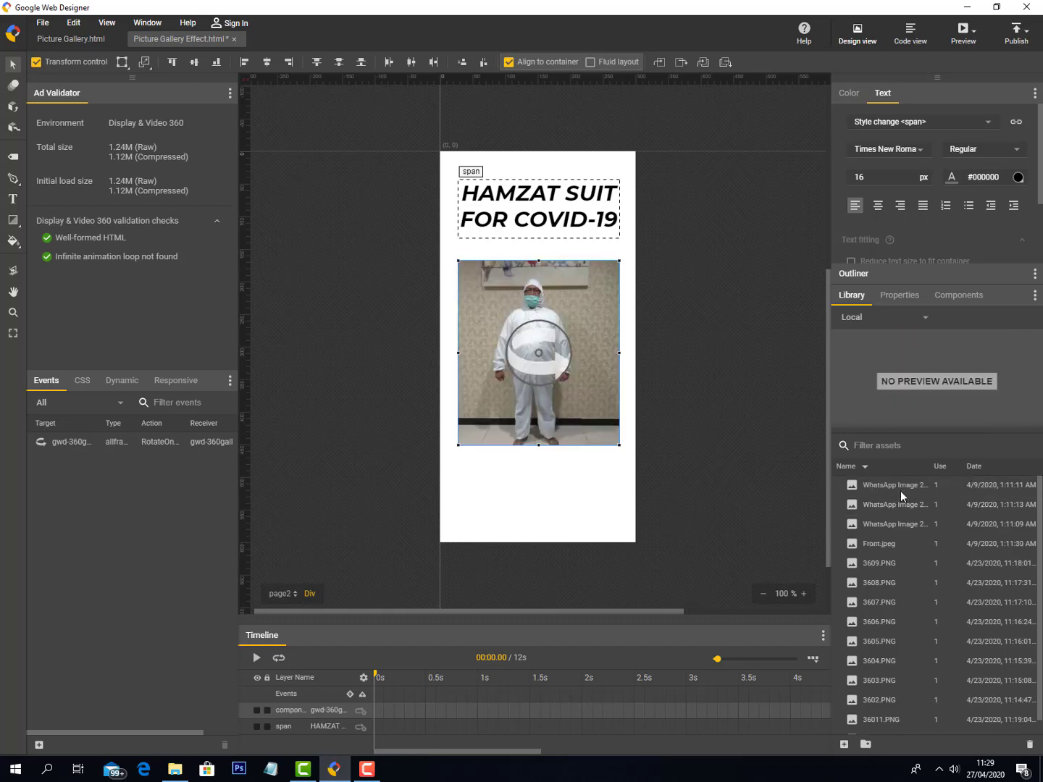
Step: Rename the WhatsApp Image 12.20.47 AM asset, the suit's left-side view, as Left
left_click(900, 485)
right_click(901, 485)
left_click(905, 498)
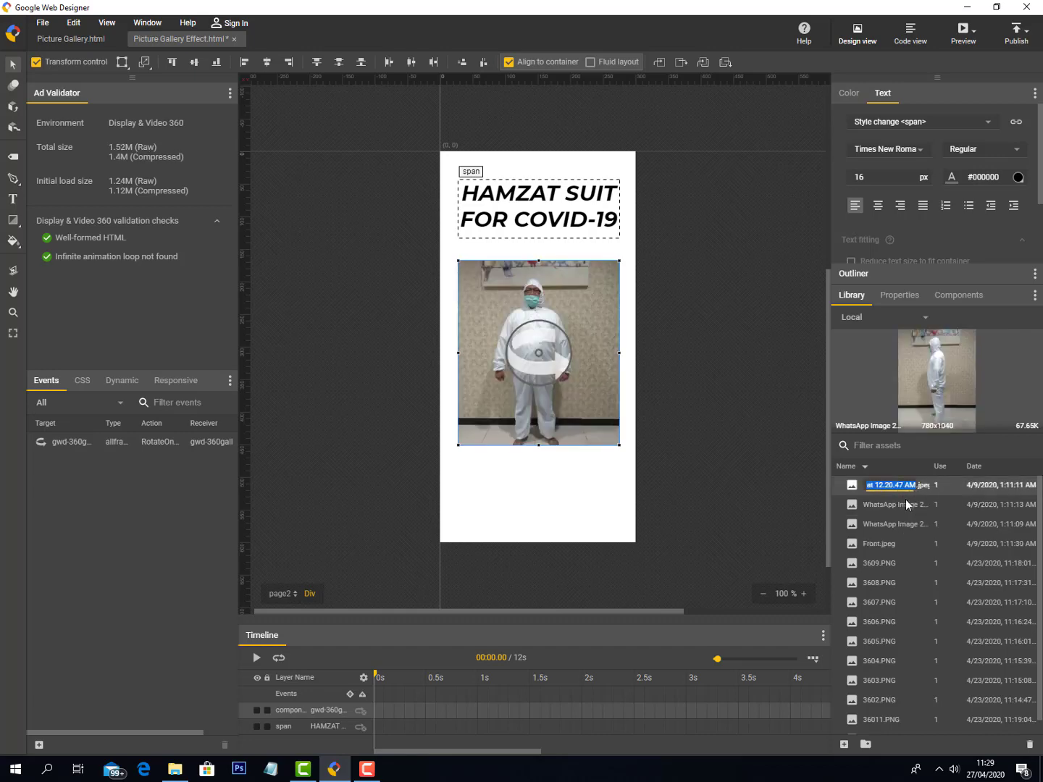
type("Left")
key("Return")
Step: Rename the suit photo taken from behind as Back
left_click(907, 488)
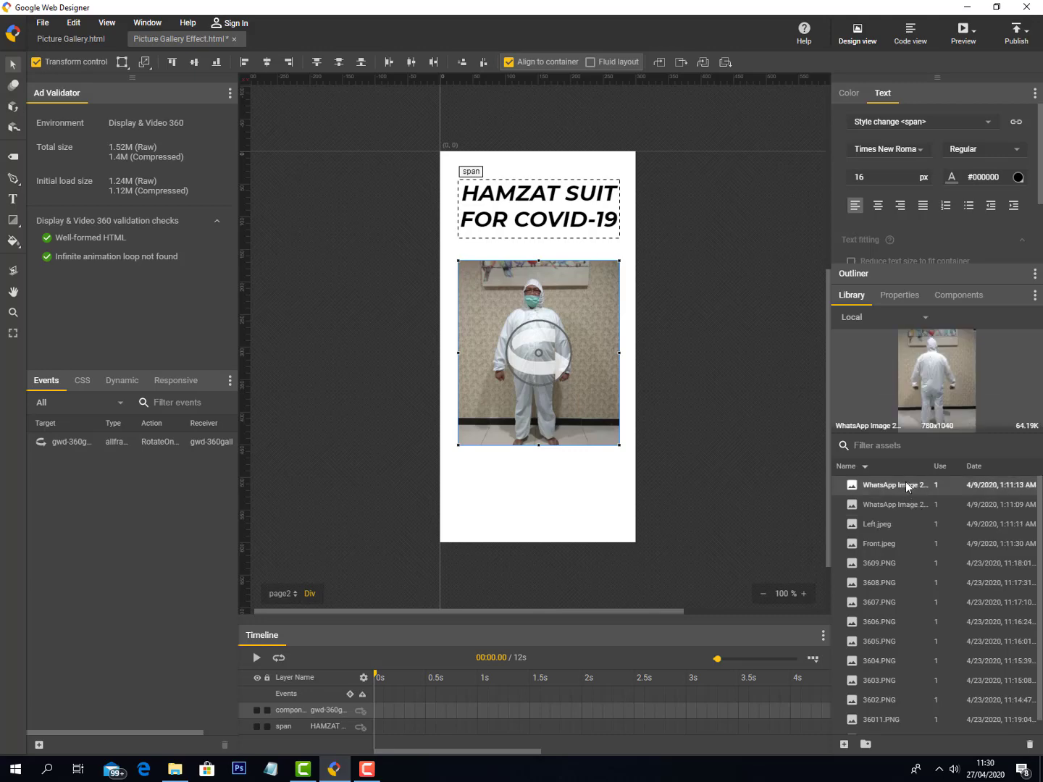
right_click(908, 486)
left_click(912, 497)
type("Back")
left_click(908, 506)
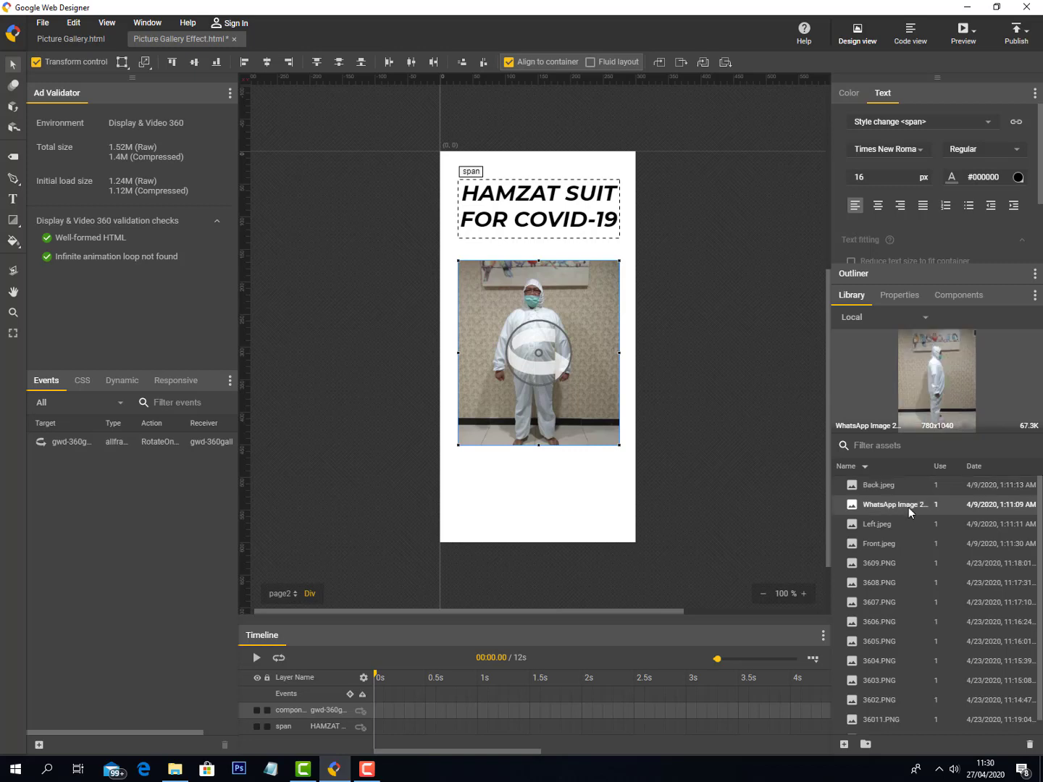
Step: Rename the remaining WhatsApp side-view photo of the suit as Right
left_click(905, 487)
right_click(905, 487)
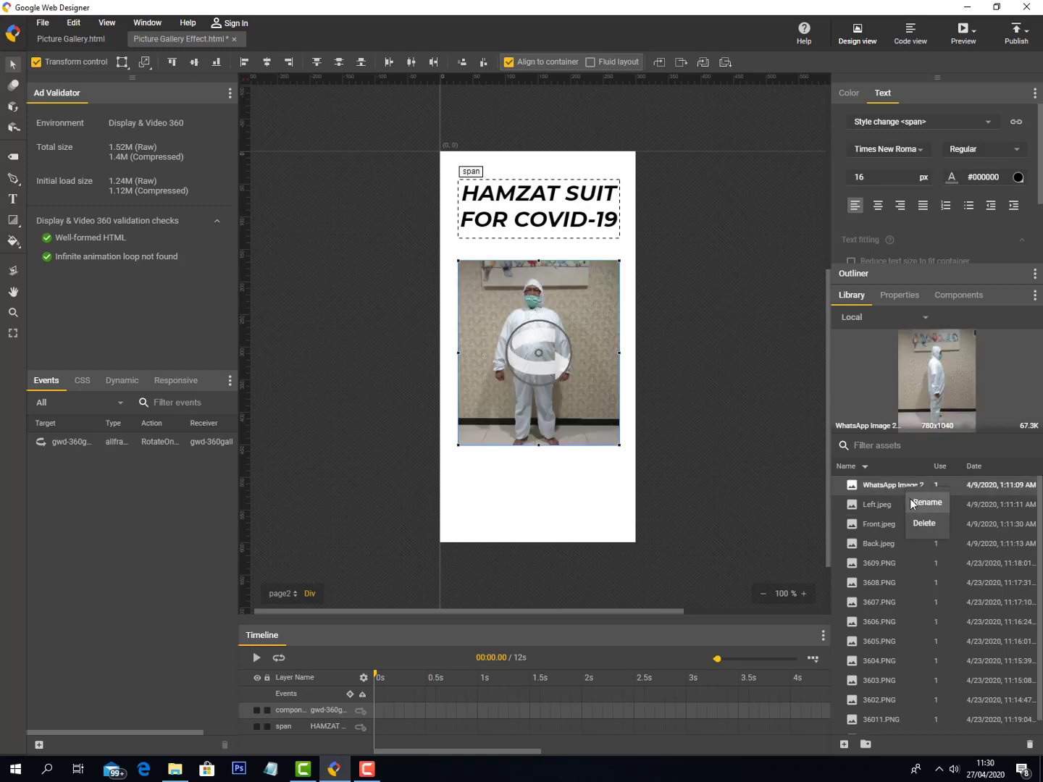
left_click(911, 503)
type("R")
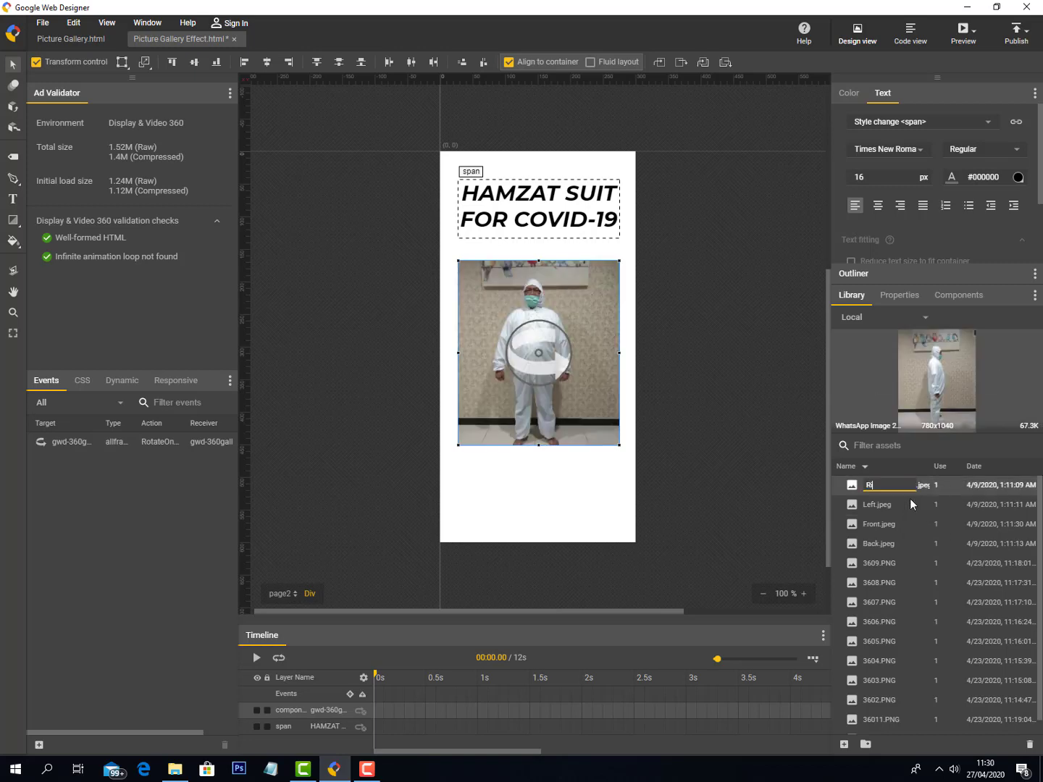
type("ight")
key("Return")
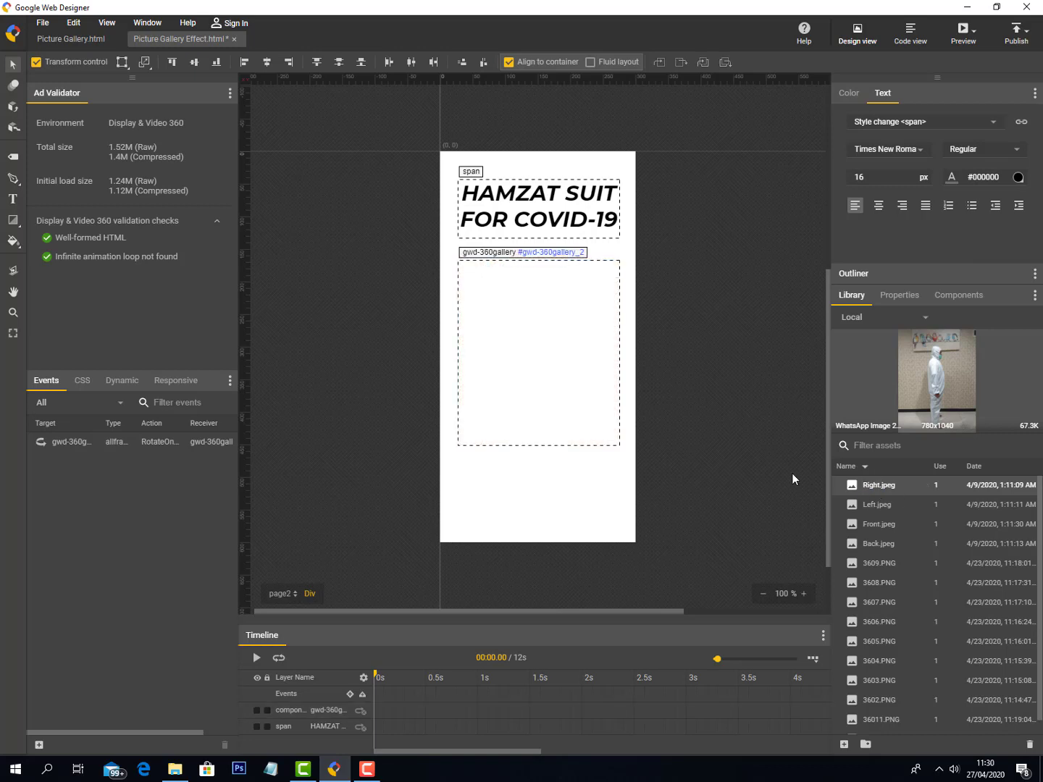
Step: Reorder the images of page2's 360° Gallery to Front, Left, Back, Right and enable Autoplay
left_click(969, 294)
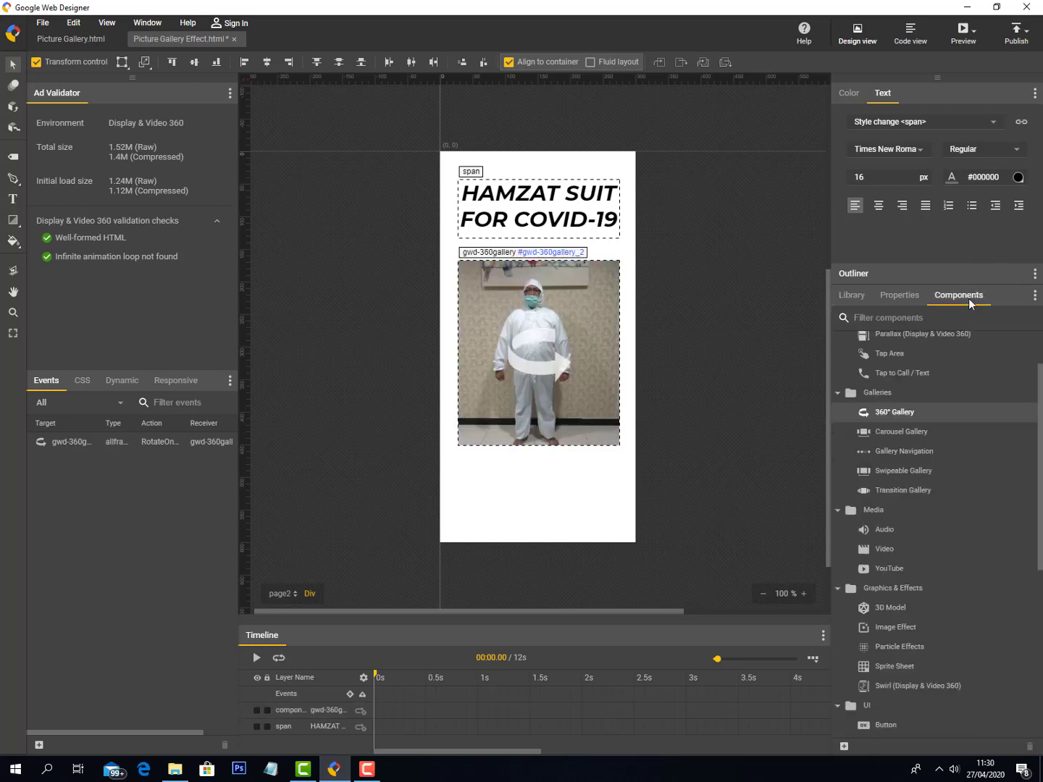
left_click(896, 297)
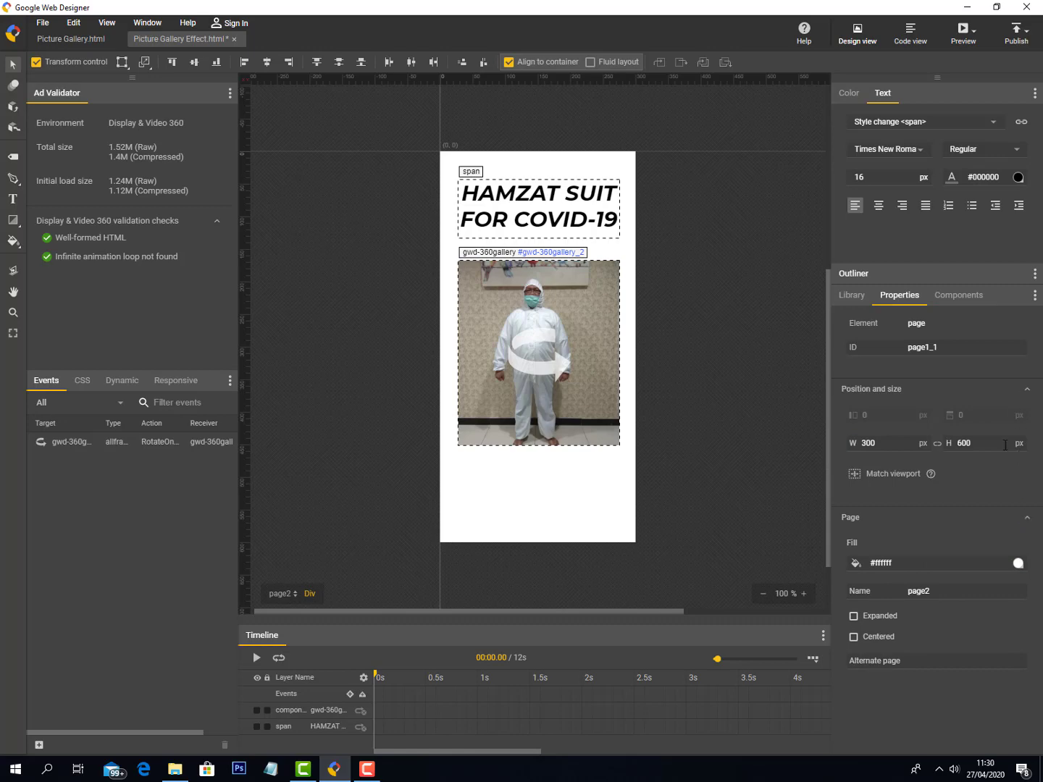
left_click(558, 402)
scroll(1033, 493, "down", 5)
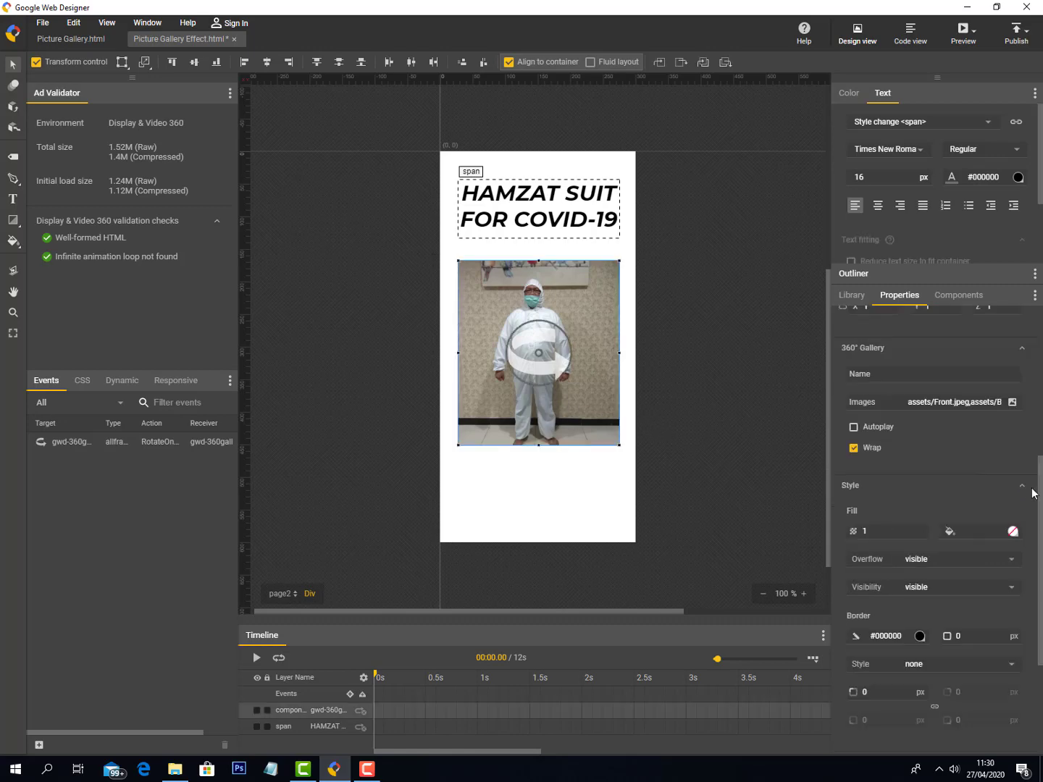
left_click(1013, 401)
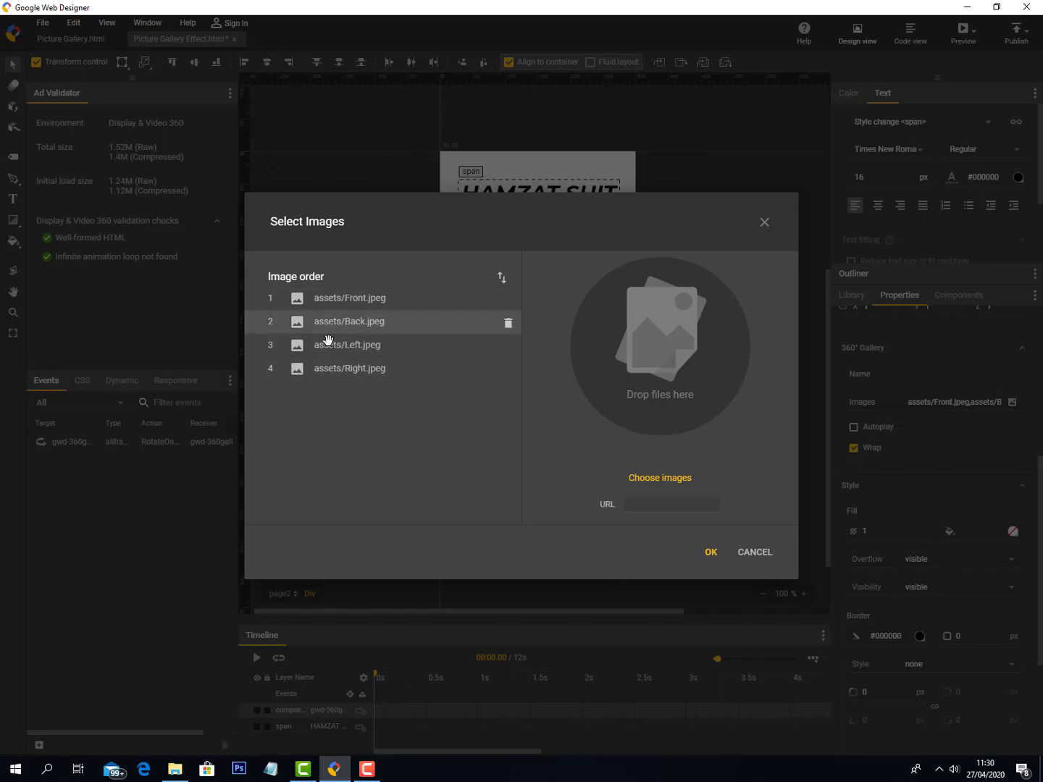
left_click_drag(336, 323, 352, 345)
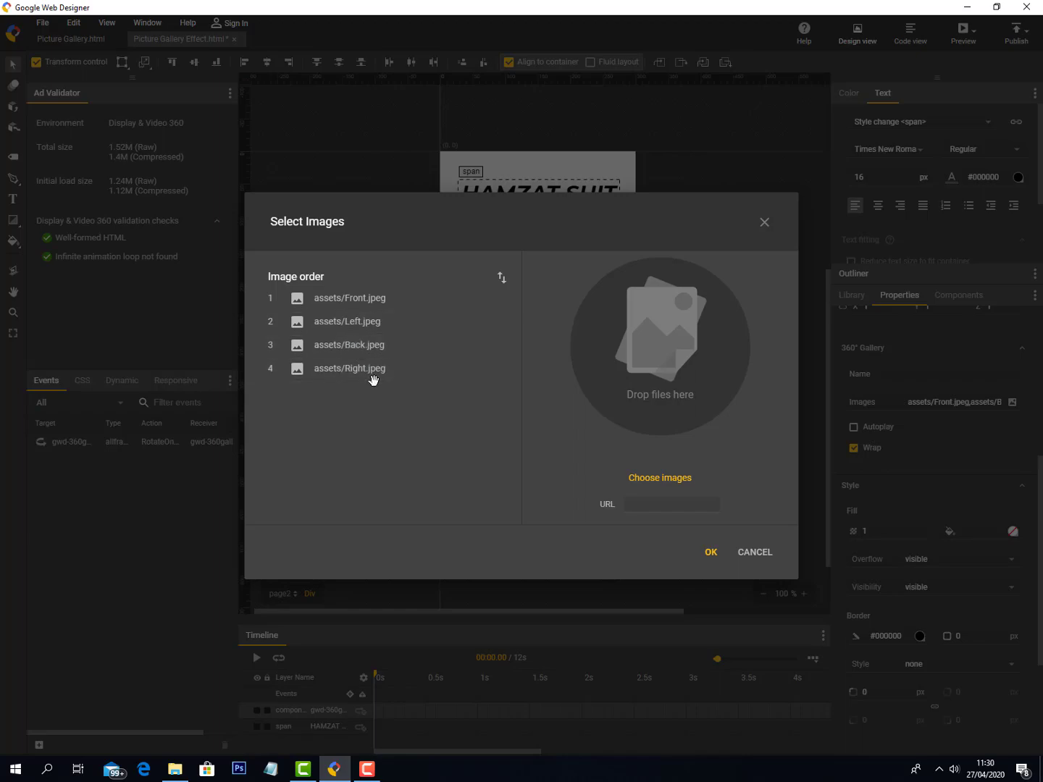
left_click(720, 562)
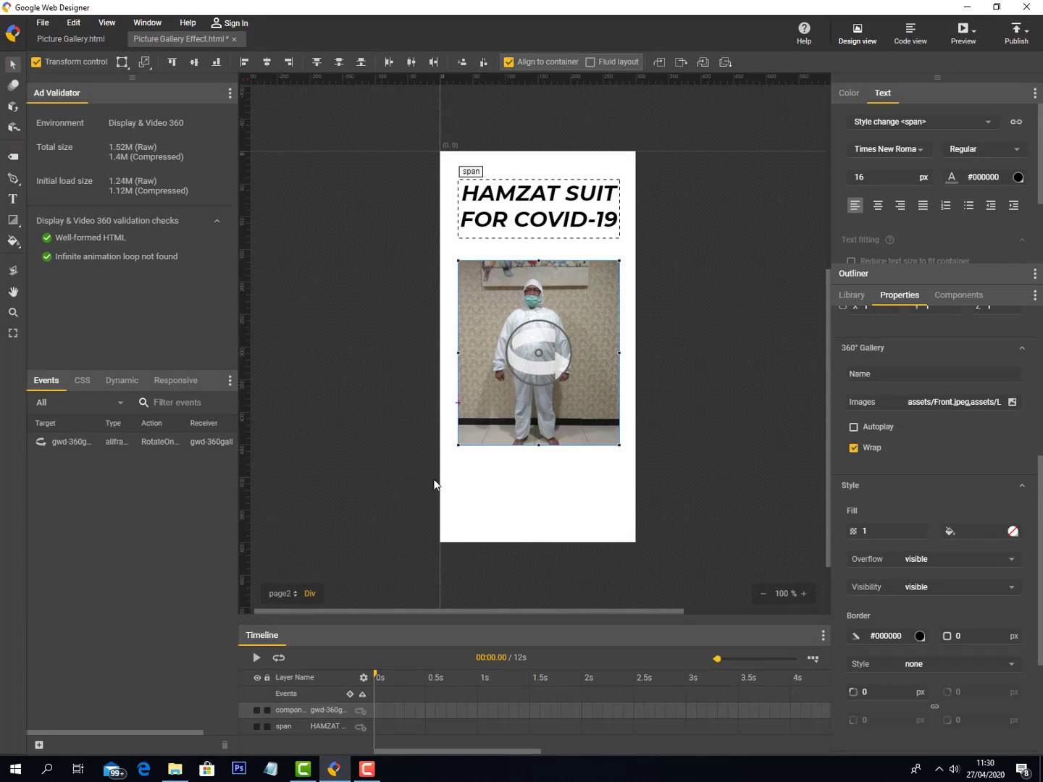
left_click(853, 426)
Step: Switch to page1 and draw a div of about 72 x 46 px in the page's lower-right area
left_click(283, 594)
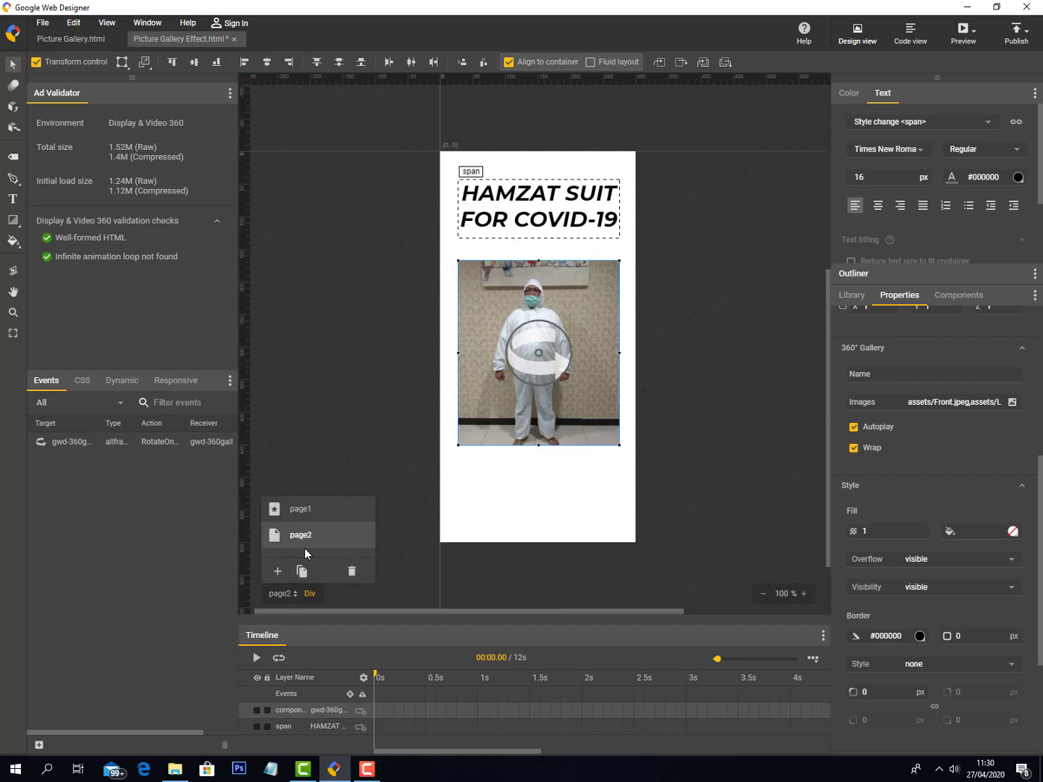
left_click(310, 510)
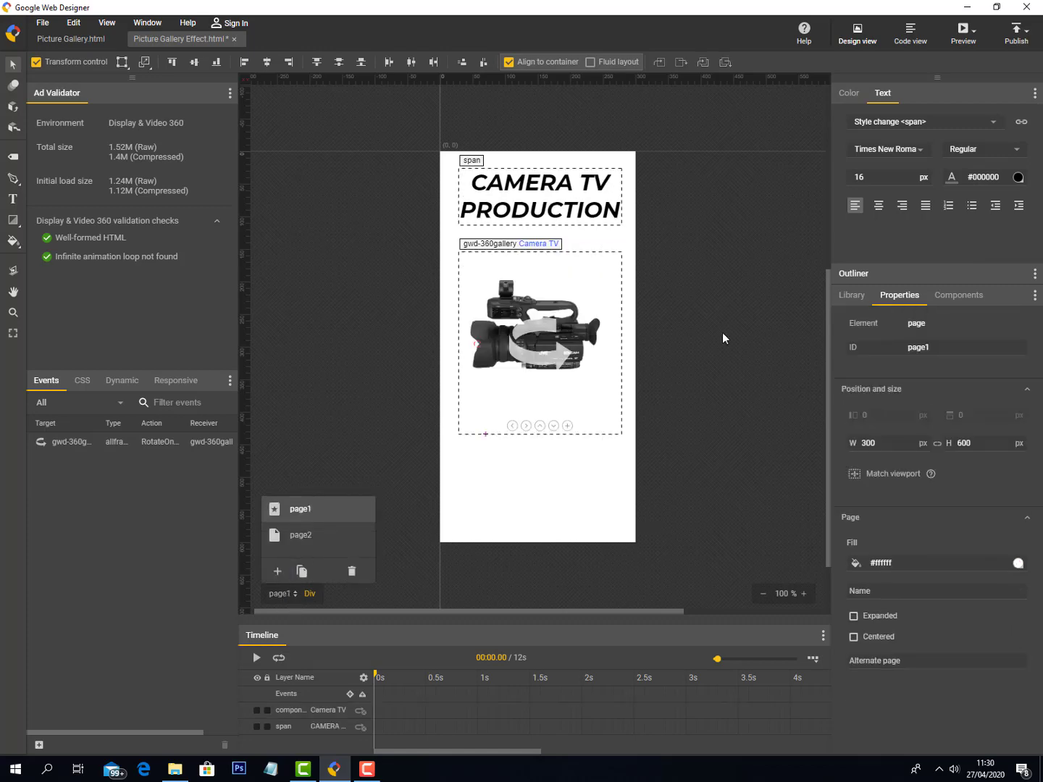
left_click(14, 156)
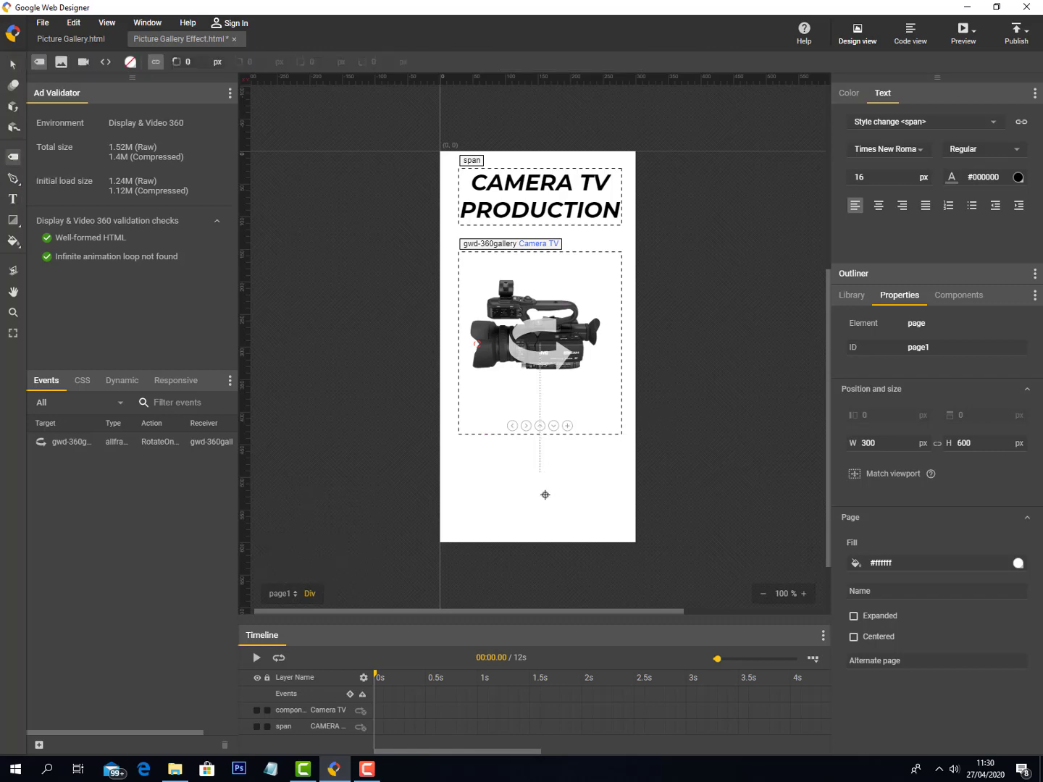
left_click_drag(575, 488, 619, 518)
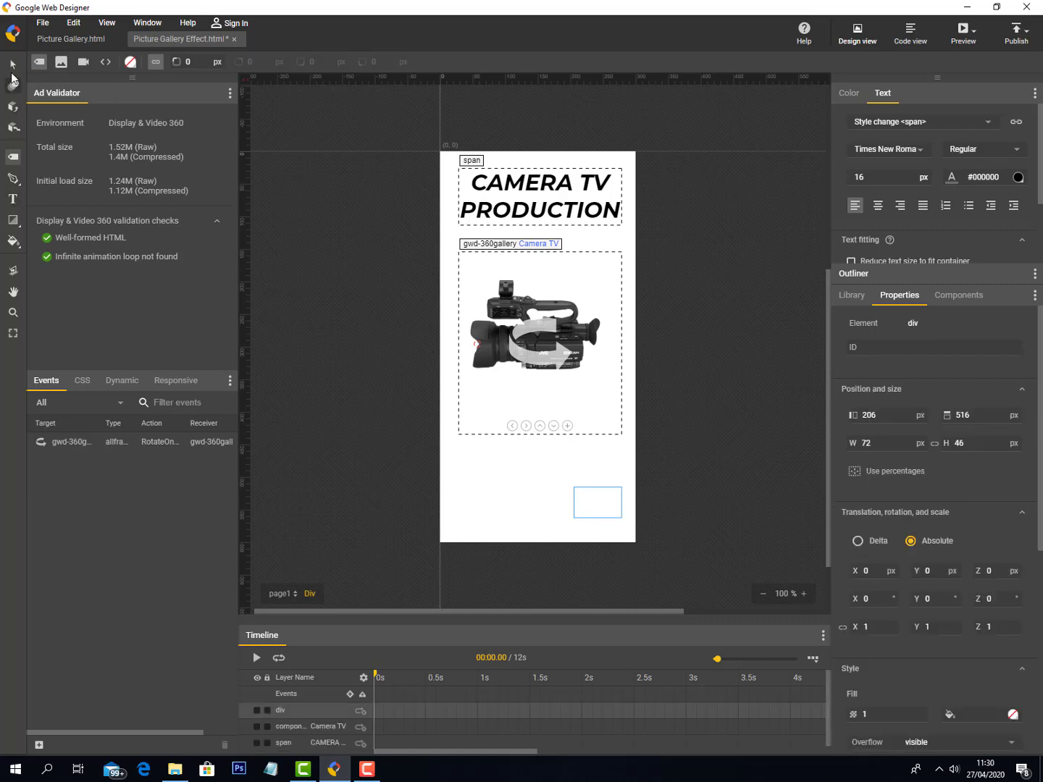
Step: Add a text box of about 72 x 44 px over the new div with the text NEXT
left_click(12, 199)
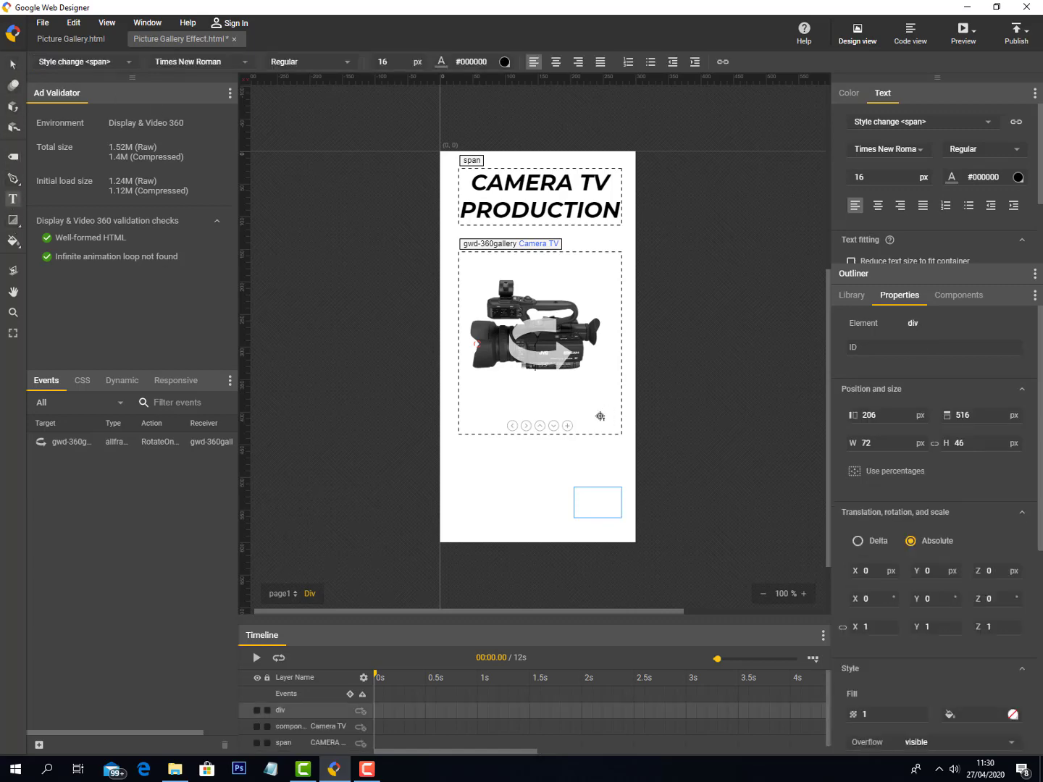
left_click_drag(575, 489, 620, 516)
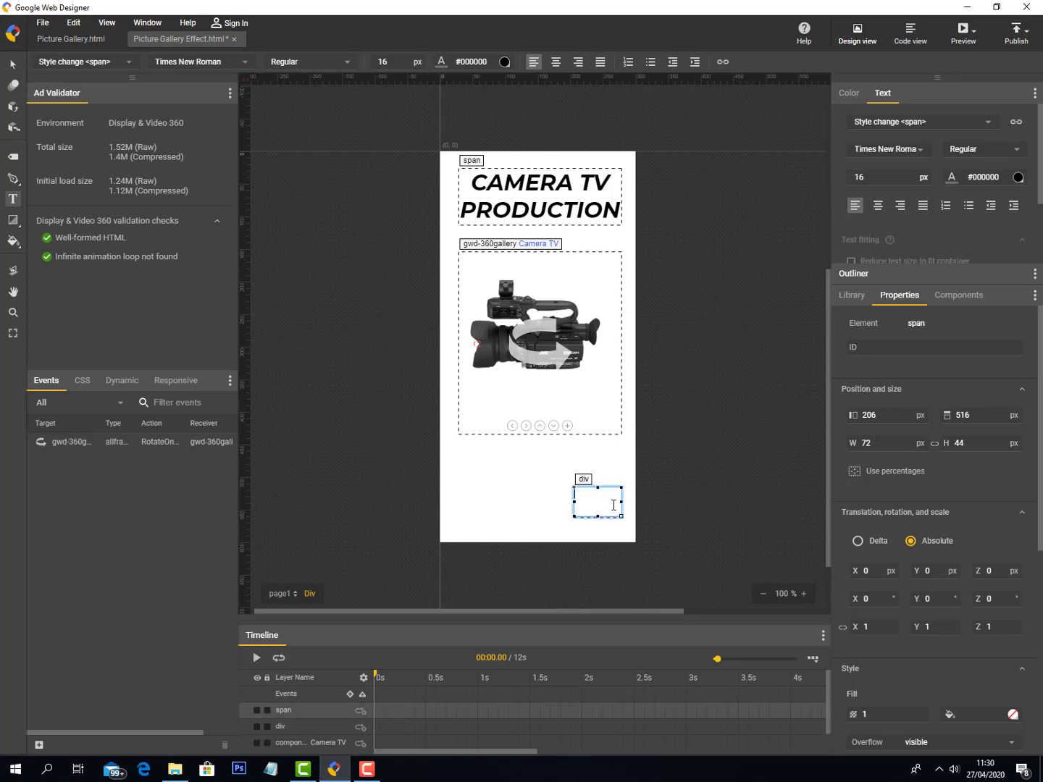
type("NEXT")
Step: Format the NEXT text at 25 px, centred and bold
left_click(872, 176)
scroll(871, 175, "up", 3)
scroll(873, 176, "up", 6)
scroll(877, 175, "down", 10)
left_click_drag(602, 494, 571, 496)
left_click(871, 175)
scroll(873, 176, "up", 10)
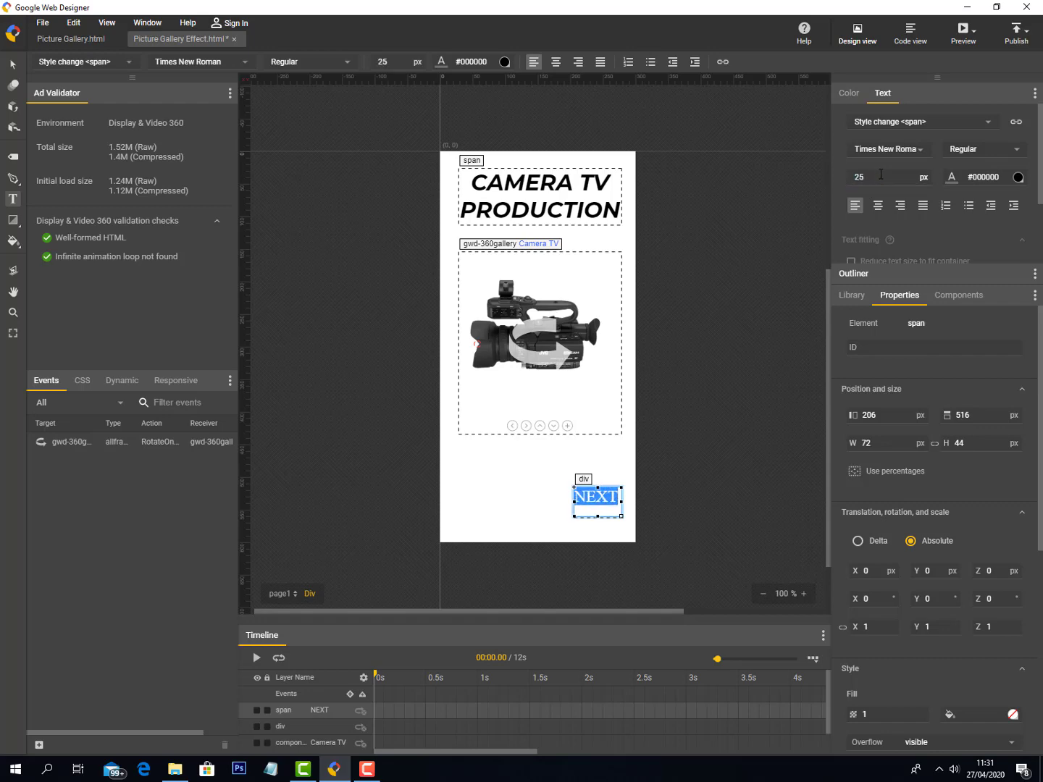
left_click(557, 62)
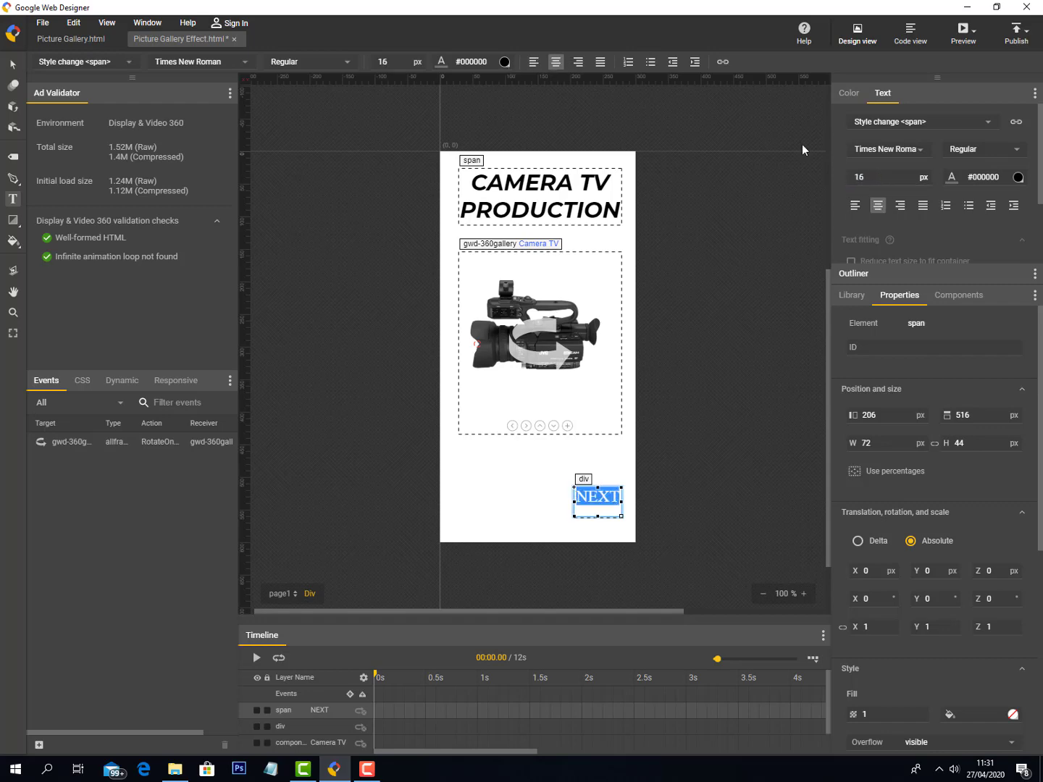
left_click(1013, 150)
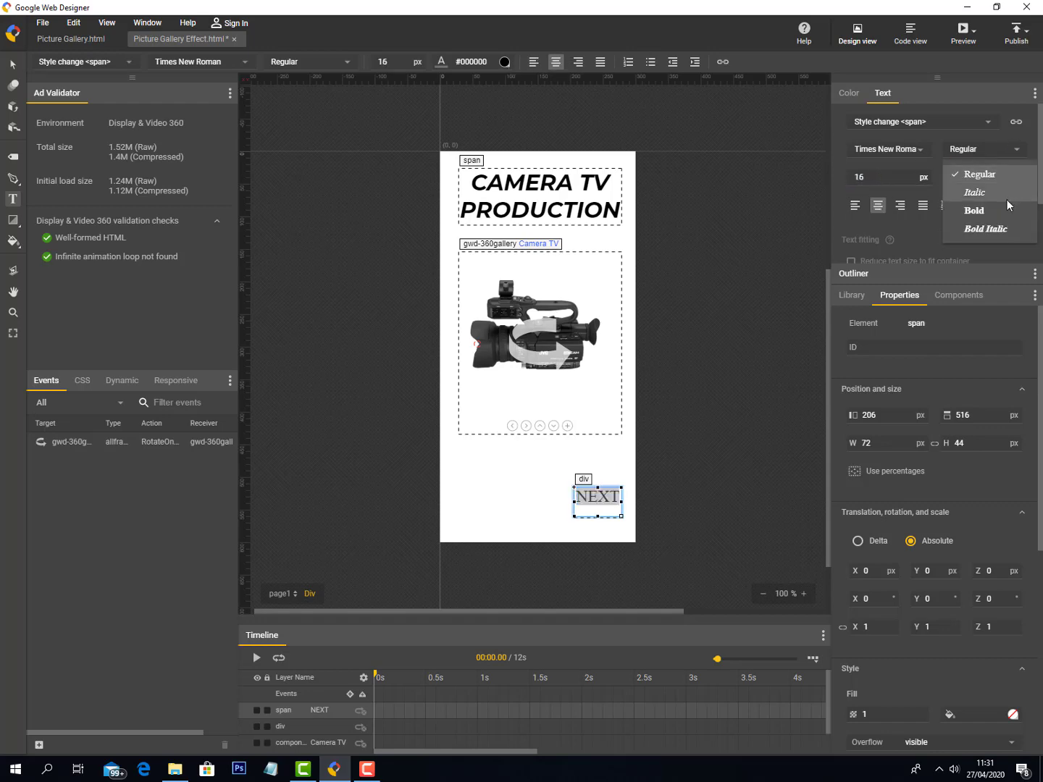
left_click(1003, 215)
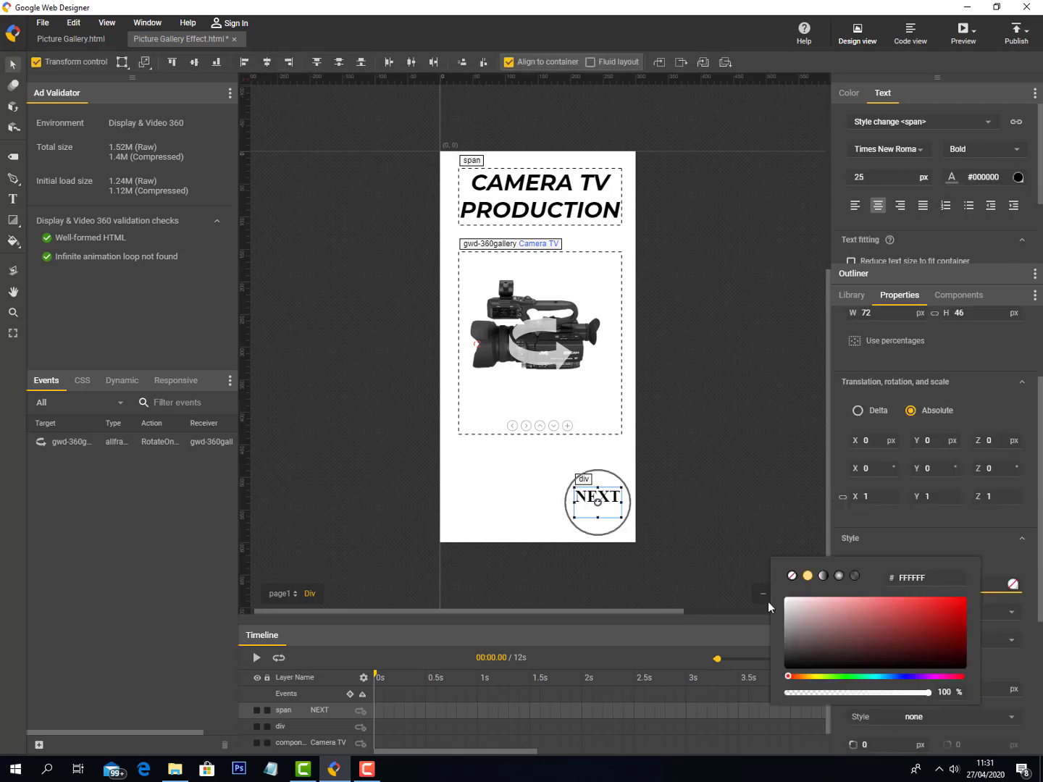
Step: Fill the NEXT text box with a very pale pink and select the box again
left_click(790, 602)
left_click(714, 371)
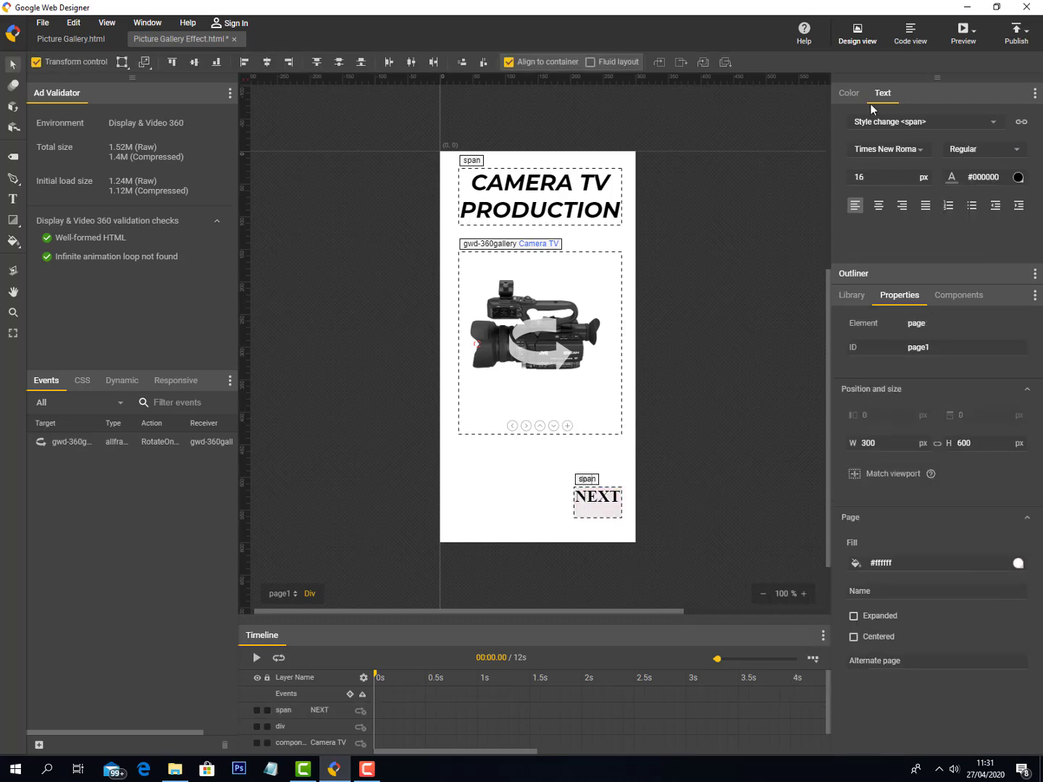
left_click(593, 508)
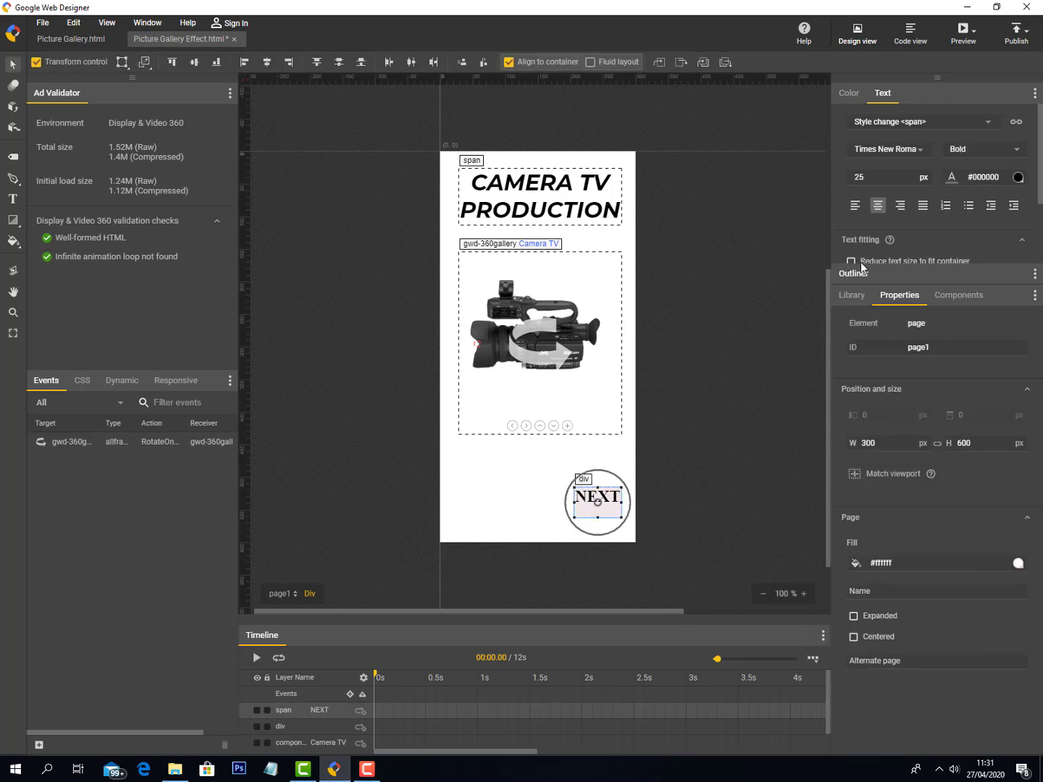
Step: Place a Tap Area component over the NEXT box and resize it to cover the box
left_click(960, 296)
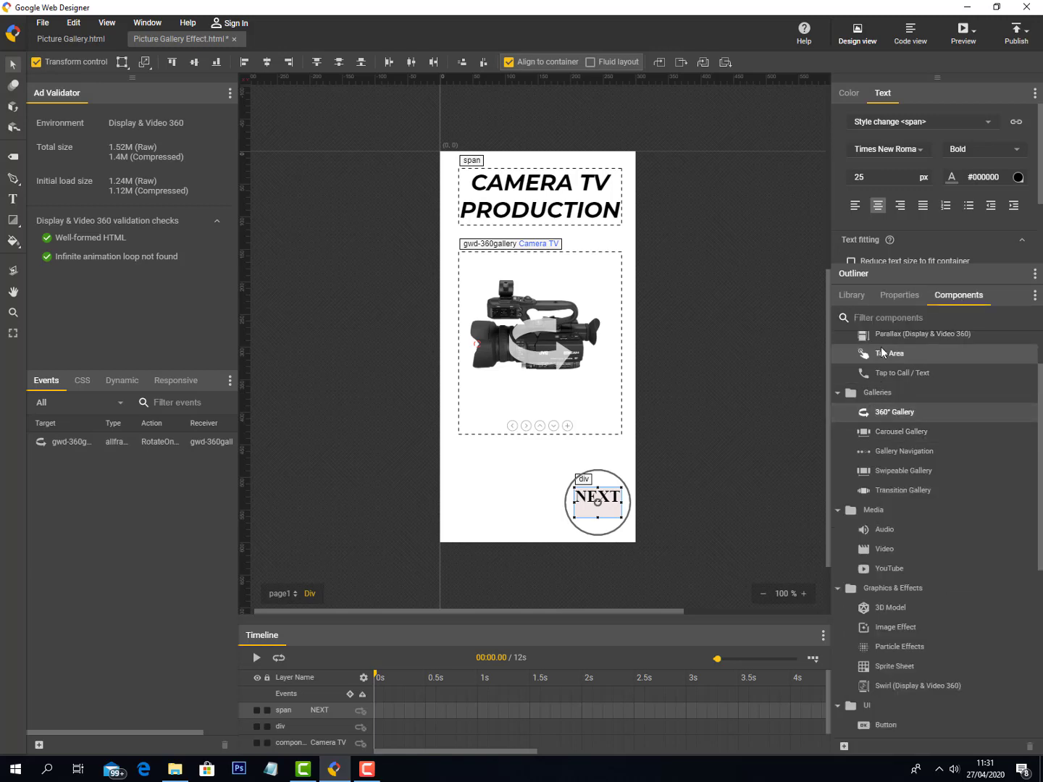
left_click_drag(881, 350, 577, 497)
left_click_drag(707, 580, 621, 518)
Step: Add an event to the NEXT tap area so that Touch/Click makes the pagedeck go to page2
right_click(612, 512)
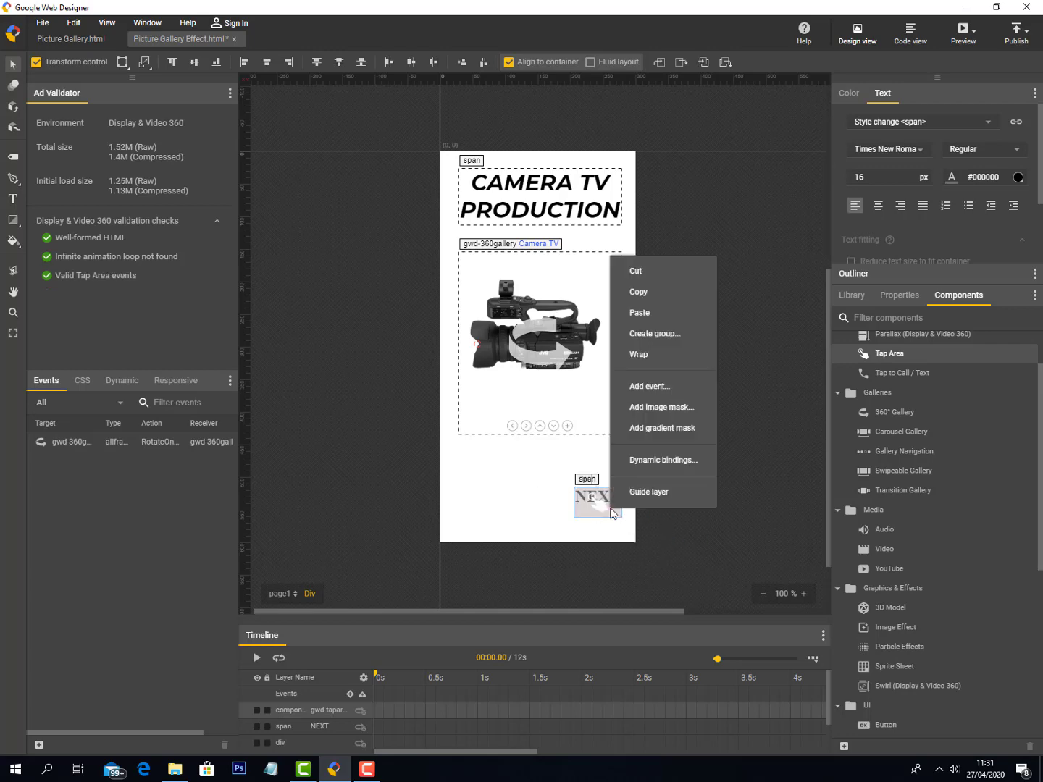
left_click(655, 388)
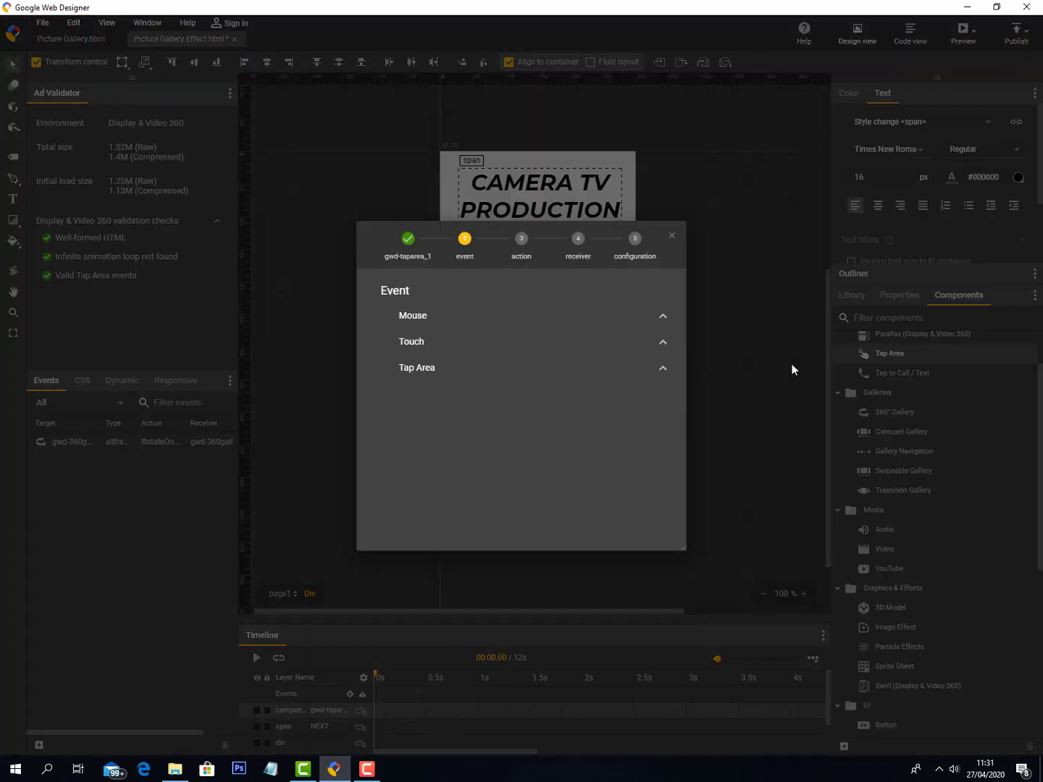
left_click(440, 366)
left_click(469, 393)
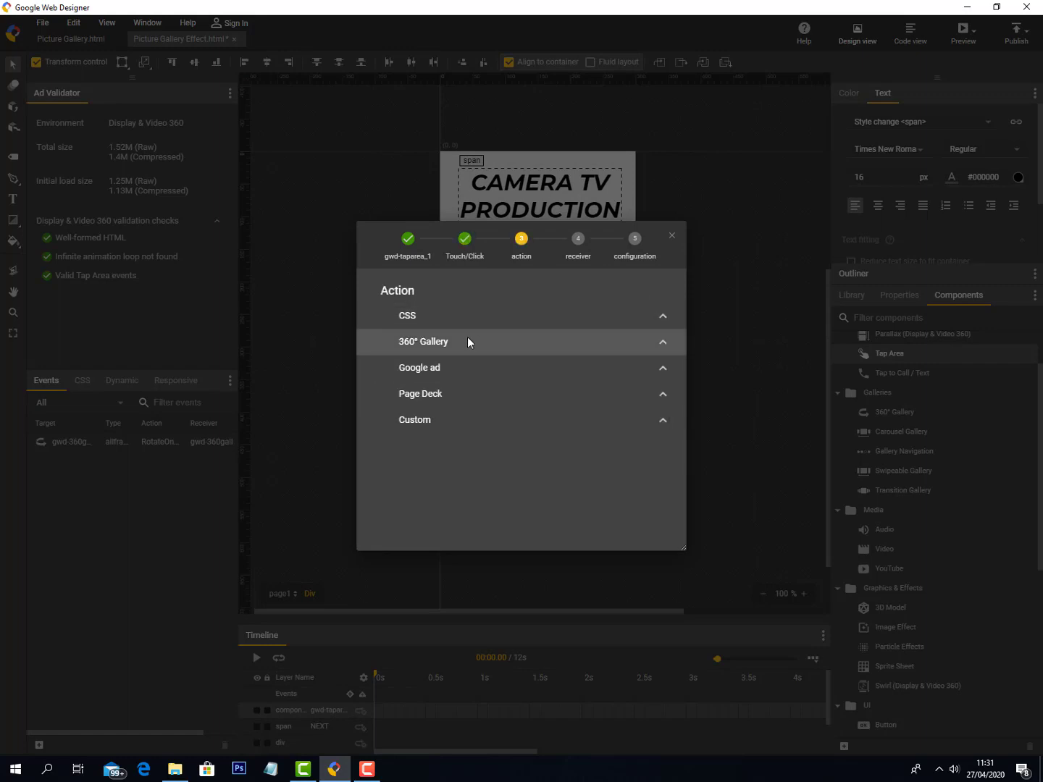
left_click(450, 392)
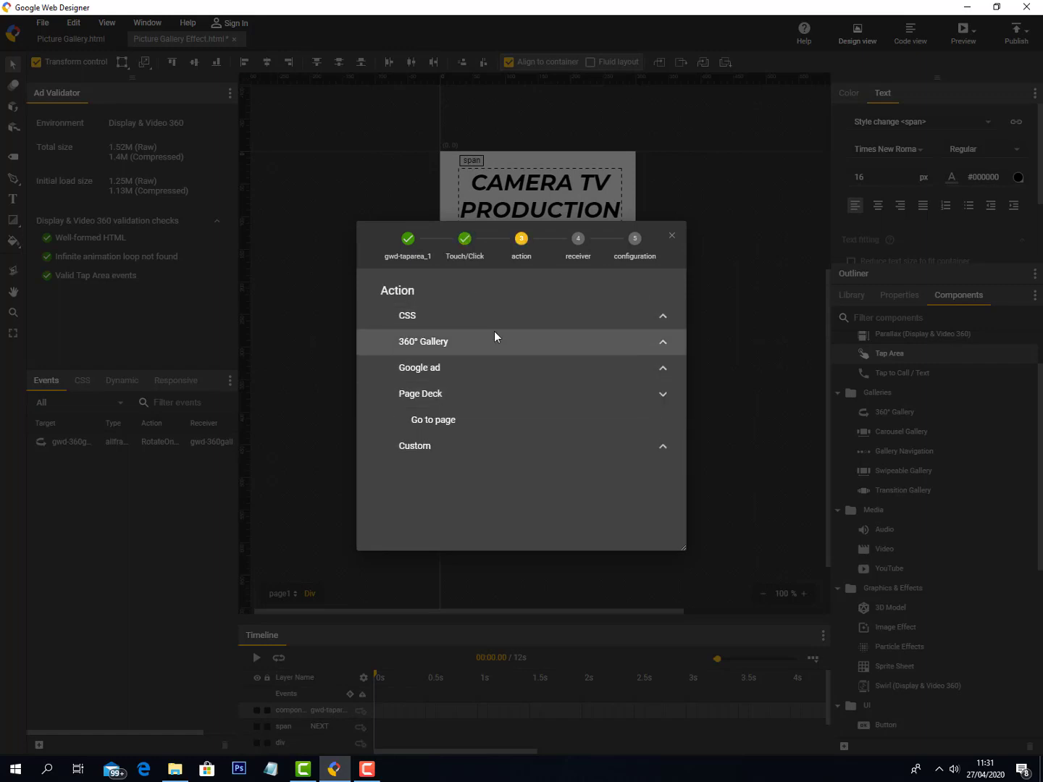
left_click(482, 418)
left_click(528, 316)
left_click(600, 323)
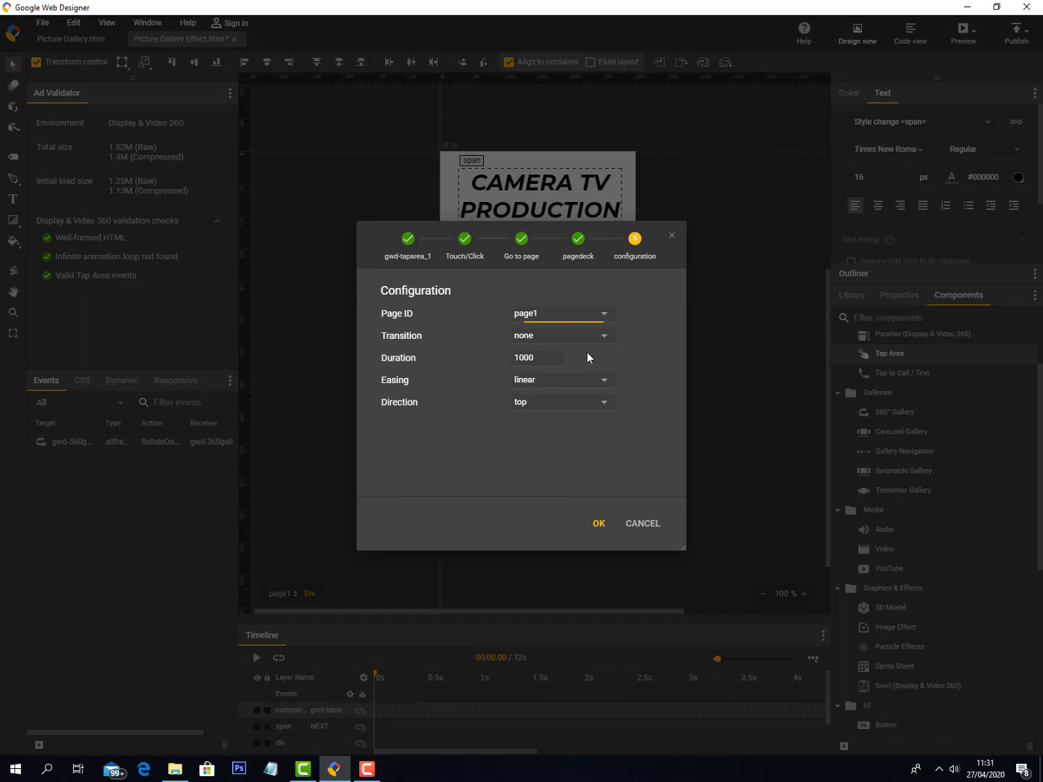
left_click(587, 355)
left_click(608, 521)
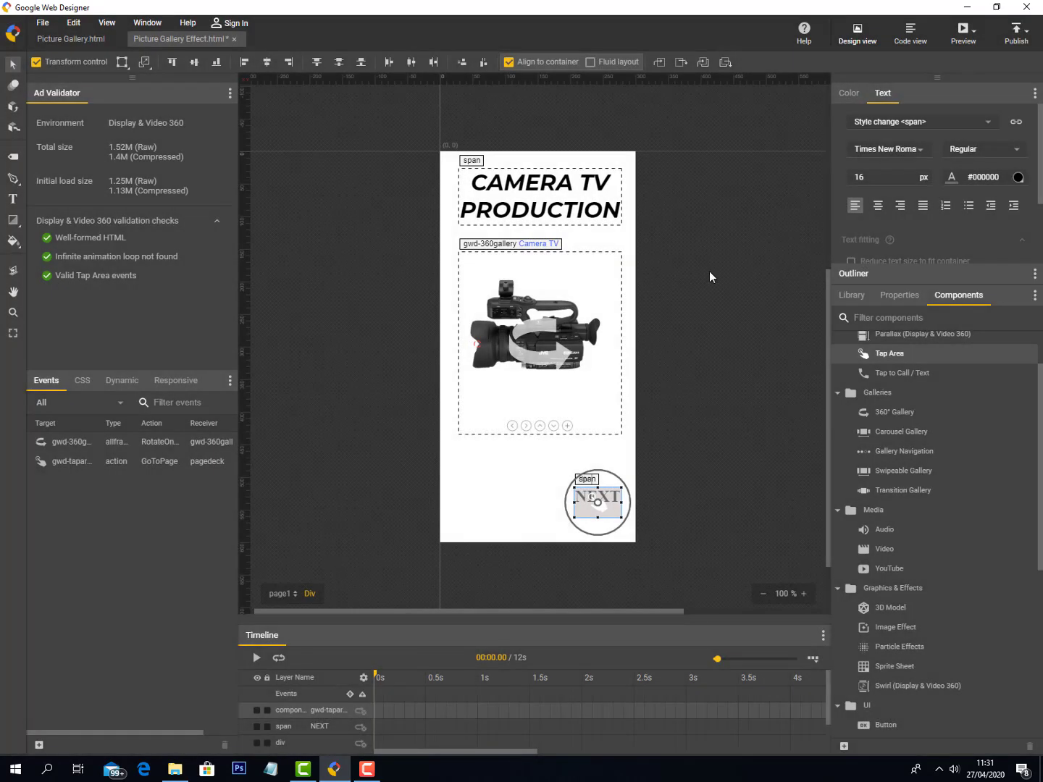
left_click(761, 207)
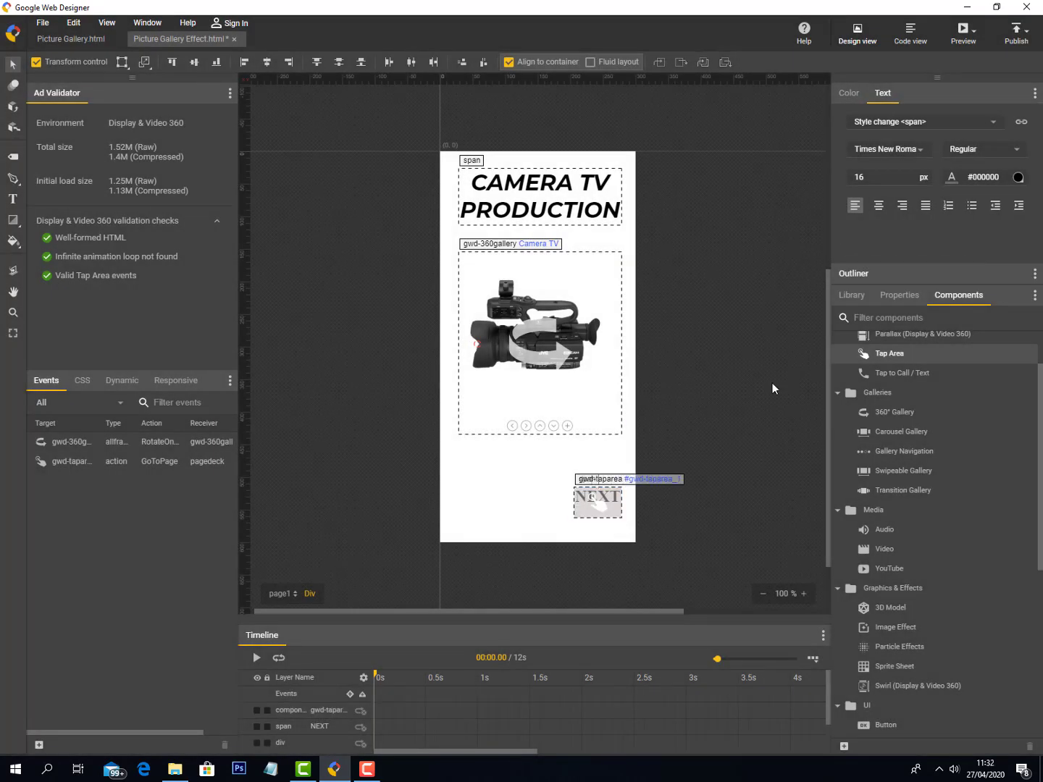
Step: Preview the banner in the browser, test the NEXT link and return to the design
left_click(963, 33)
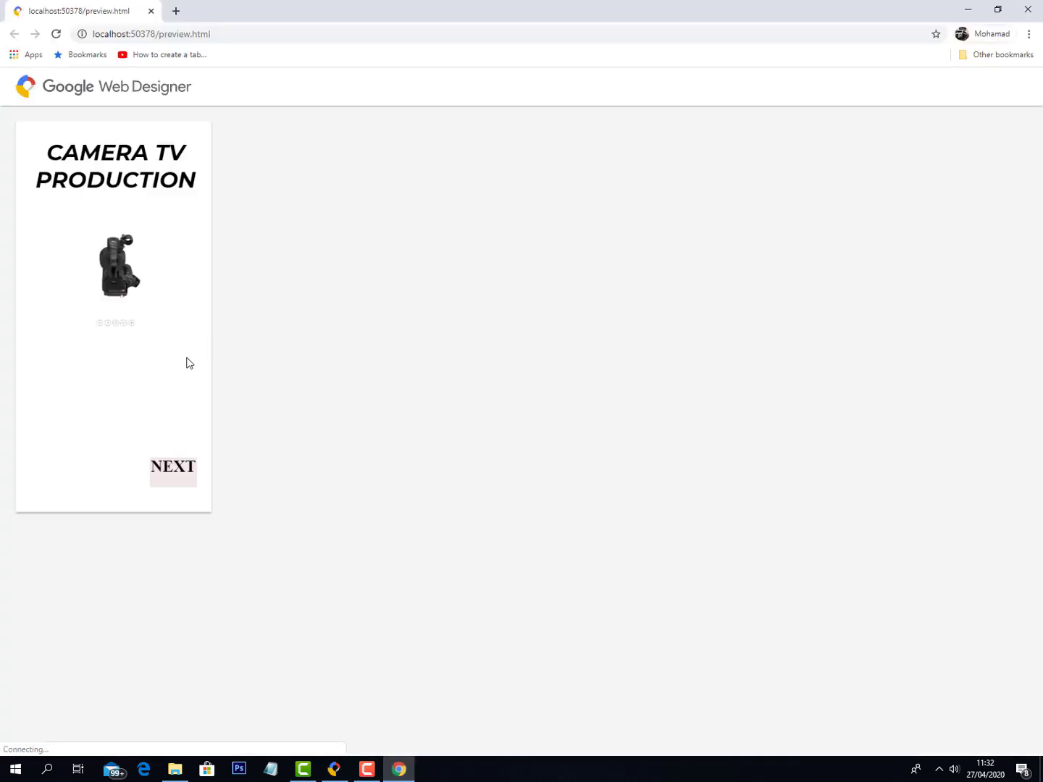
left_click(176, 476)
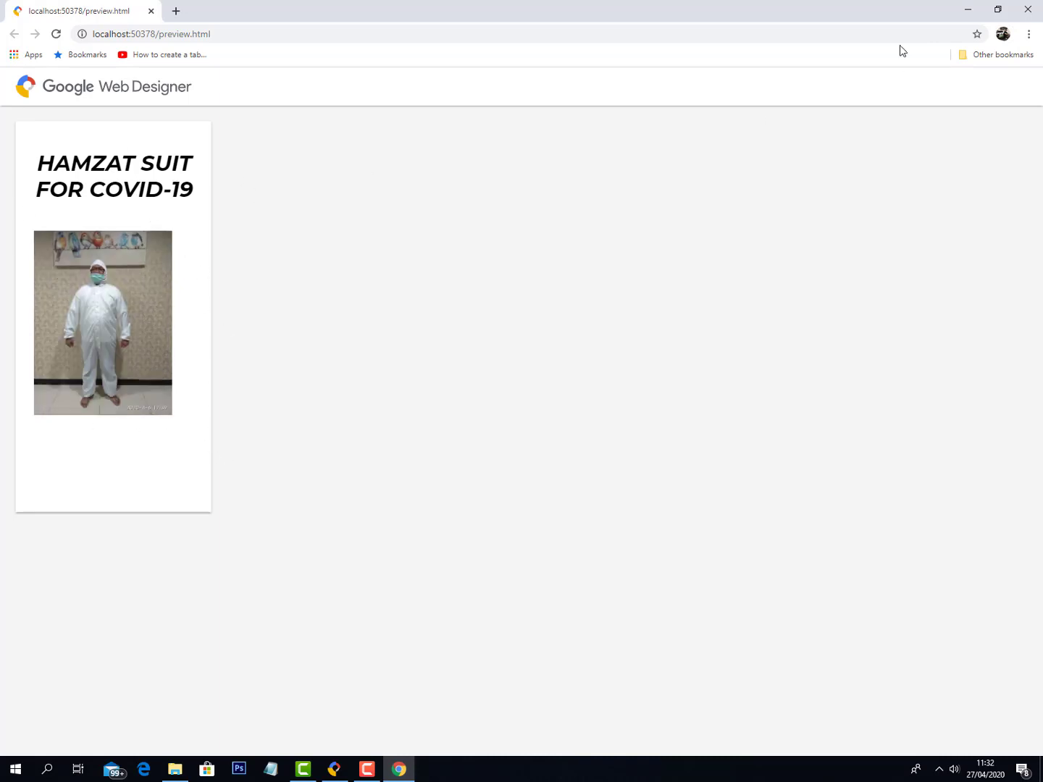
left_click(1027, 10)
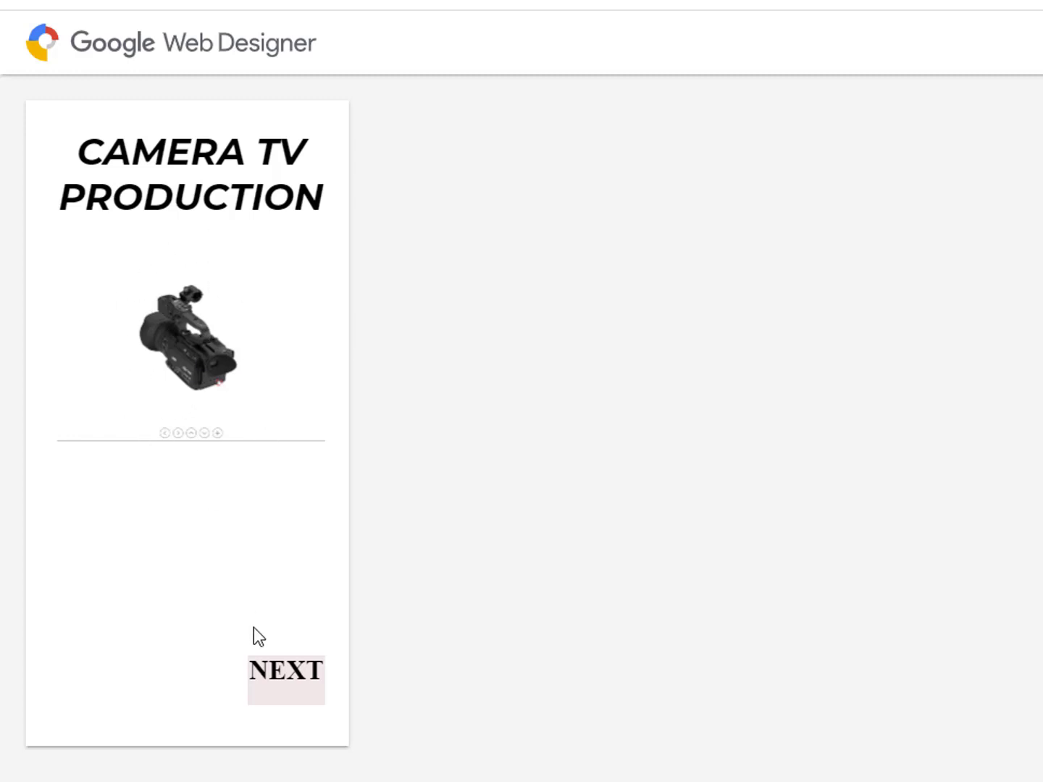
left_click(286, 681)
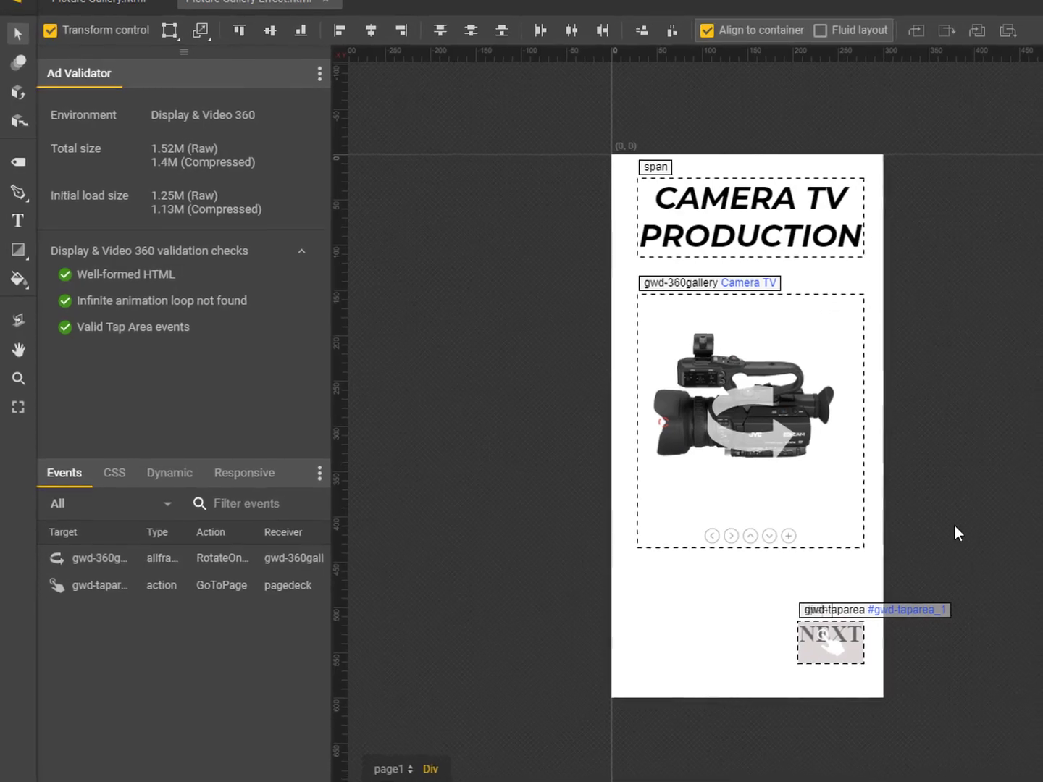
Step: Open page2 and resize its 360° Gallery to about 247 x 350 px, matching the heading's width
left_click(398, 770)
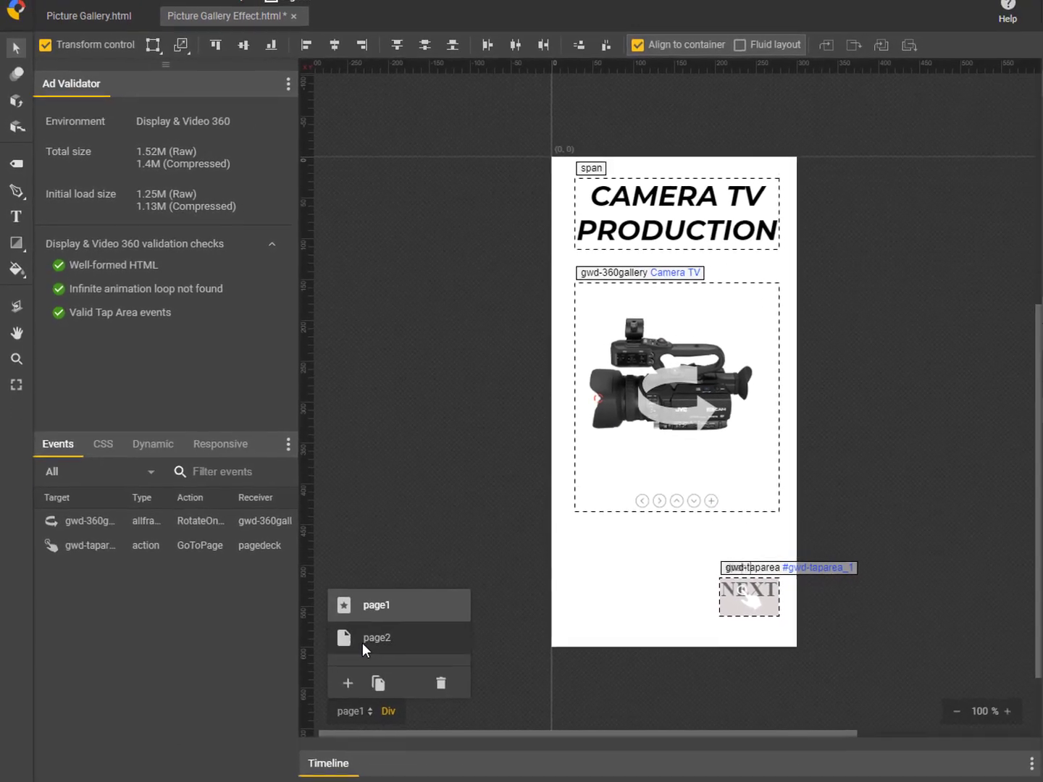
left_click(364, 636)
left_click(705, 459)
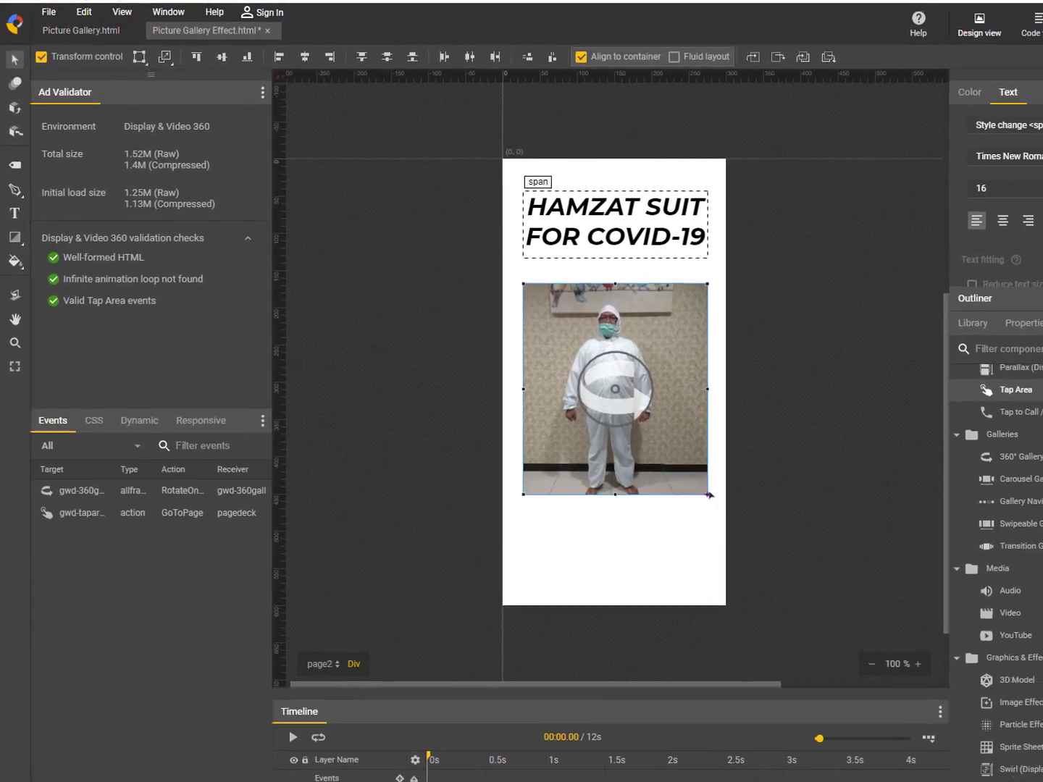
left_click_drag(709, 496, 630, 501)
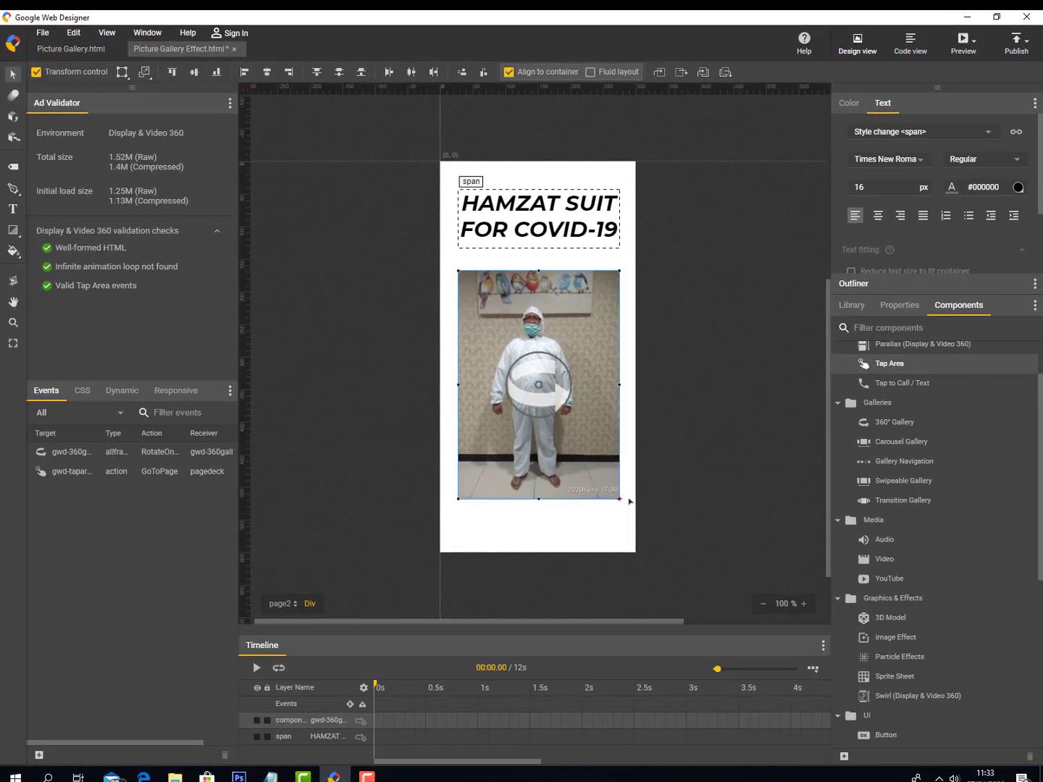
left_click_drag(619, 384, 619, 385)
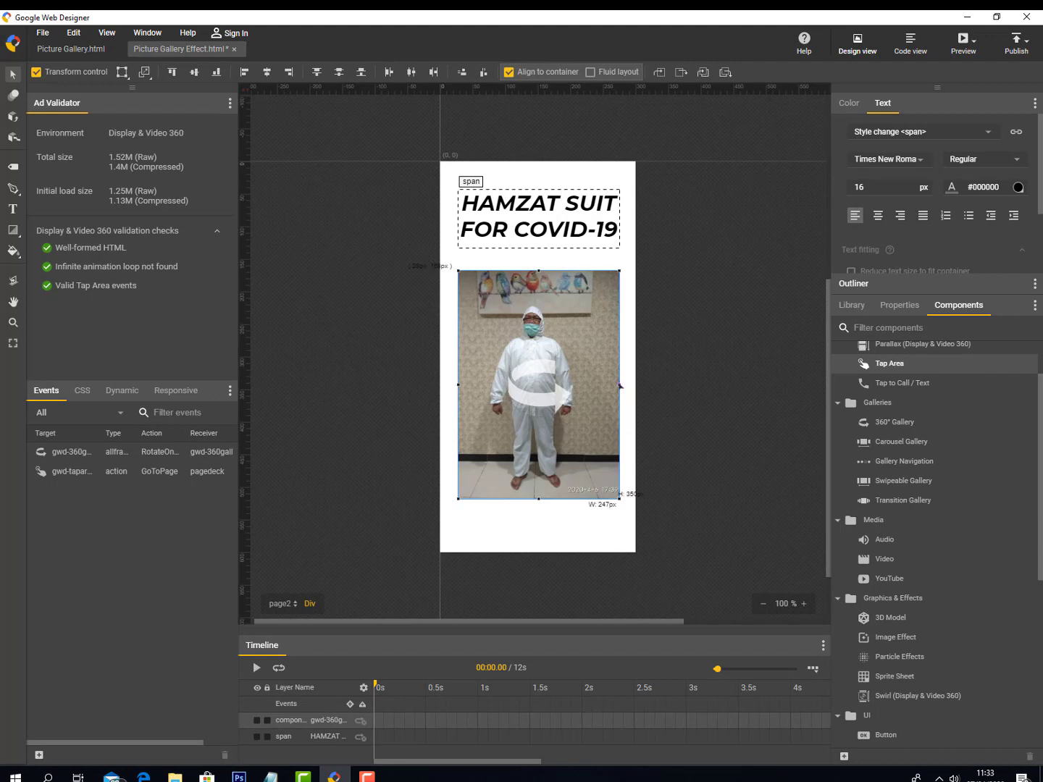
right_click(620, 383)
left_click(612, 377)
left_click_drag(621, 386, 620, 391)
left_click(591, 450)
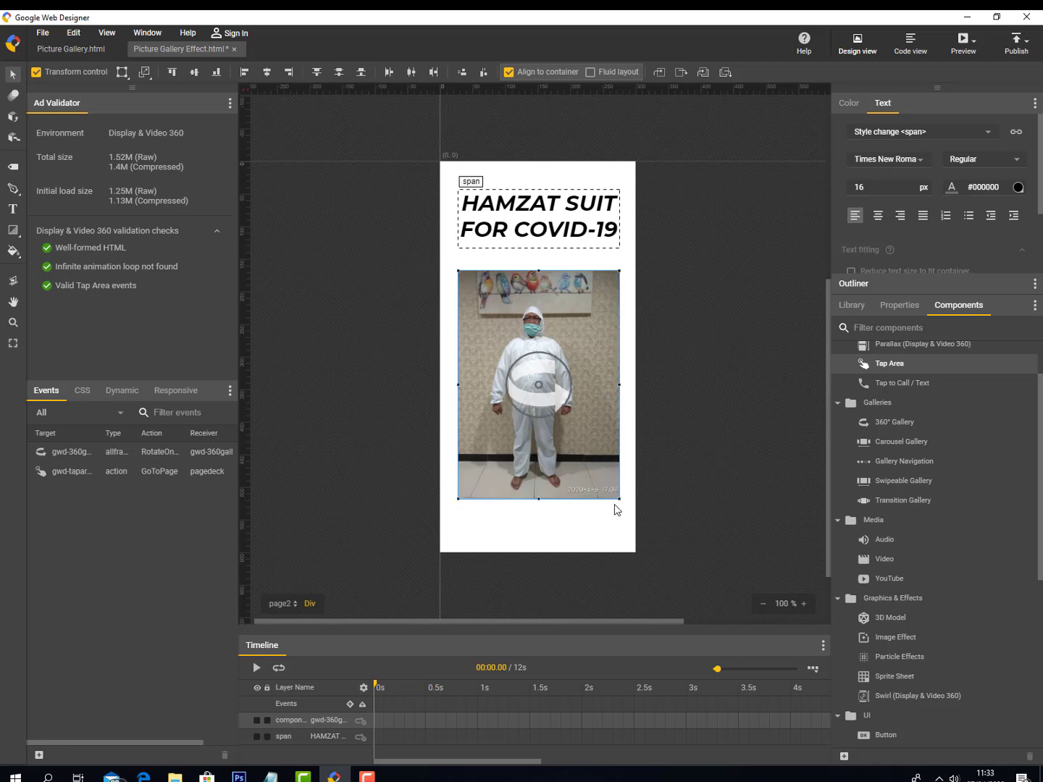
left_click_drag(621, 499, 630, 504)
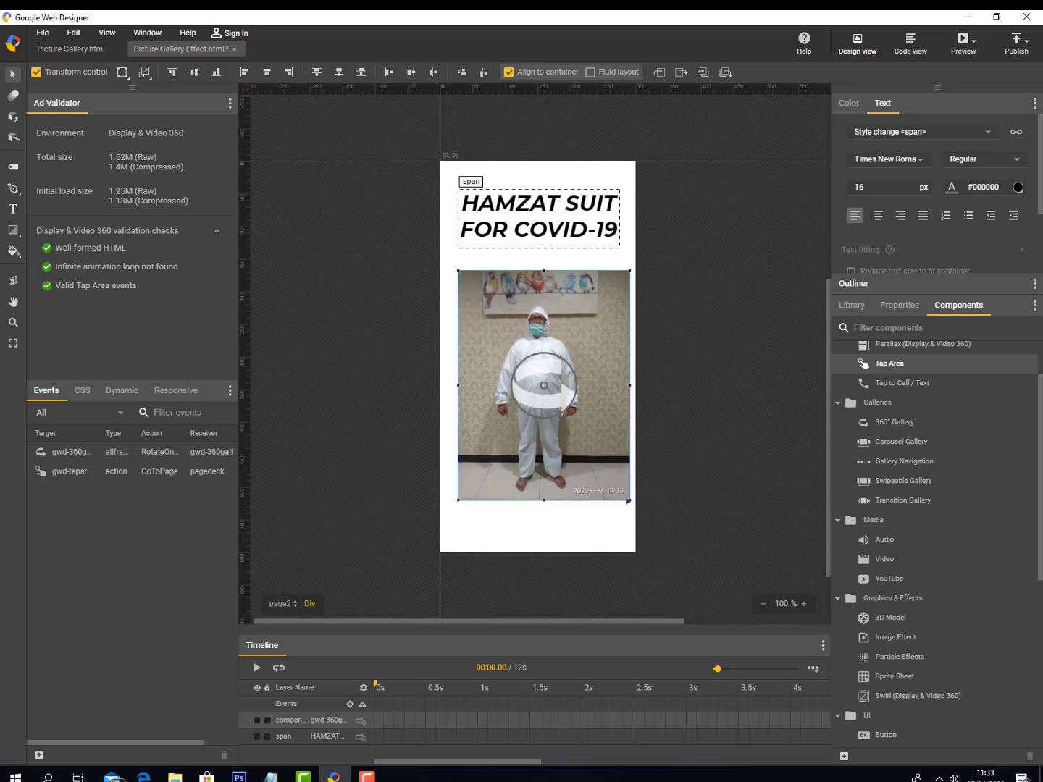
left_click_drag(628, 502, 628, 499)
left_click(661, 317)
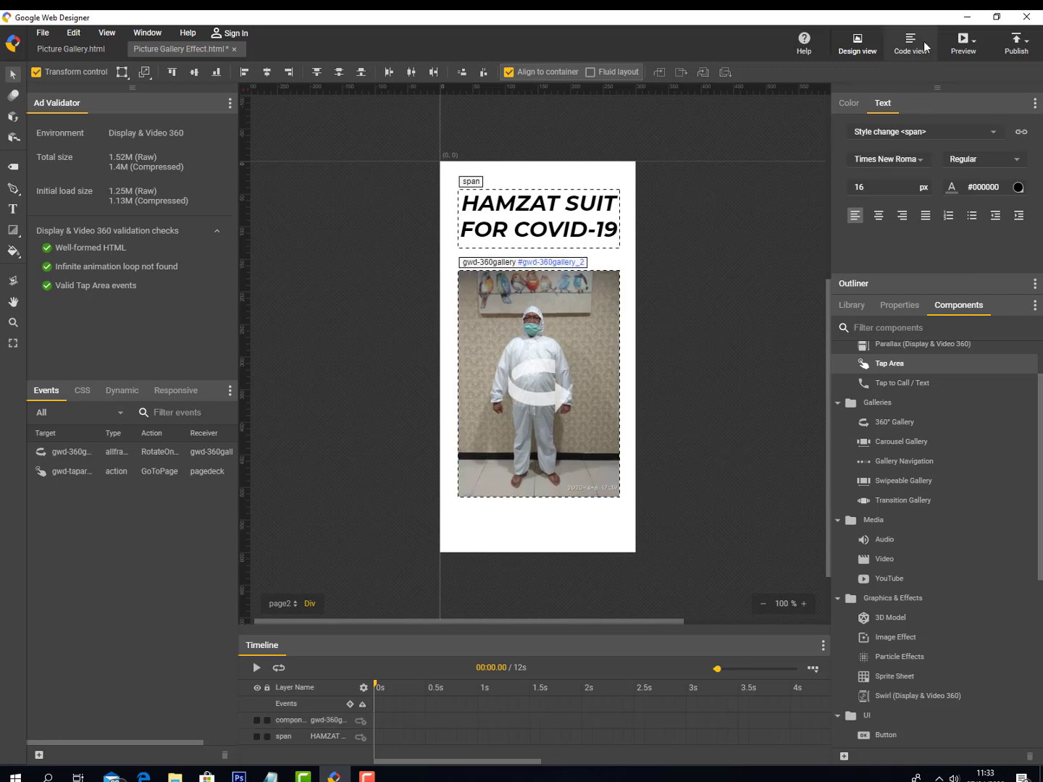
Step: Preview the banner again, follow NEXT to check the resized suit gallery and close the preview
left_click(973, 46)
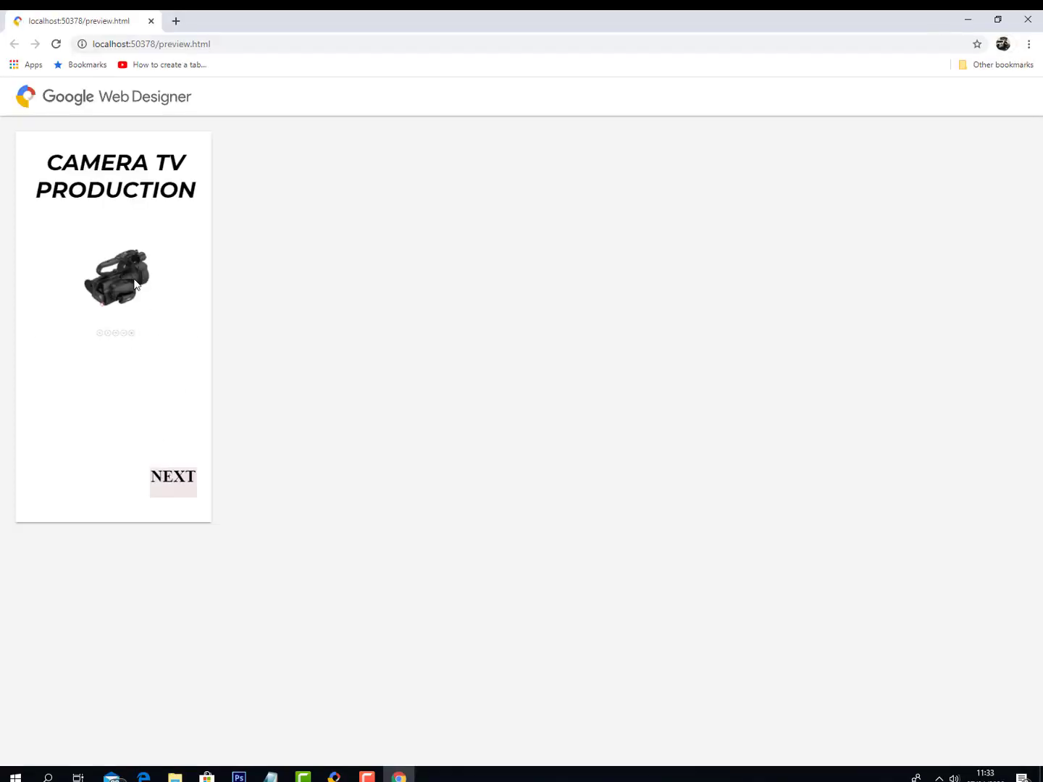
left_click(182, 495)
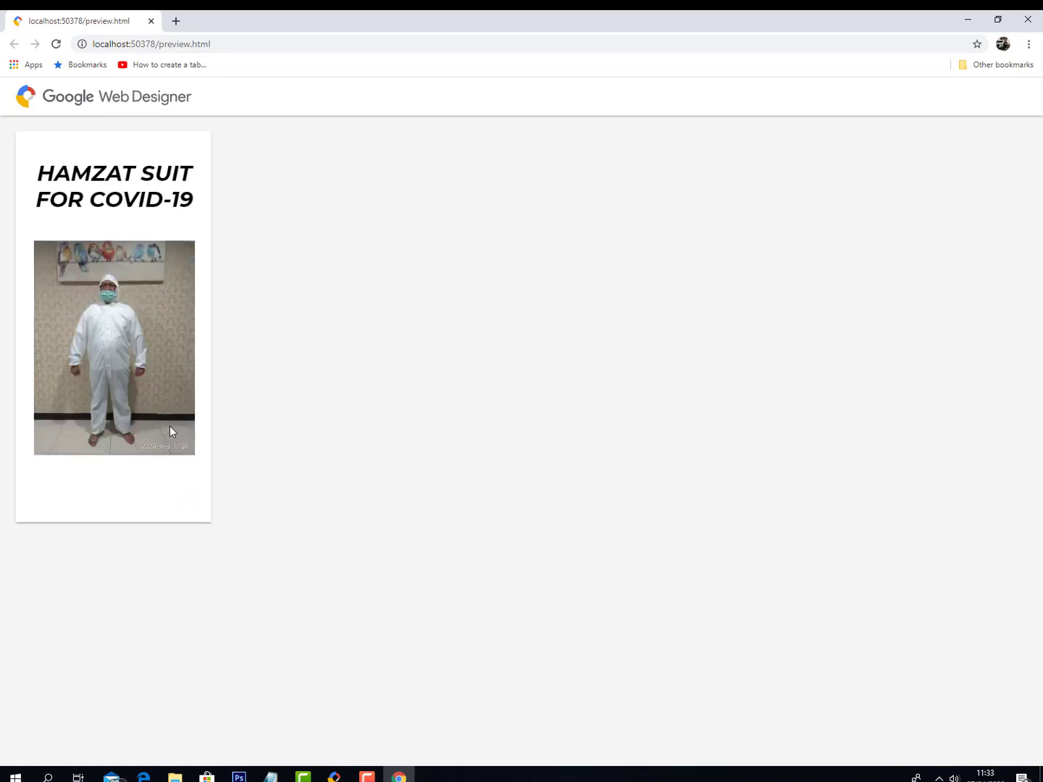
left_click(1028, 19)
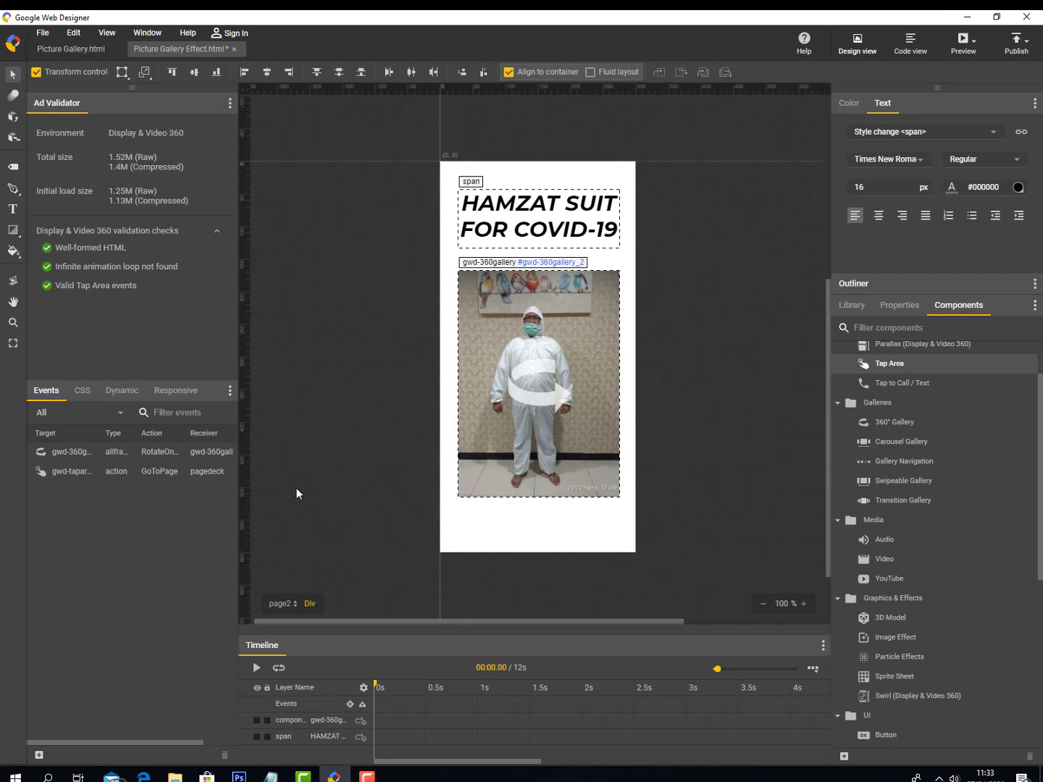
Step: Copy the NEXT text box from page1 and paste it onto page2
left_click(281, 603)
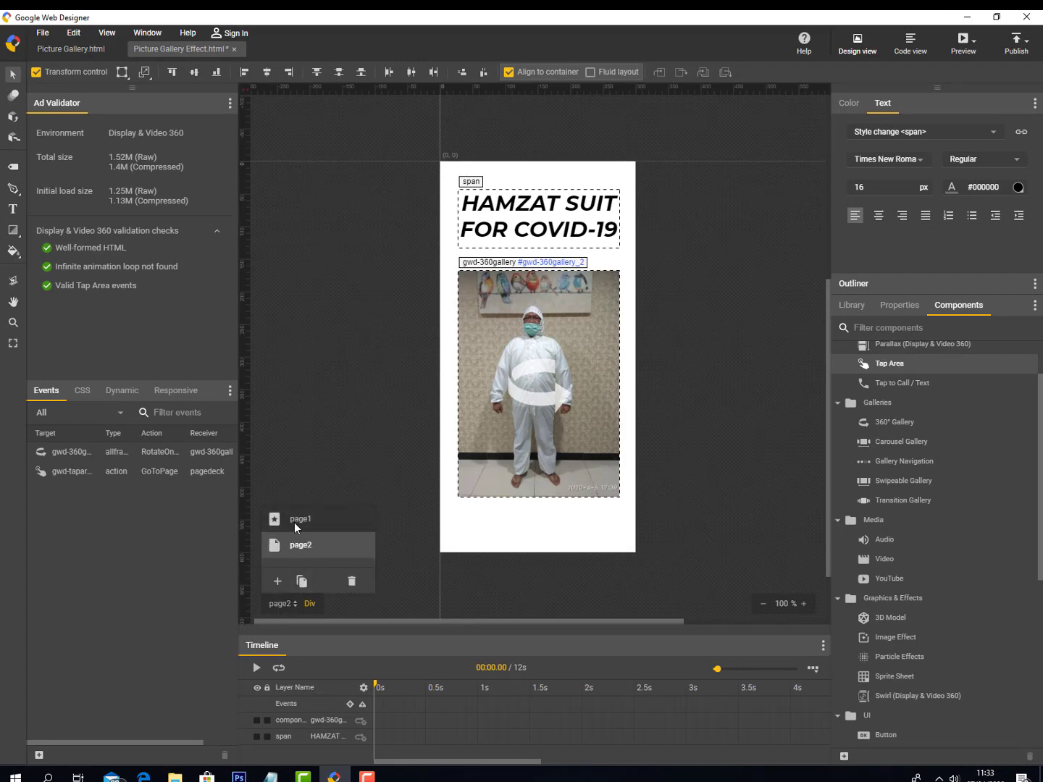
left_click(296, 520)
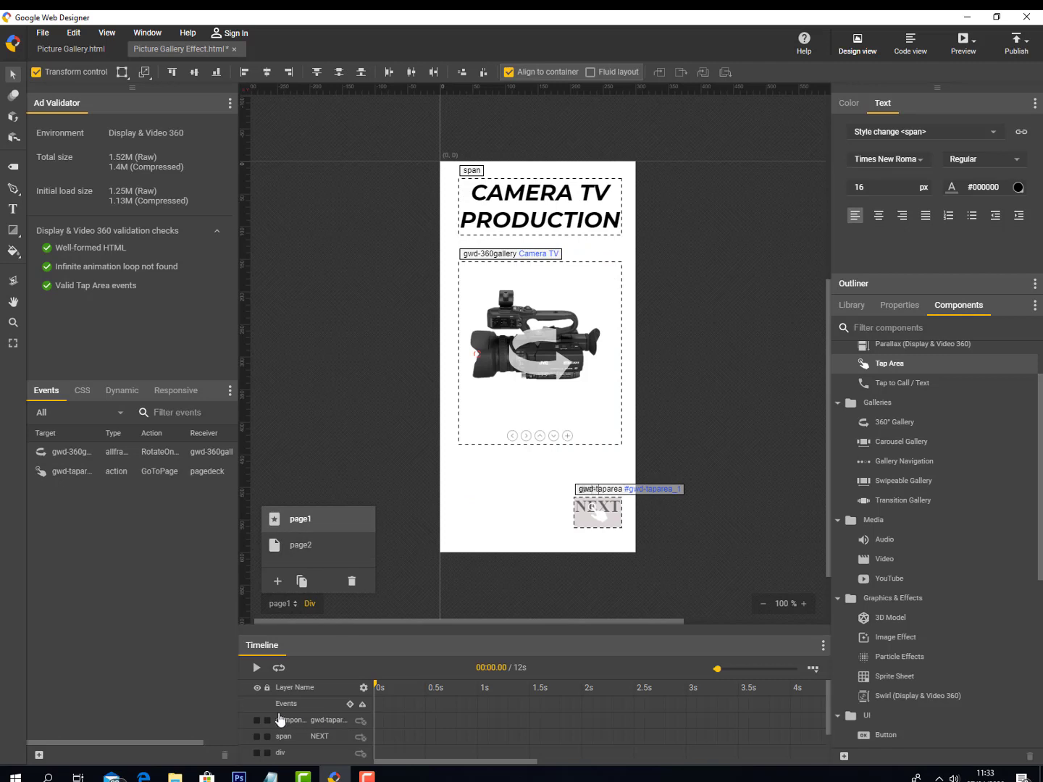
left_click(298, 737)
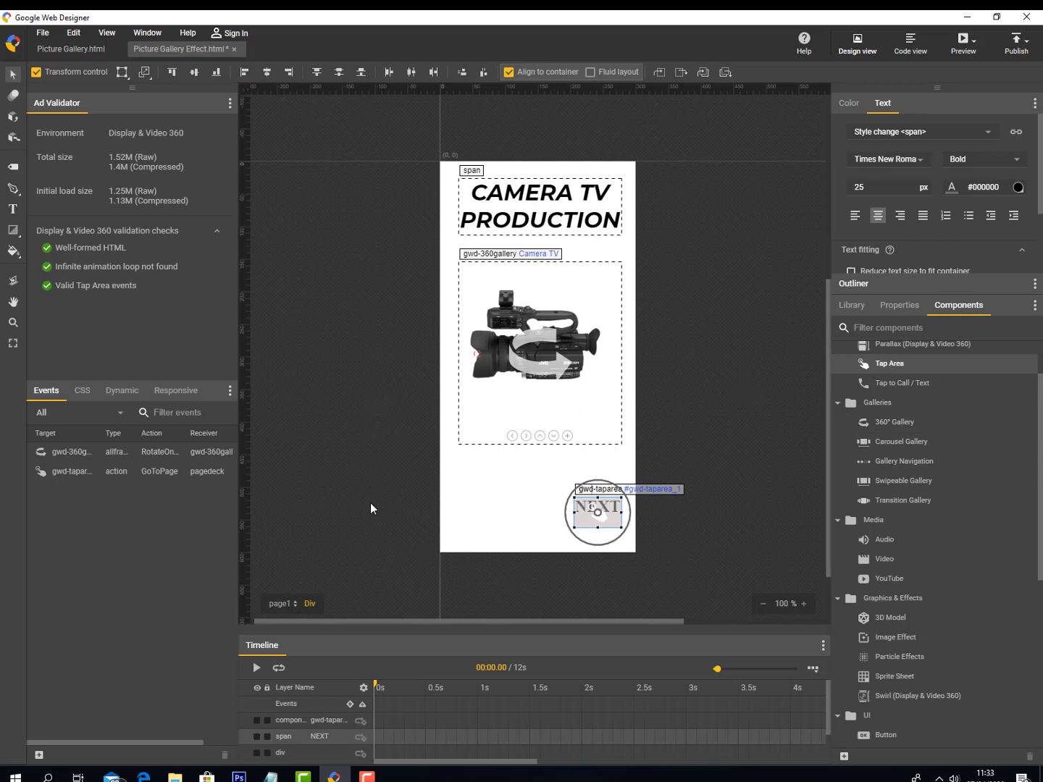
left_click(298, 605)
left_click(296, 548)
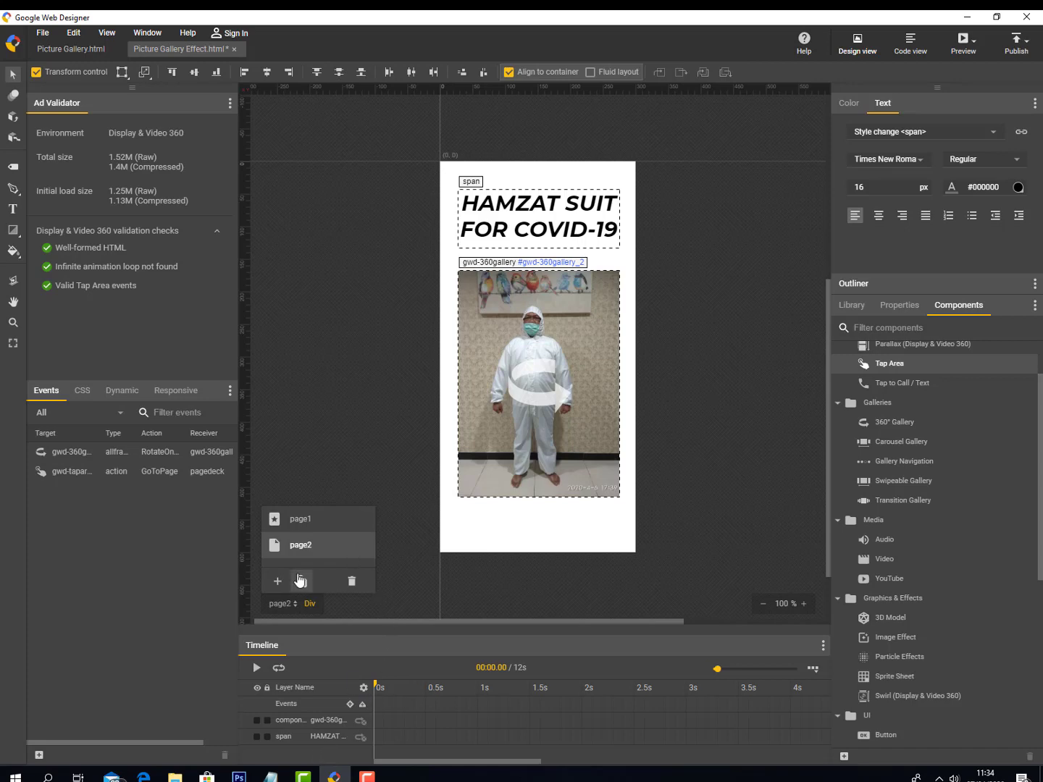
left_click(299, 518)
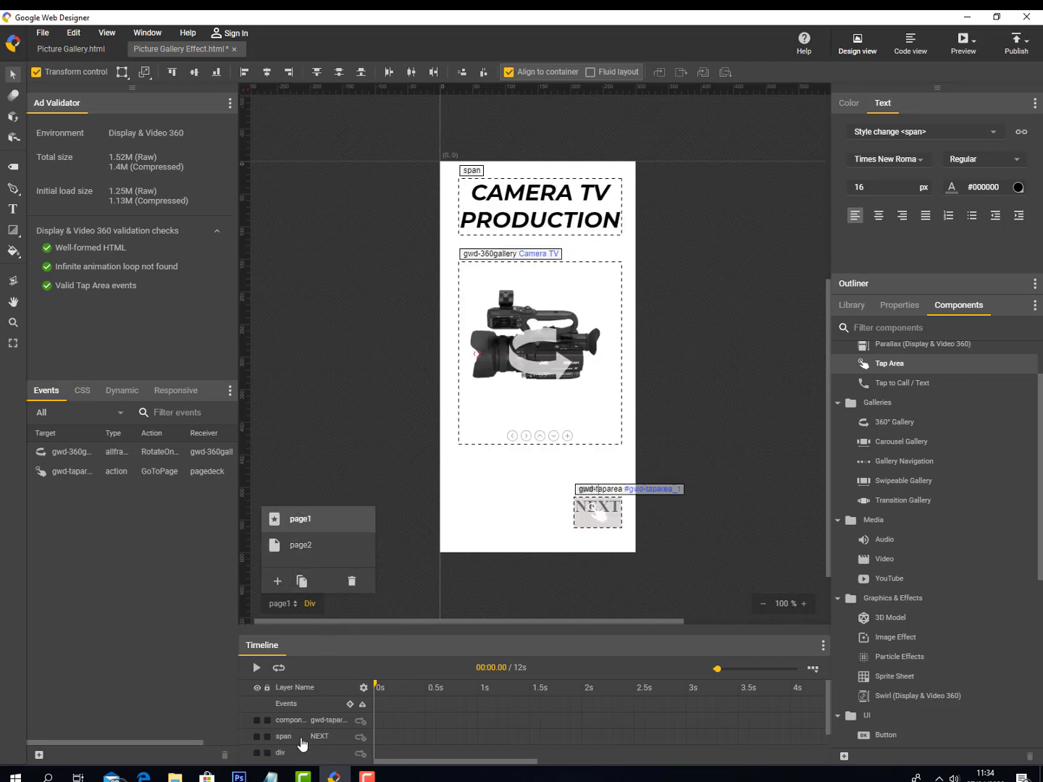
left_click(305, 736)
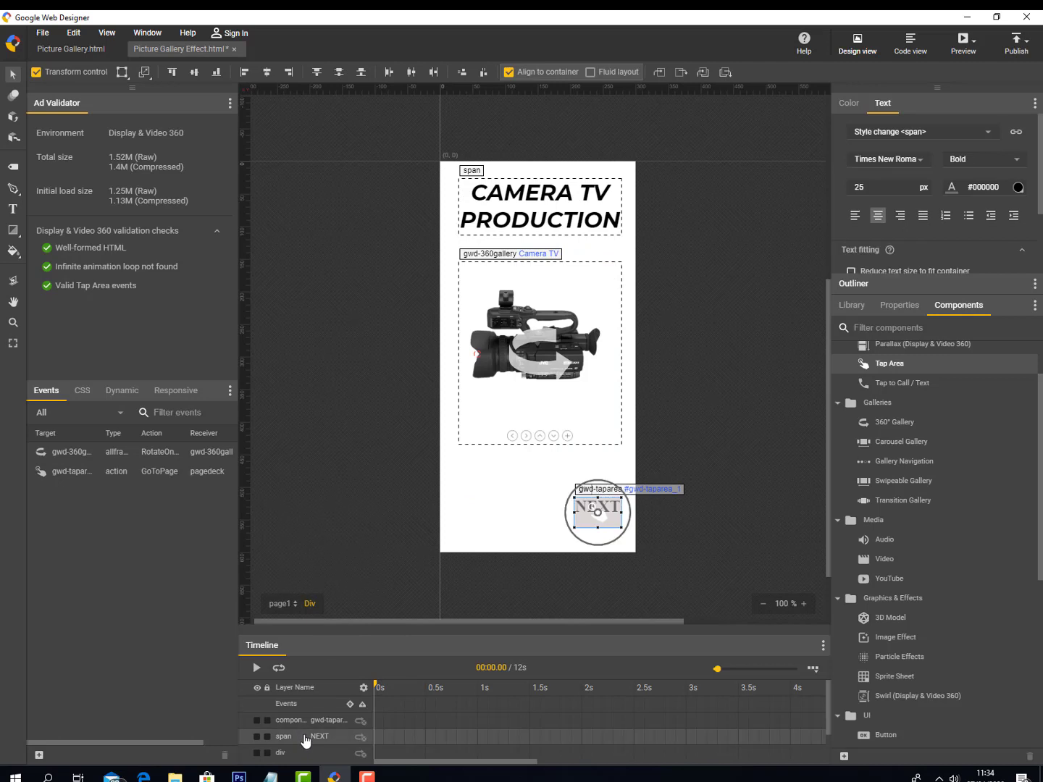
left_click(279, 602)
left_click(312, 544)
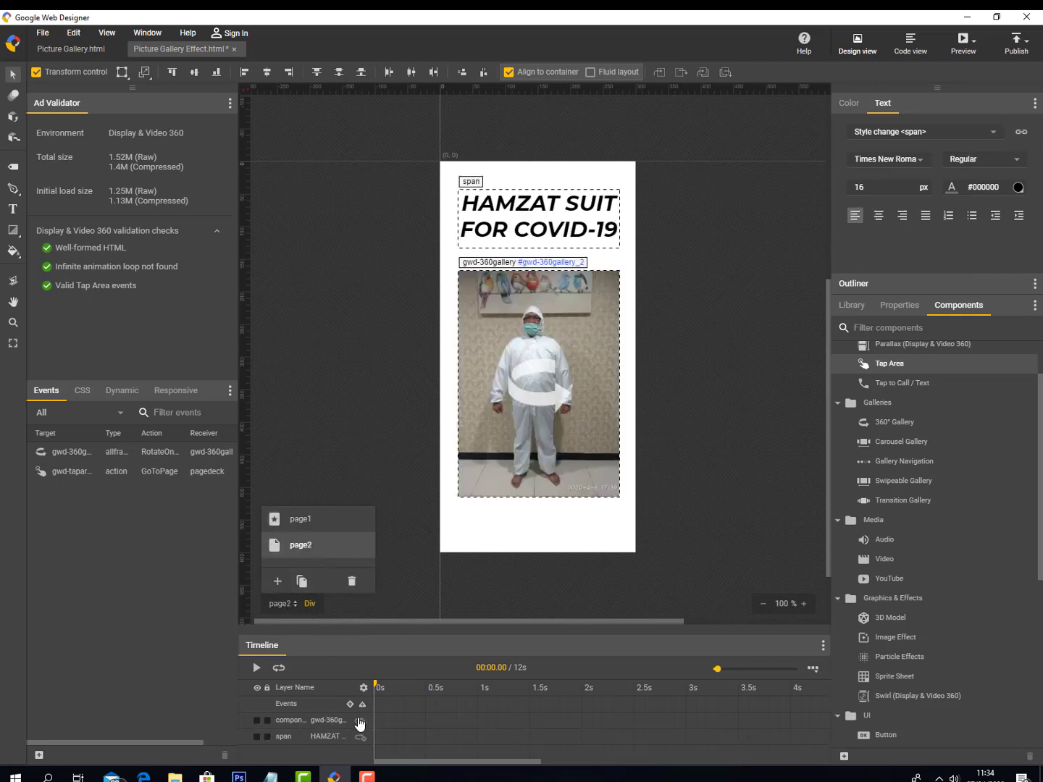
left_click(319, 750)
key("ctrl+v")
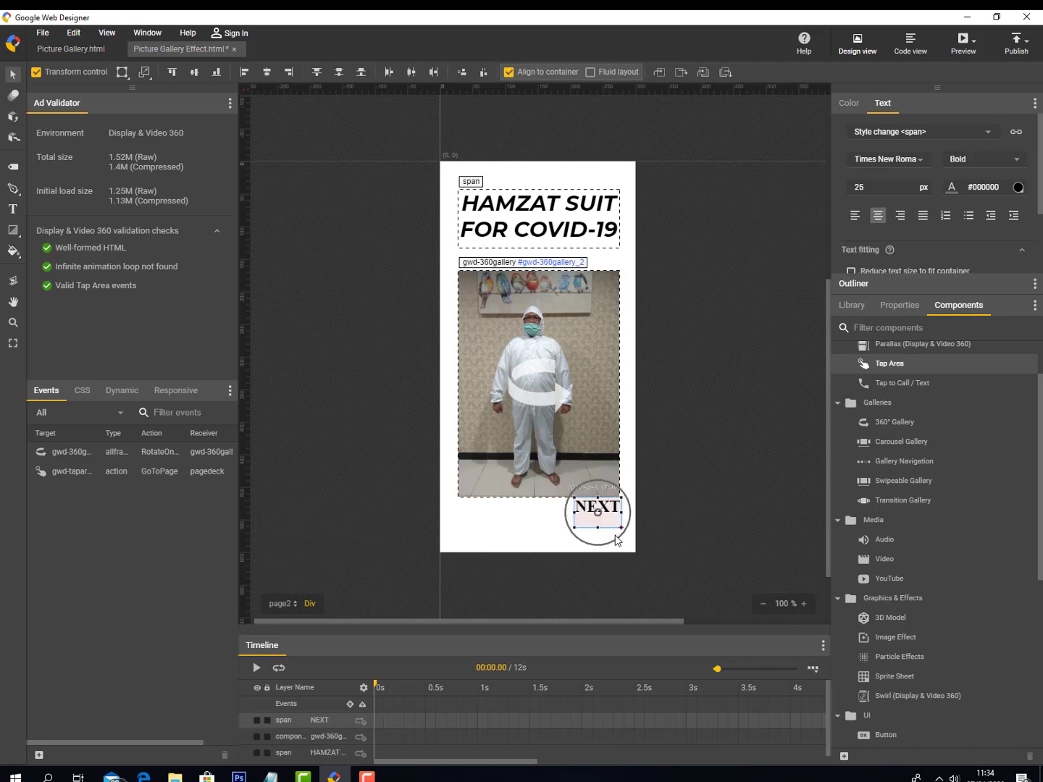
Step: Move the pasted NEXT box on page2 down about 18 px, clear of the gallery
key("Down")
key("Down")
key("Down")
key("Down")
key("Down")
key("Down")
key("Down")
key("Down")
key("Down")
key("Down")
key("Down")
key("Down")
key("Down")
key("Down")
key("Down")
key("Down")
key("Down")
key("Down")
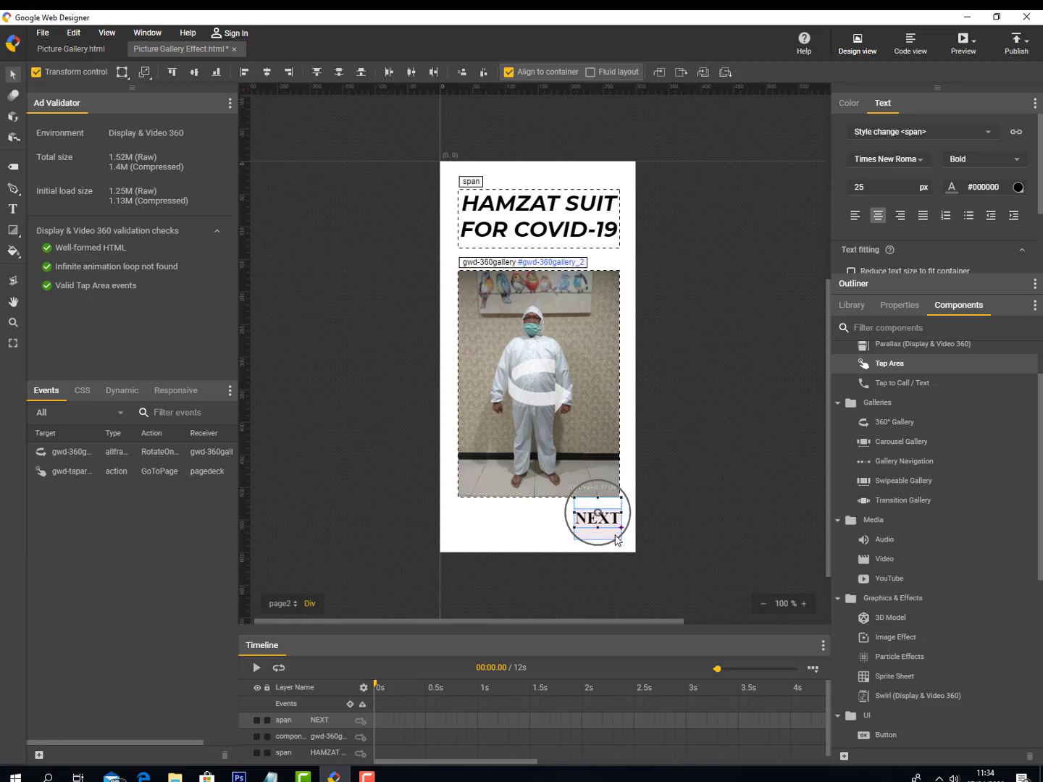
left_click(672, 485)
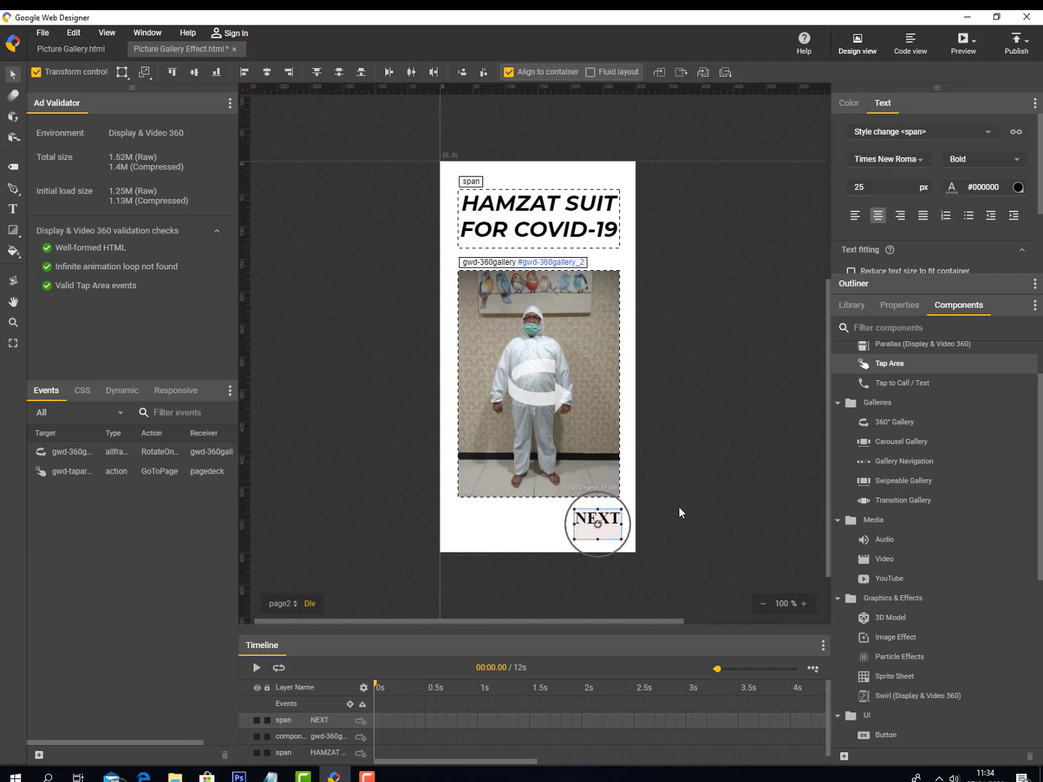
Step: Place a Tap Area component over page2's NEXT box and resize it to cover the box
left_click(866, 305)
left_click(905, 301)
left_click(962, 305)
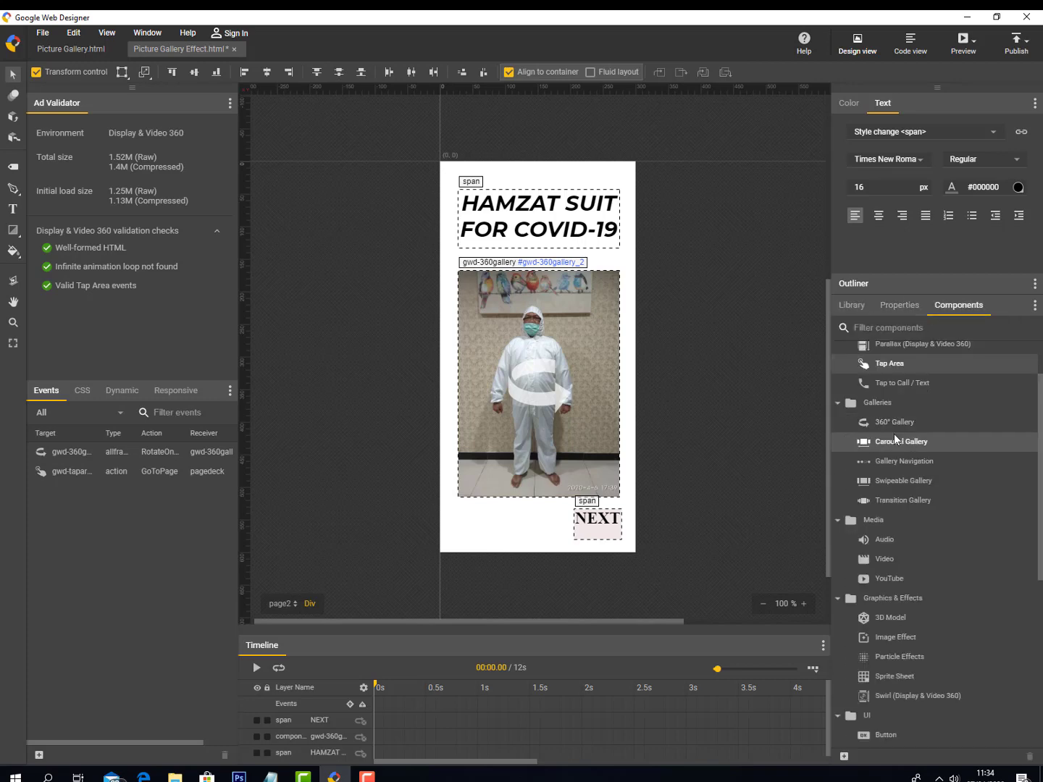
left_click_drag(882, 362, 577, 517)
left_click_drag(701, 601, 621, 544)
right_click(607, 531)
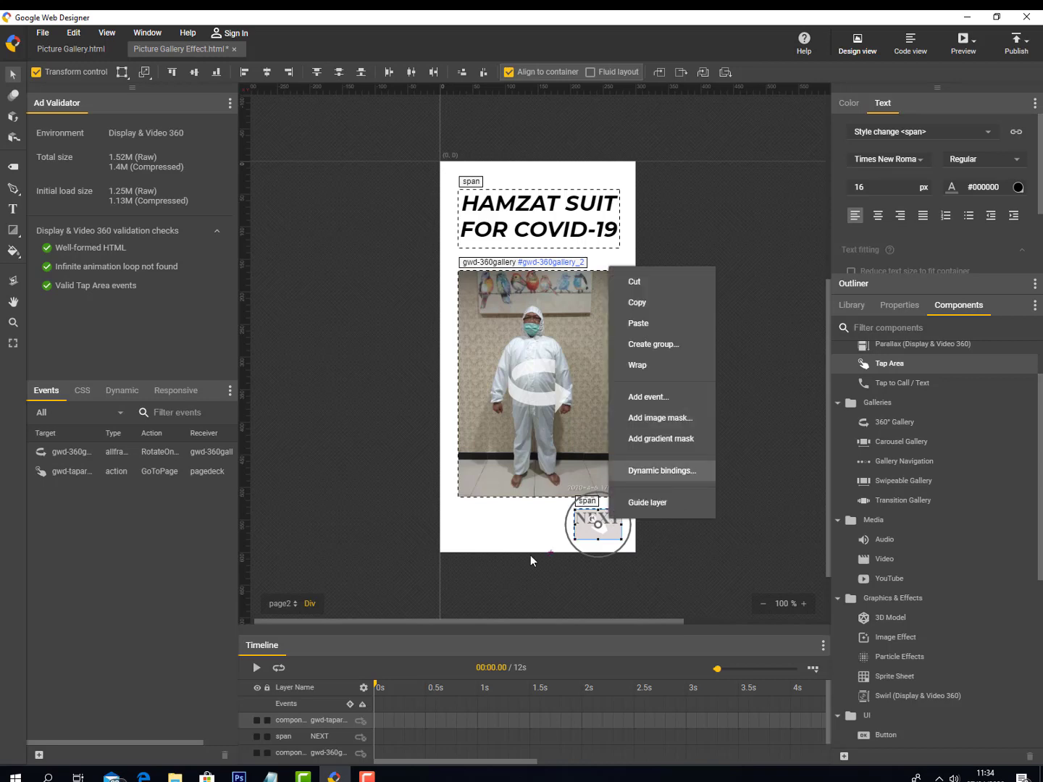
left_click(322, 588)
Step: Add a new blank page to the banner and name it page3
left_click(297, 603)
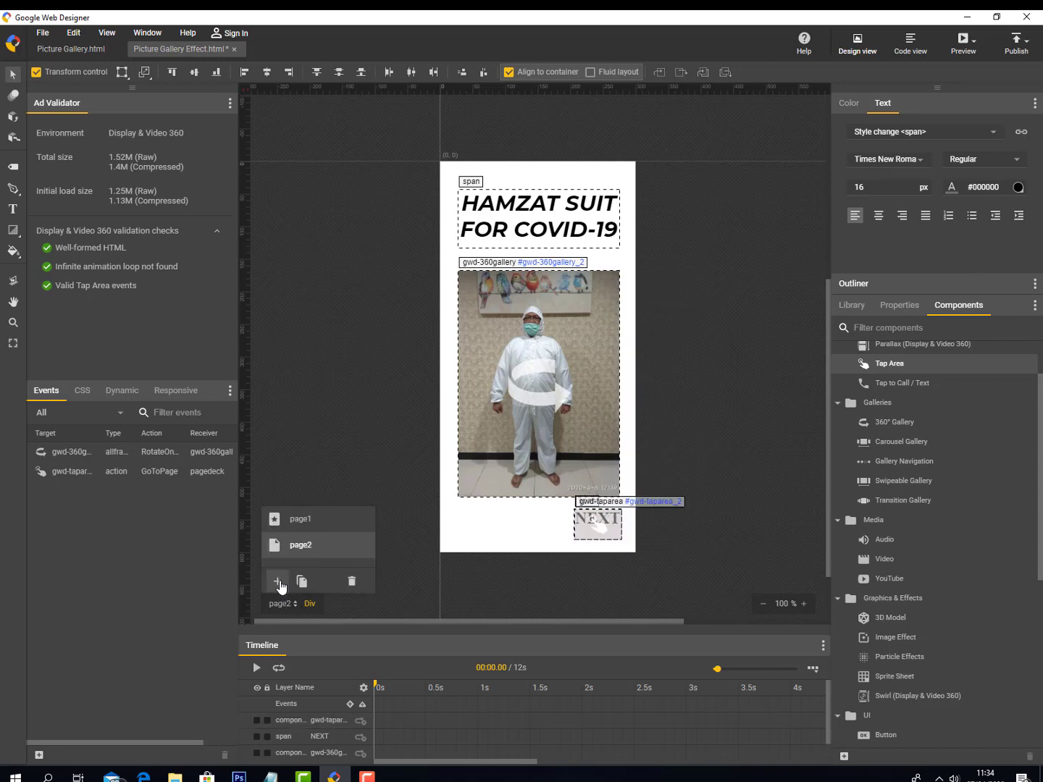
left_click(277, 581)
right_click(346, 544)
left_click(394, 640)
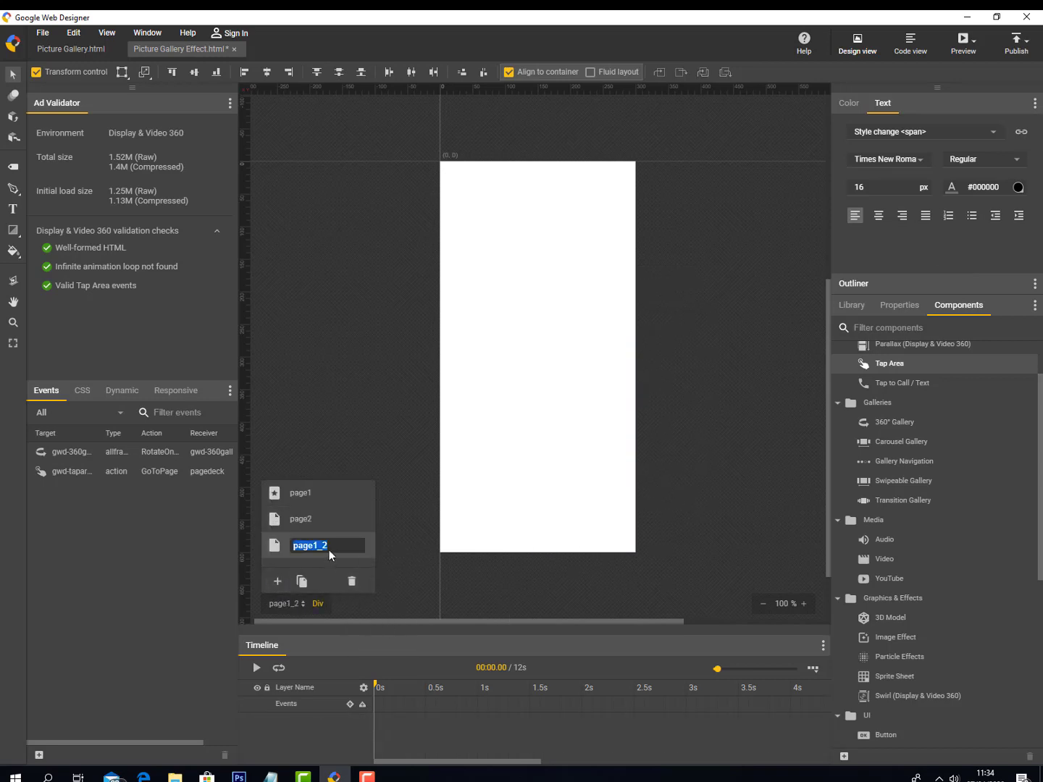
left_click(327, 539)
left_click(421, 573)
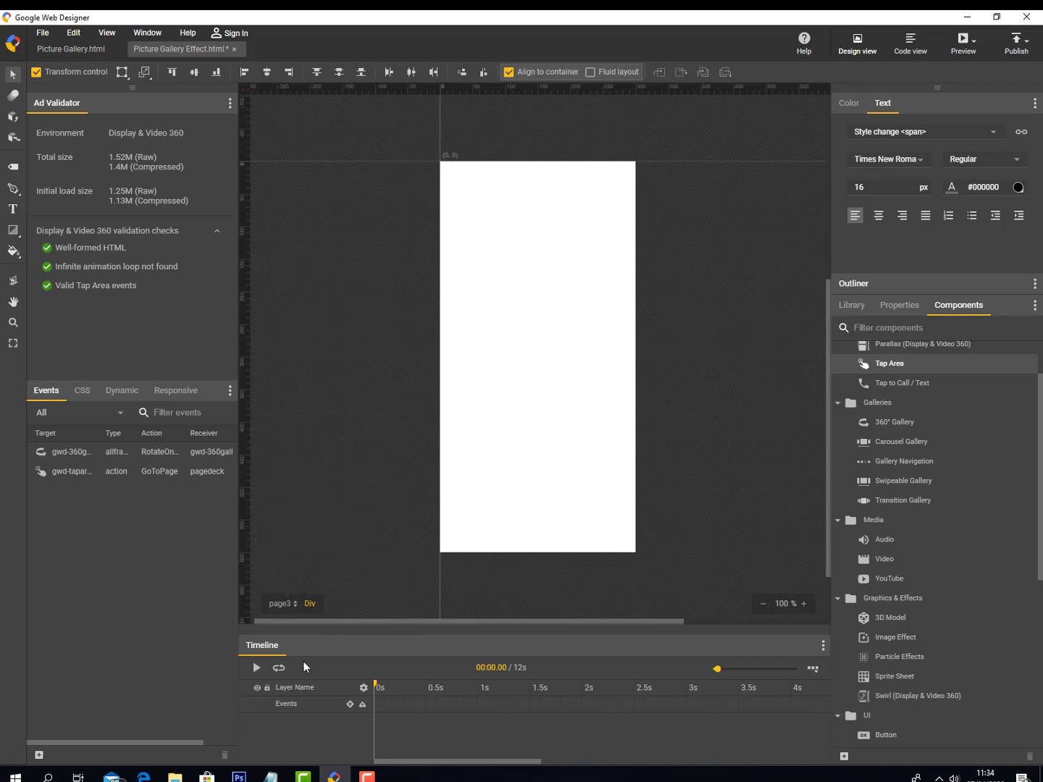
Step: Add an event to page2's NEXT tap area so that Touch/Click triggers the Page Deck's Go to page action with page3 as target
left_click(277, 609)
left_click(320, 522)
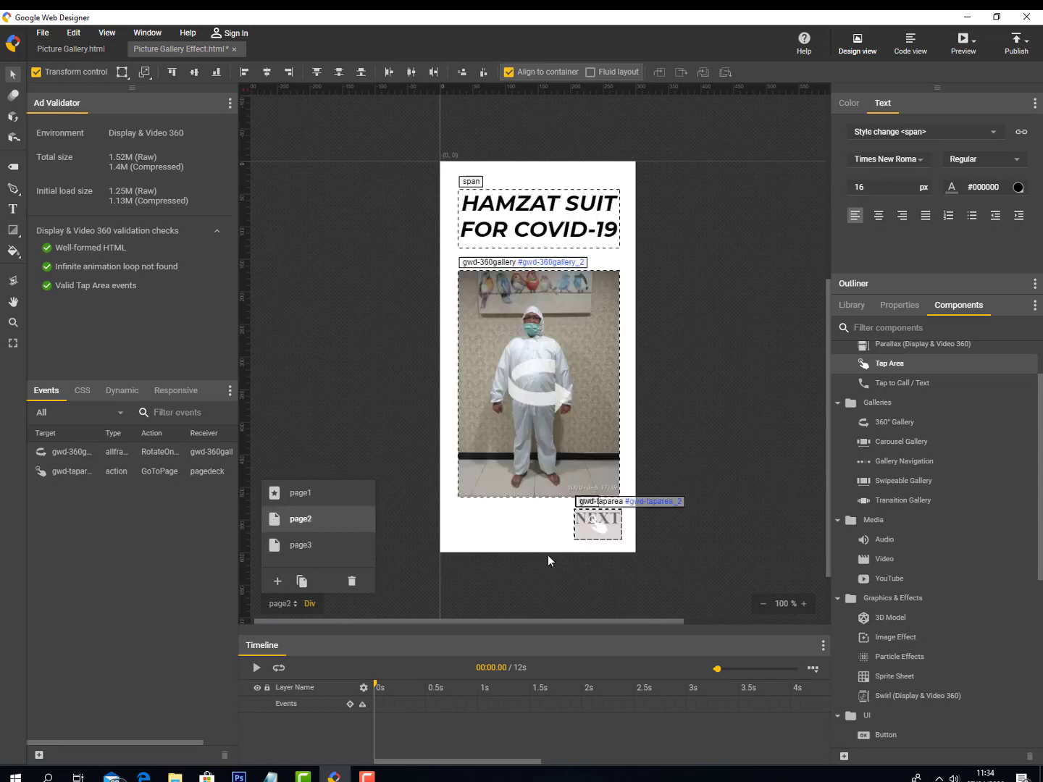
right_click(590, 532)
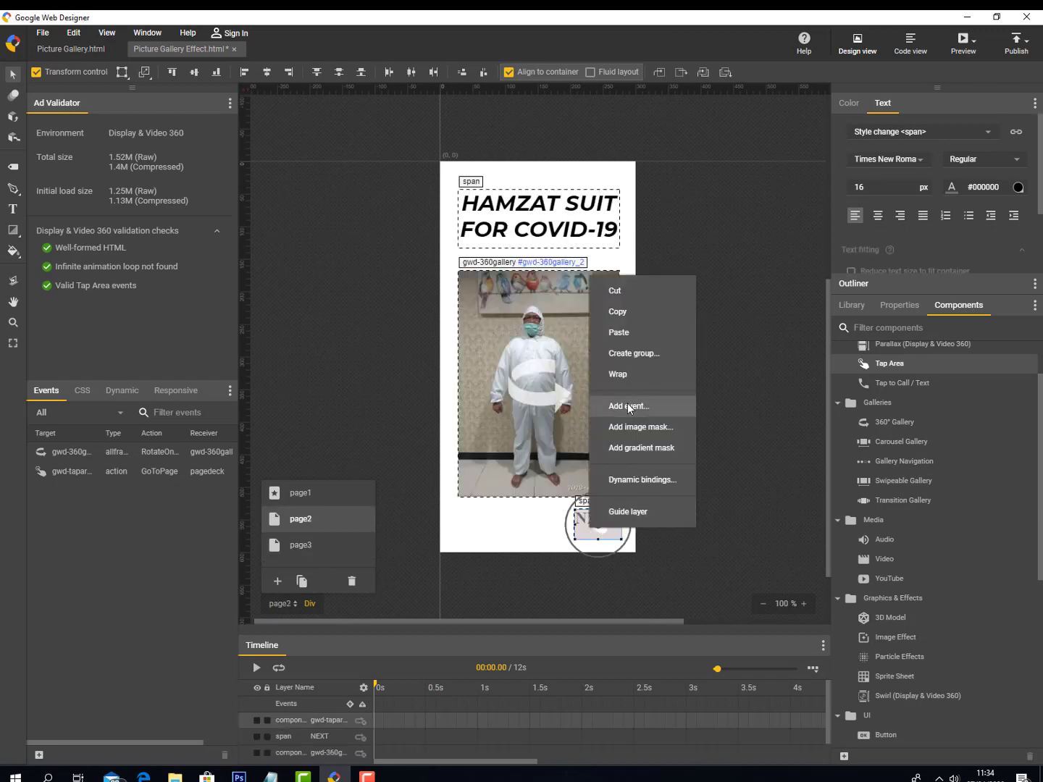
left_click(637, 402)
left_click(465, 381)
left_click(460, 405)
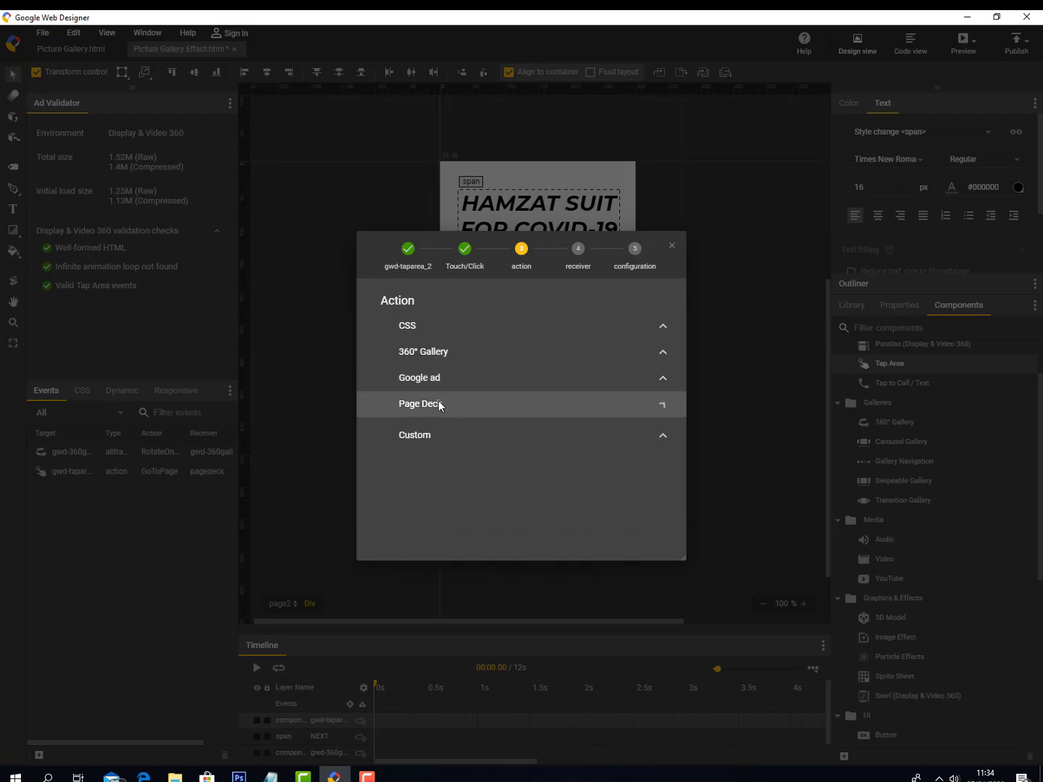
left_click(439, 402)
left_click(456, 432)
left_click(470, 327)
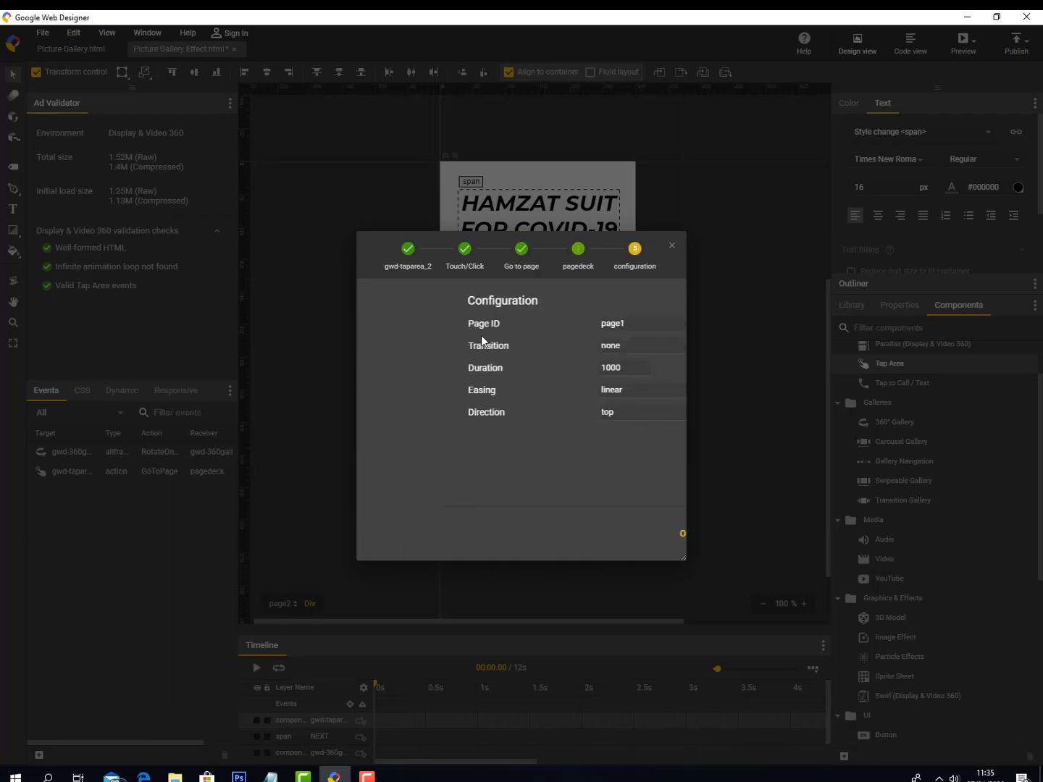
left_click(566, 329)
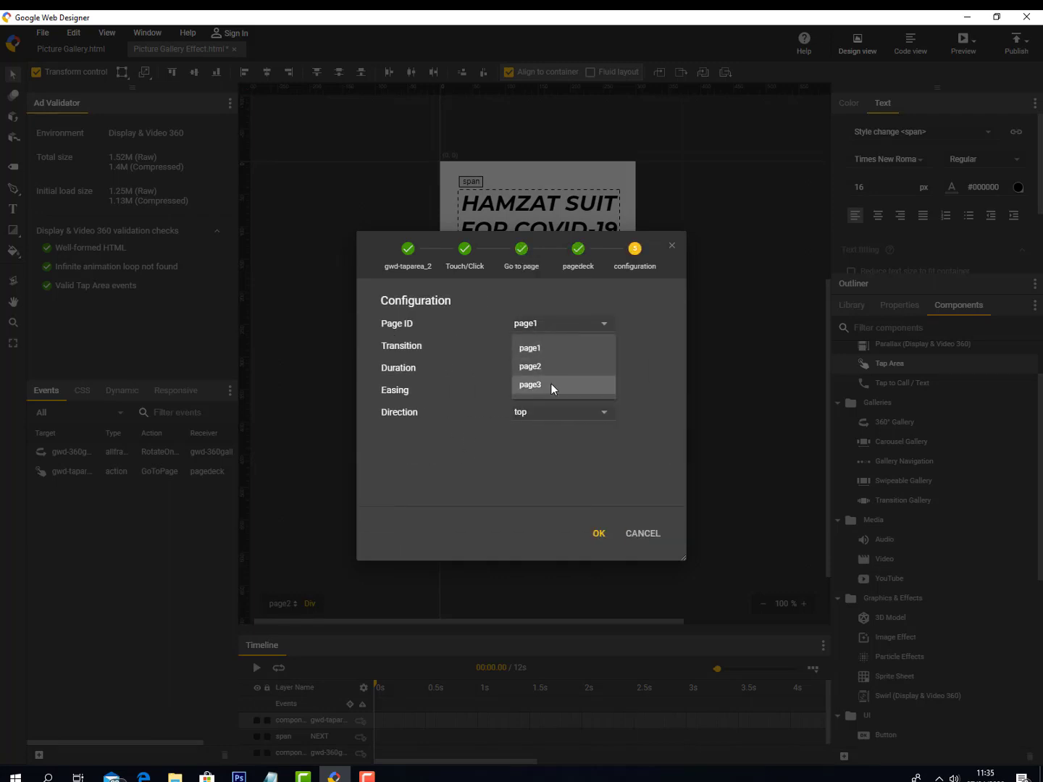
left_click(550, 383)
left_click(598, 533)
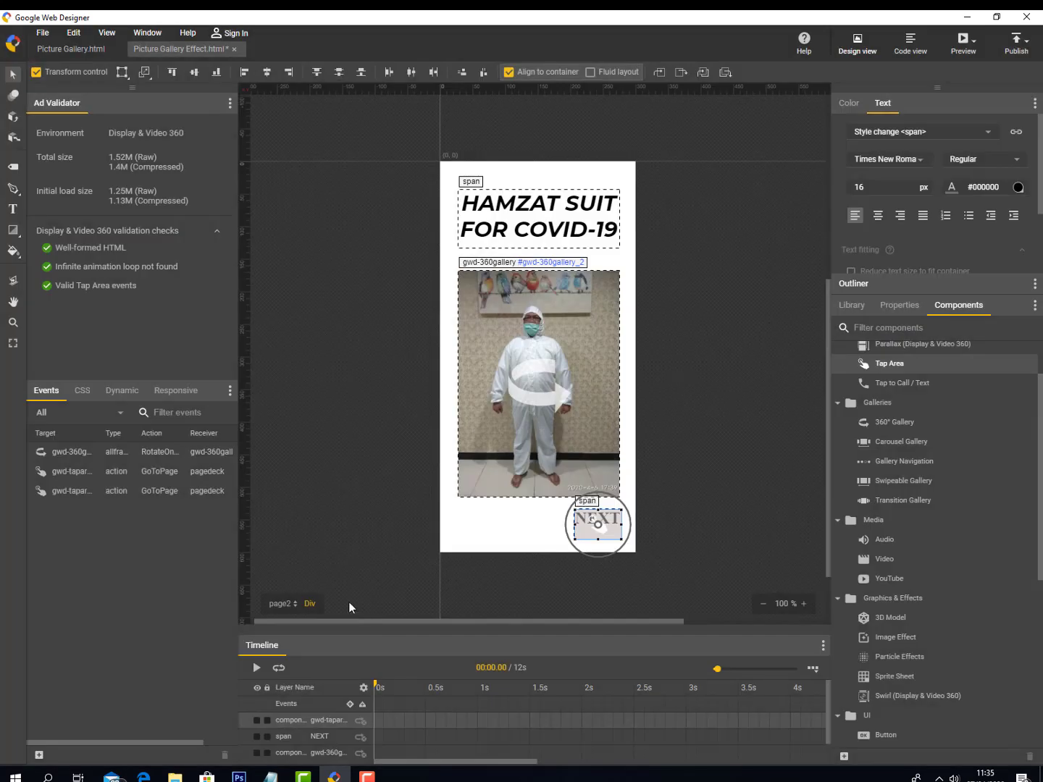
Step: Create a heading text box near the top of page3 reading LEARN FUN AT HOME
left_click(290, 604)
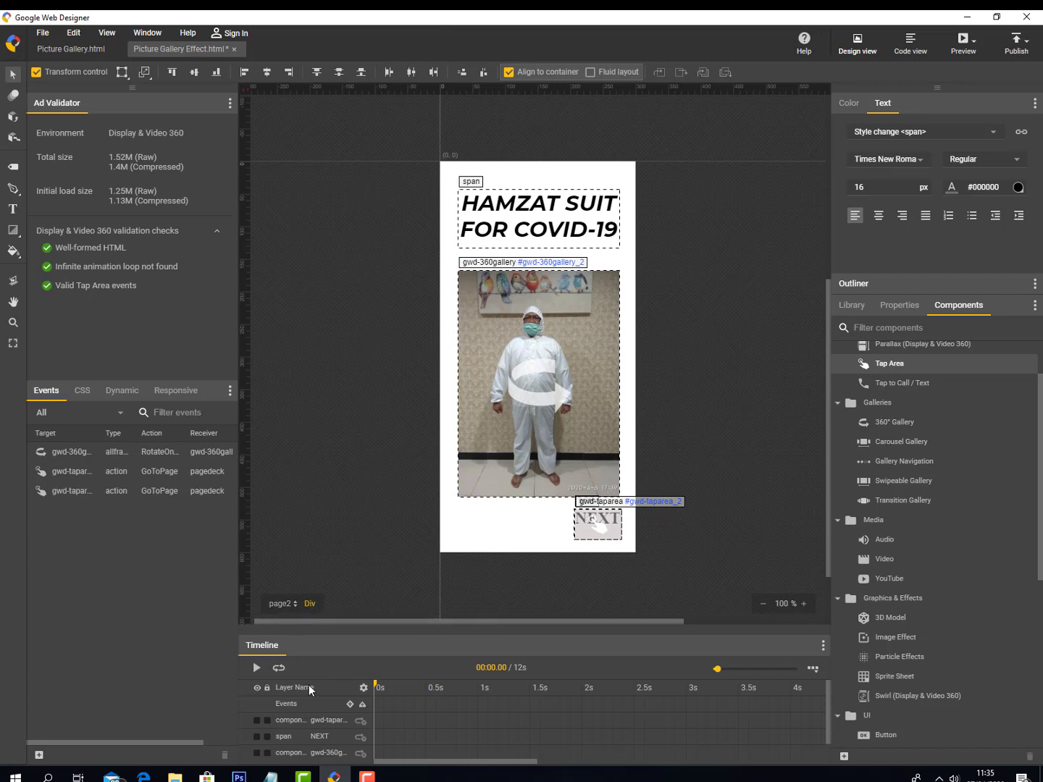
left_click(292, 605)
left_click(315, 545)
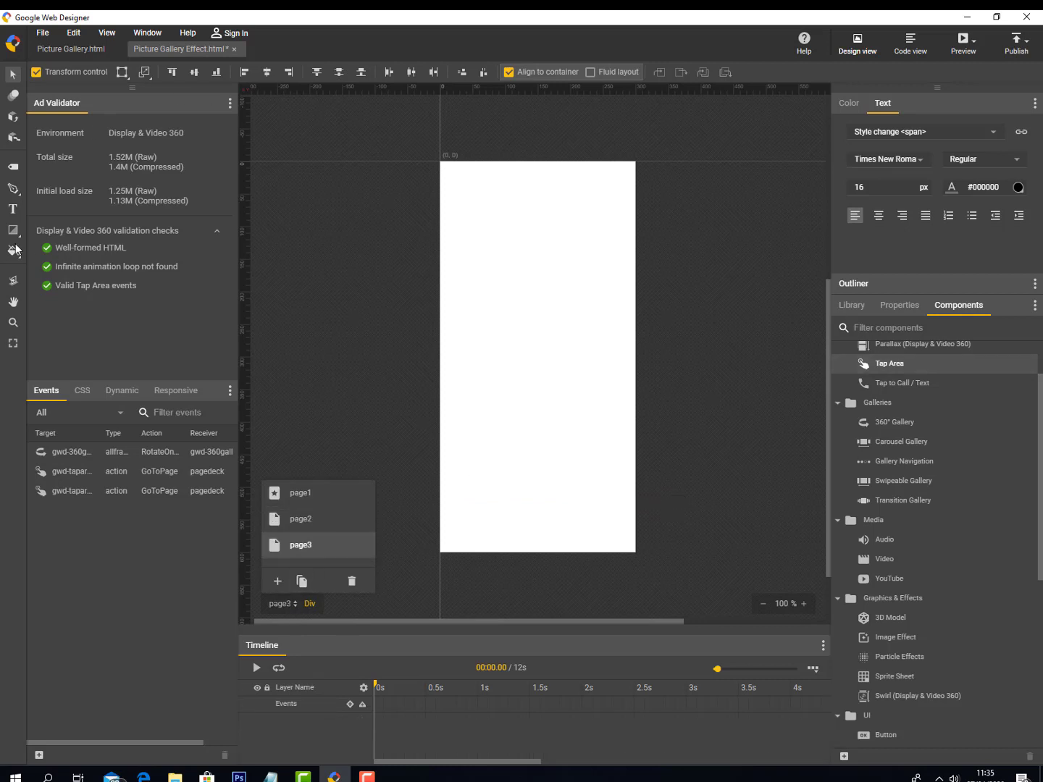
left_click(12, 209)
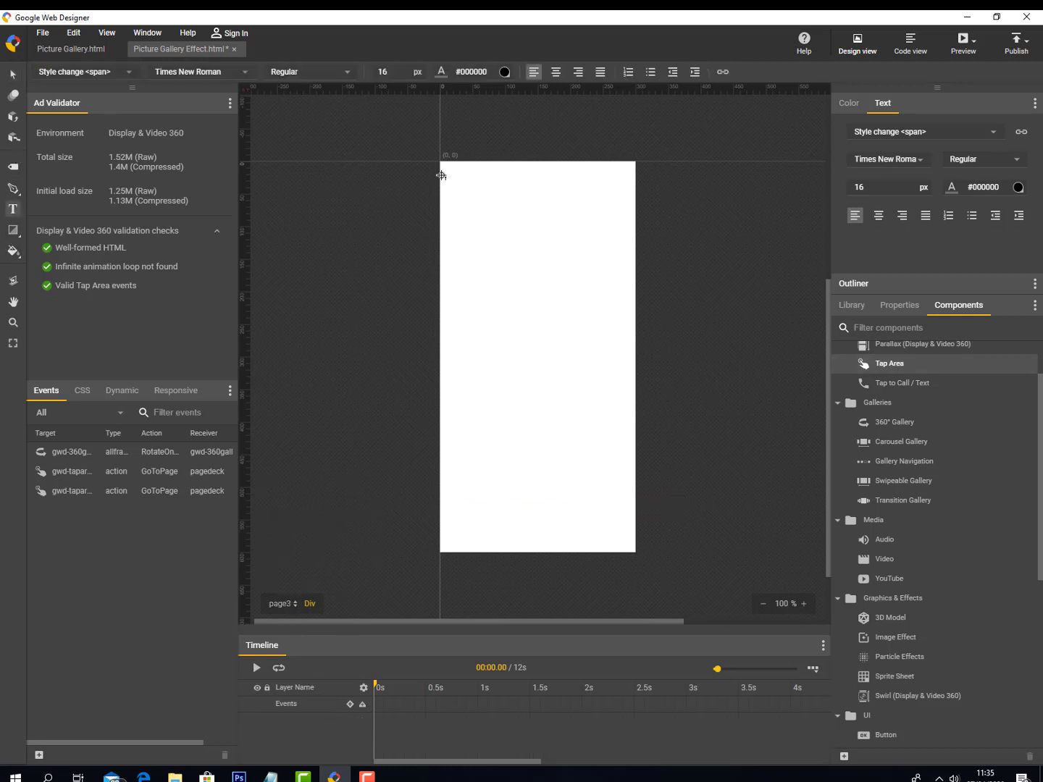
left_click_drag(460, 186, 621, 243)
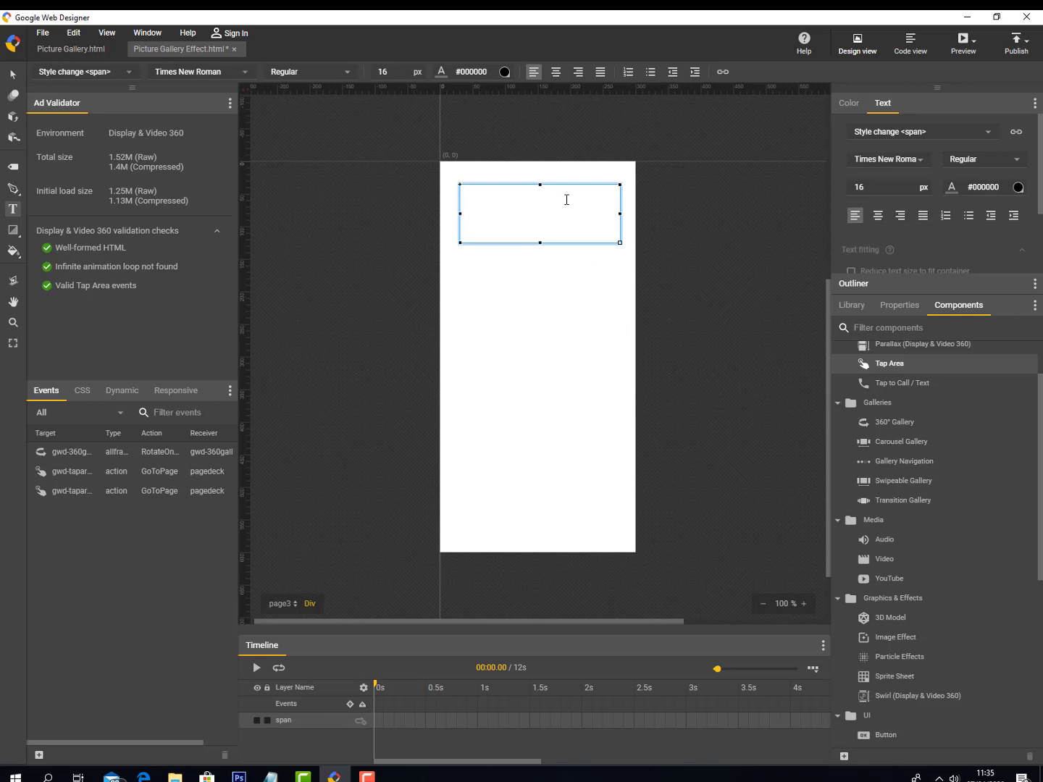
type("LEARN FUN AT HO")
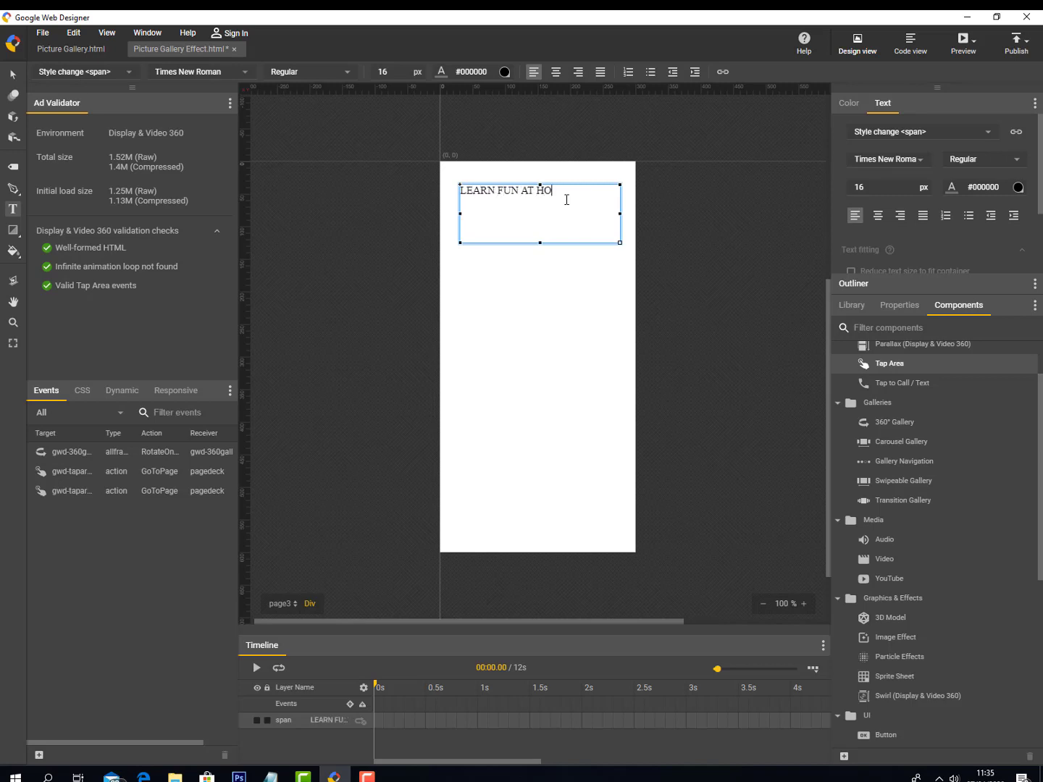
type("ME")
Step: Format the LEARN FUN AT HOME heading as Montserrat Bold Italic at 33 px, centered
left_click_drag(577, 191, 438, 188)
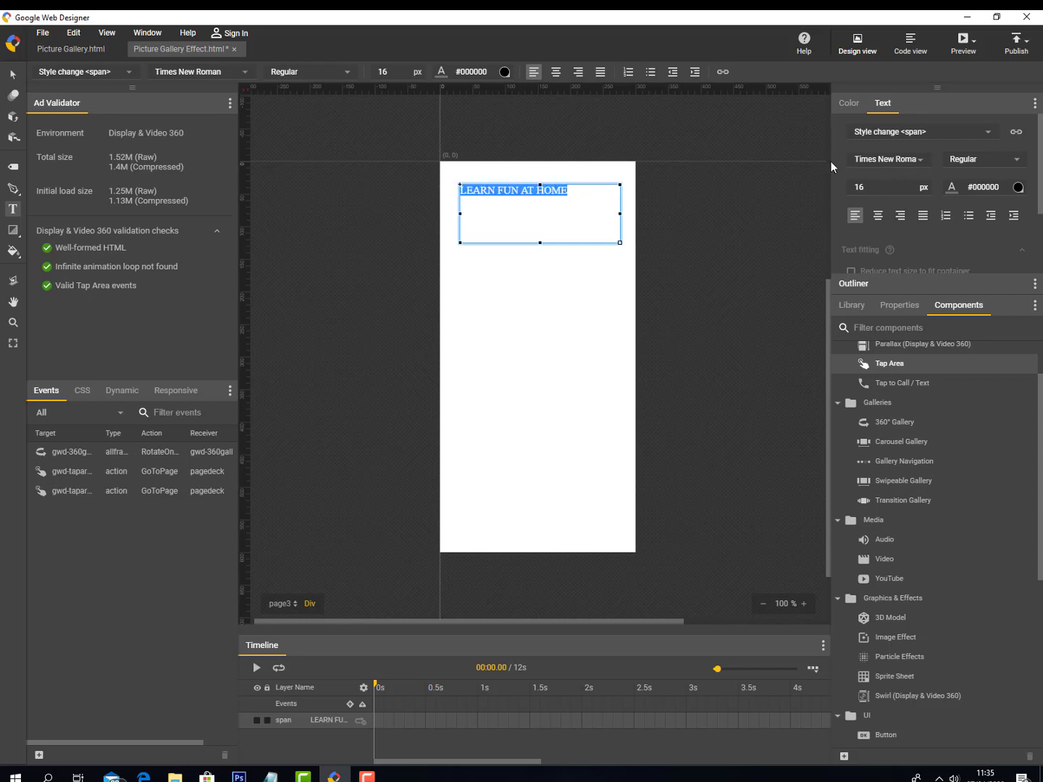
left_click(910, 160)
left_click(909, 203)
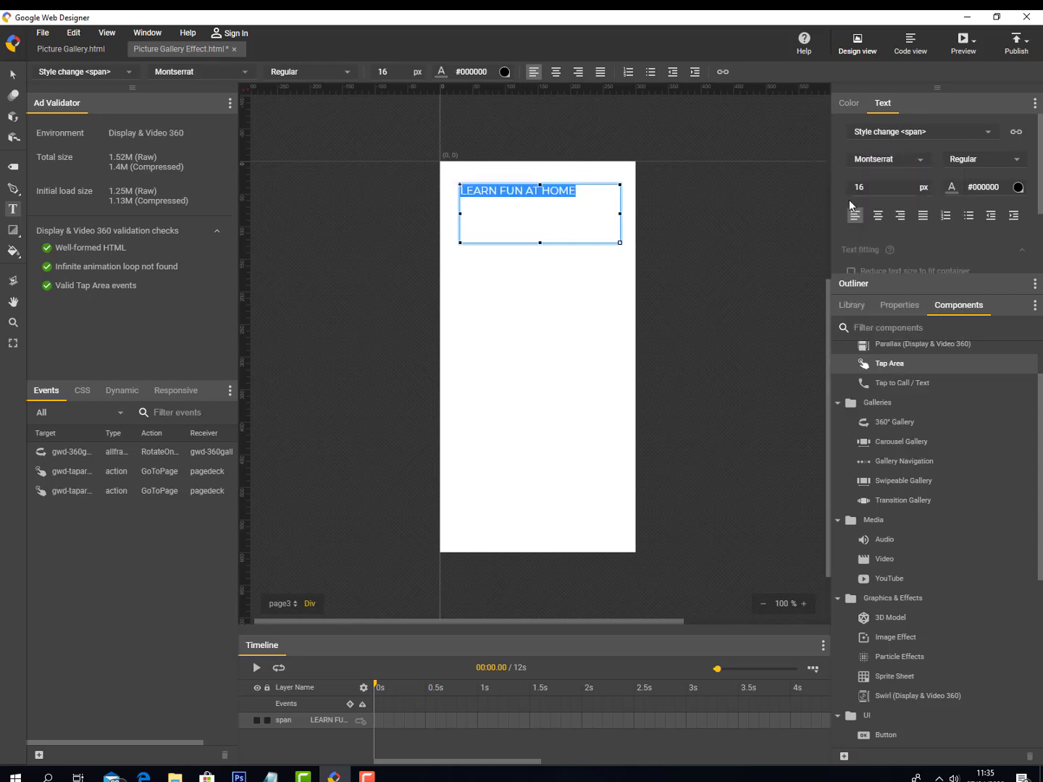
left_click_drag(881, 187, 898, 185)
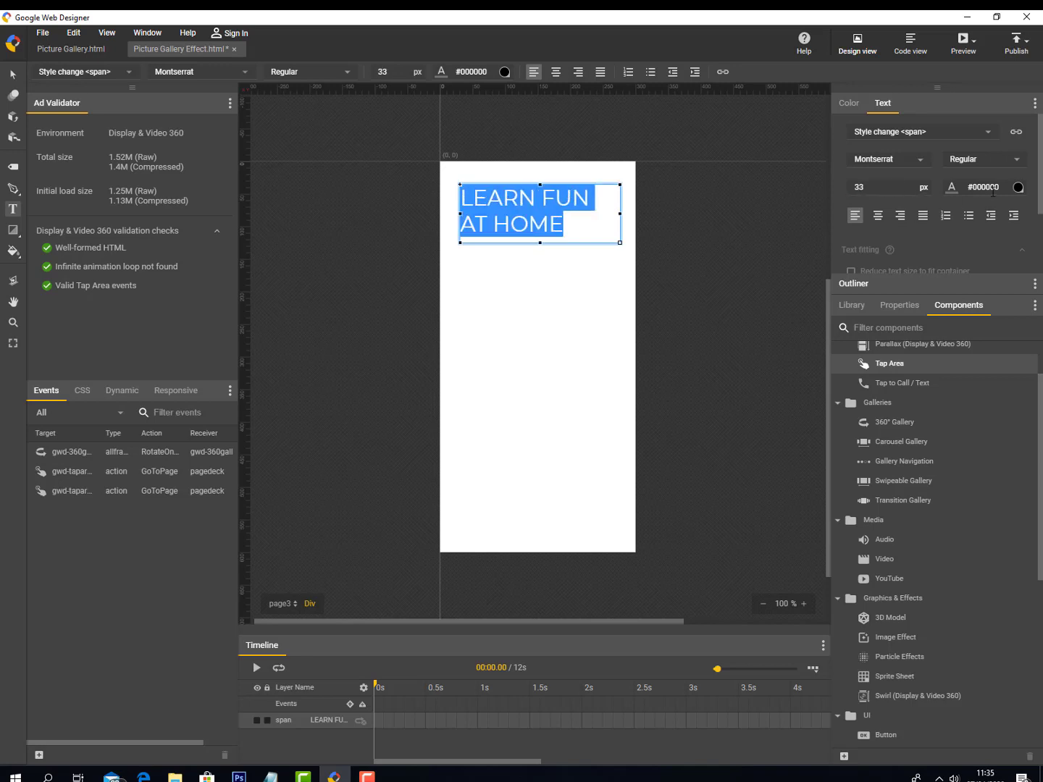
left_click(1016, 161)
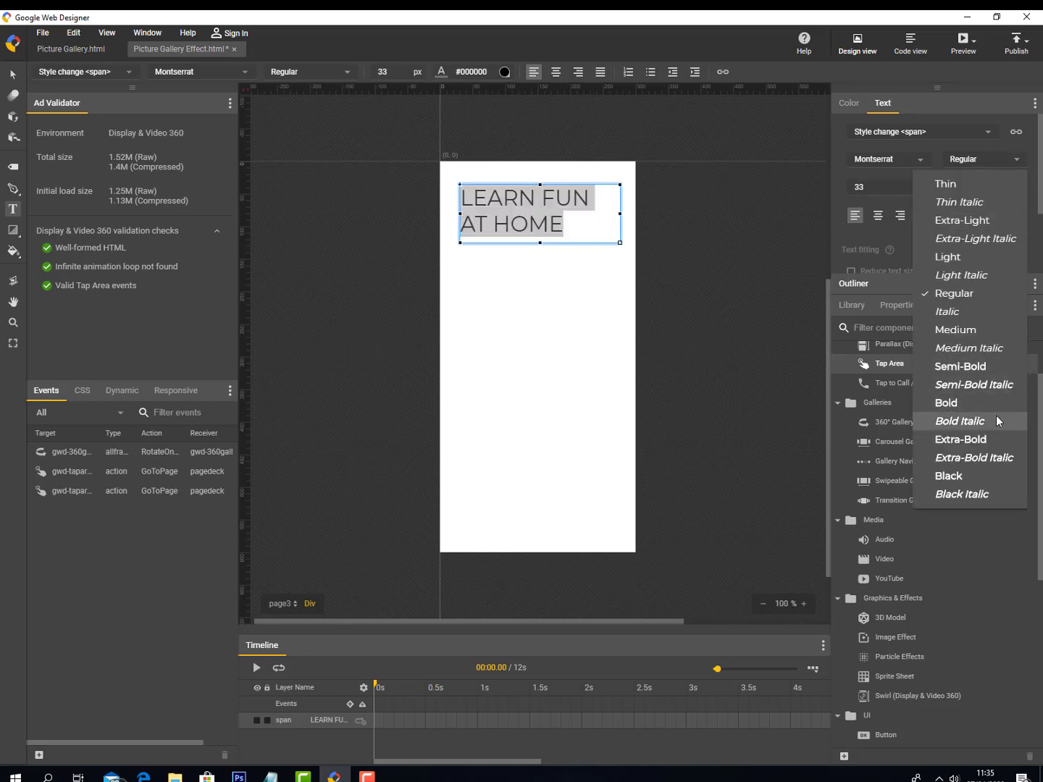
left_click(996, 419)
left_click(557, 72)
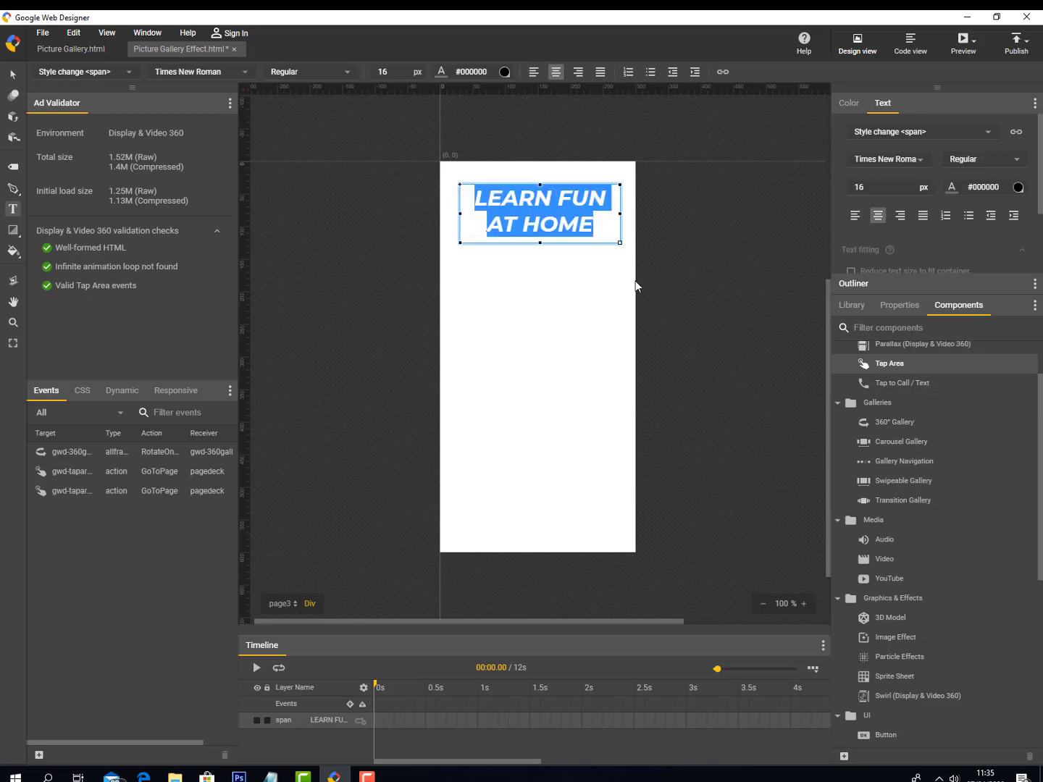
left_click(598, 300)
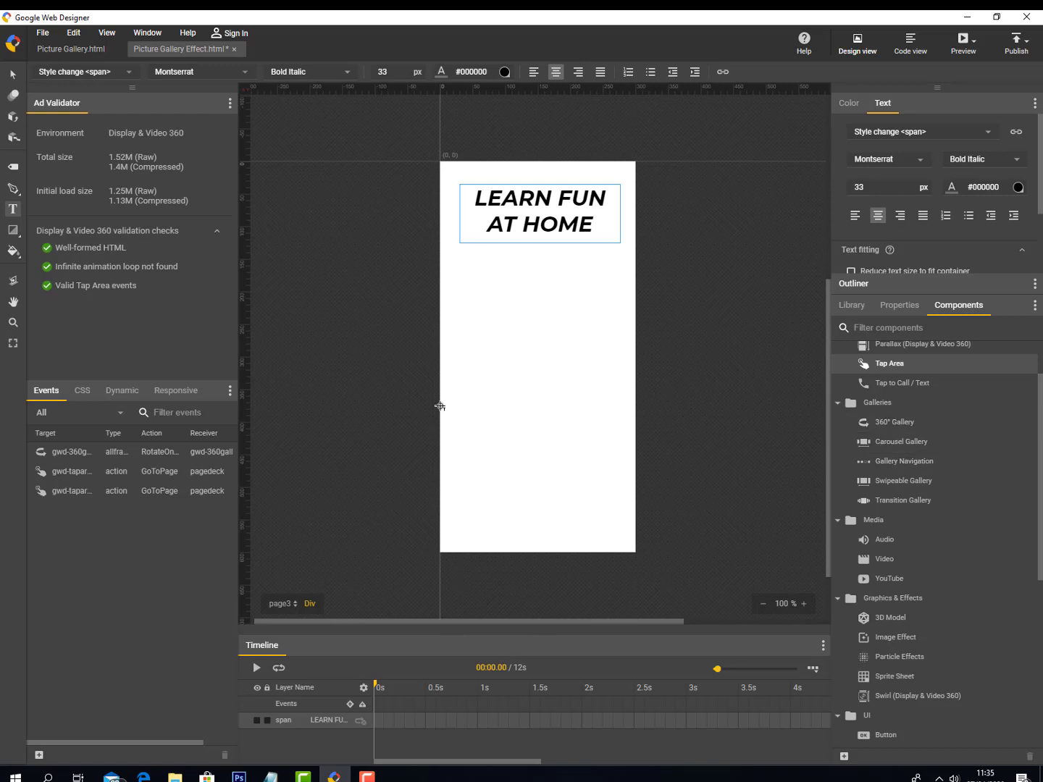
Step: Place a Carousel Gallery below page3's heading and enlarge it to the heading's width and a tall portrait shape
left_click_drag(891, 441, 459, 268)
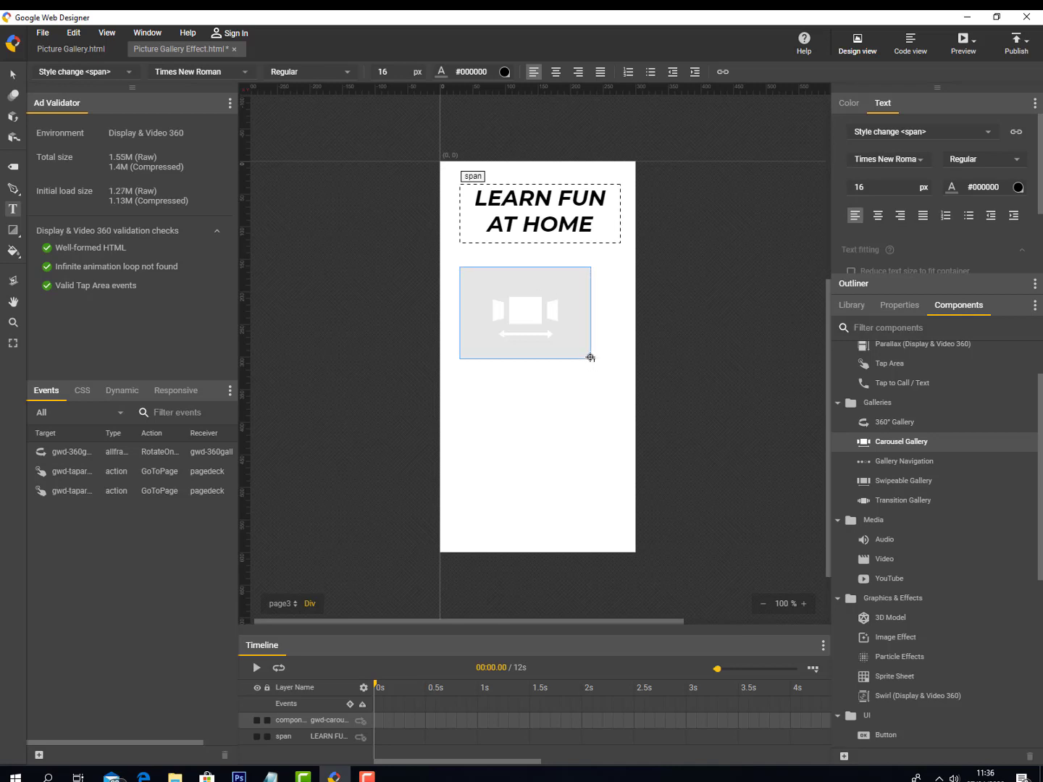
left_click_drag(590, 355, 594, 366)
left_click(13, 74)
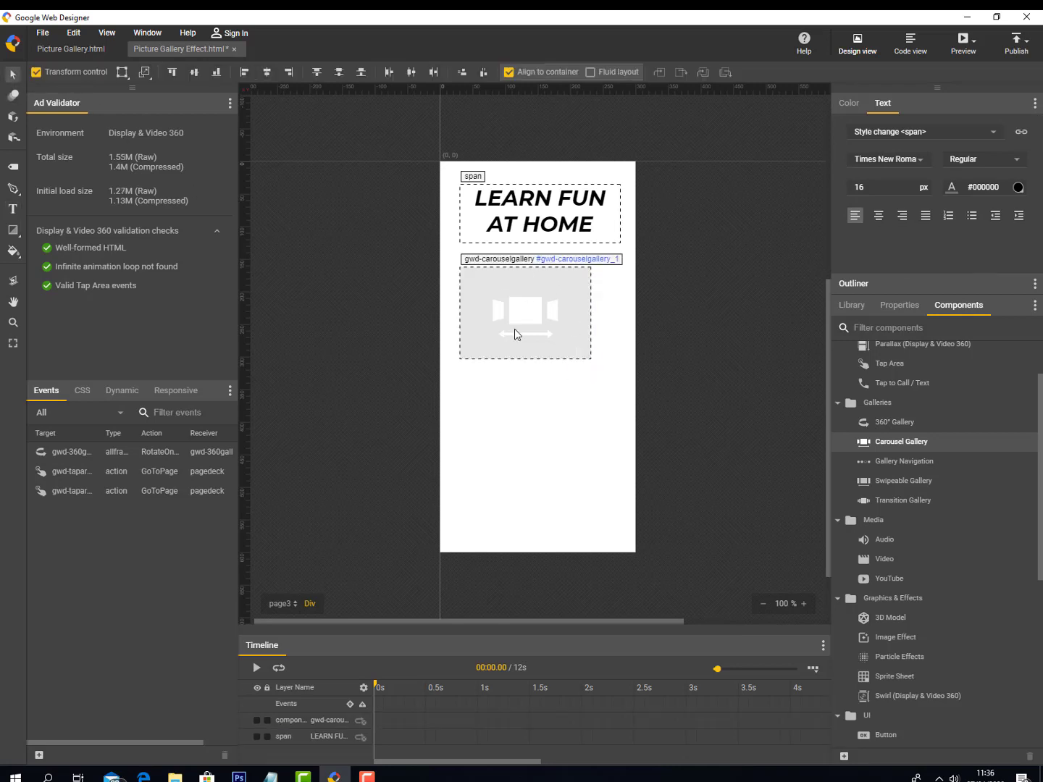
left_click_drag(586, 357, 627, 473)
left_click(720, 298)
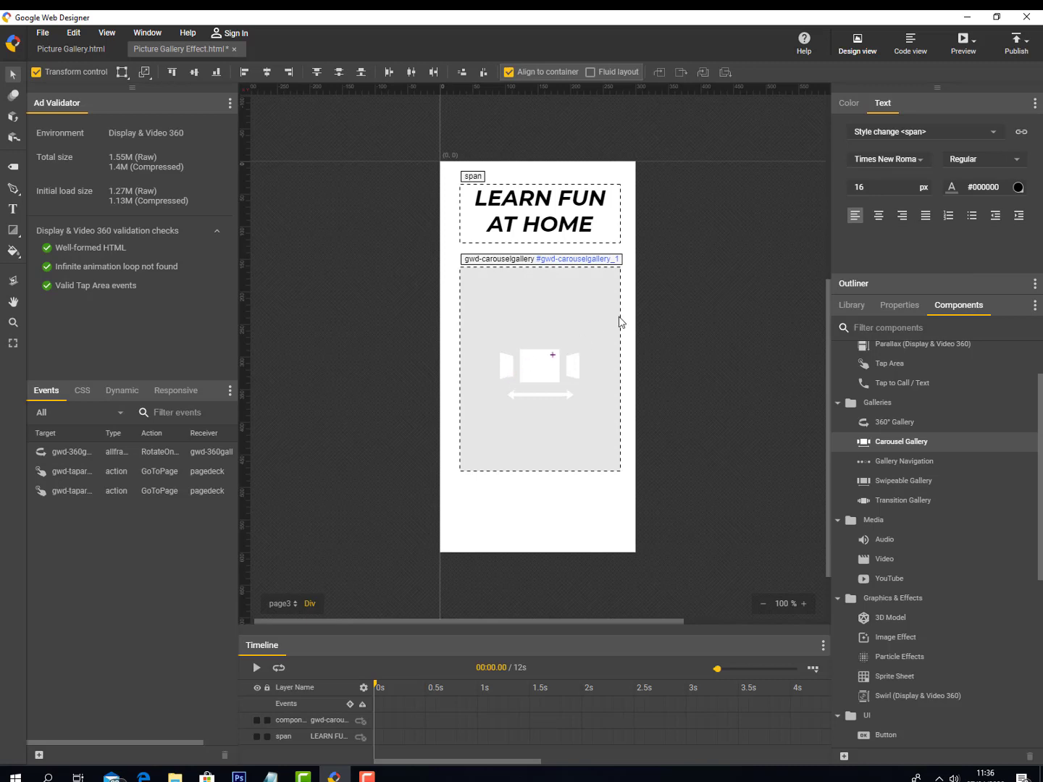
Step: Load six Downloads images into the carousel gallery: the wild-boar illustration, science-kids cartoon, yellow children's-day book, cat-in-the-hat books, Kid1 and kid2
left_click(513, 392)
left_click(901, 305)
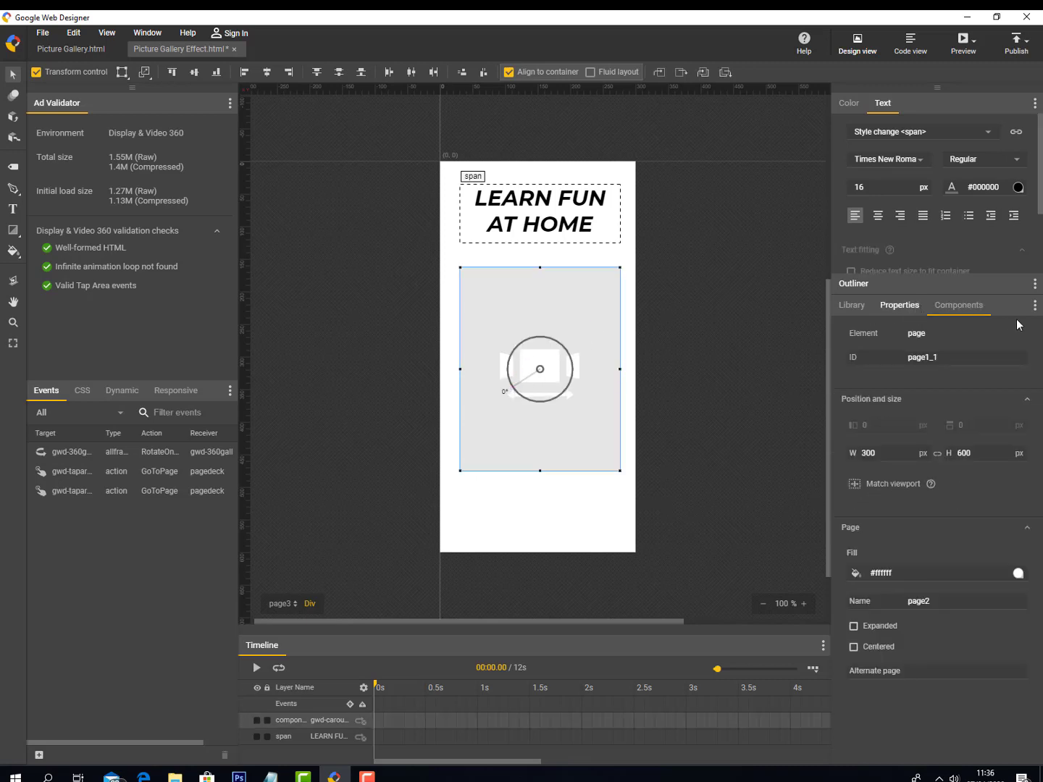
left_click(1012, 358)
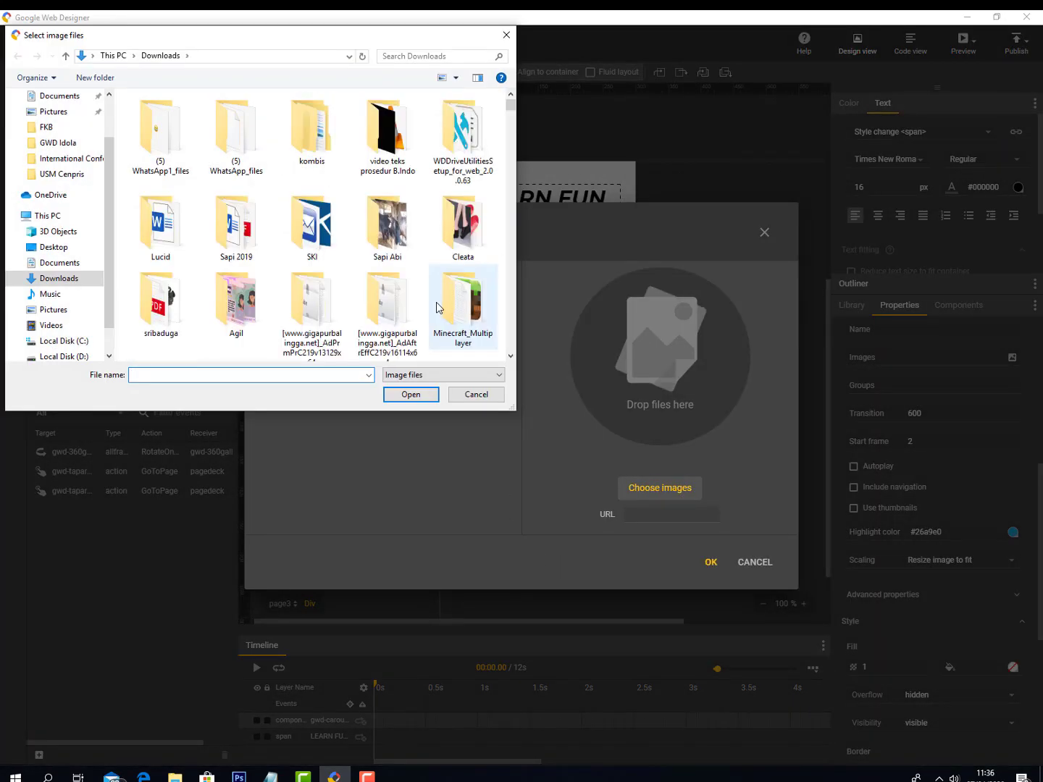
scroll(509, 356, "down", 5)
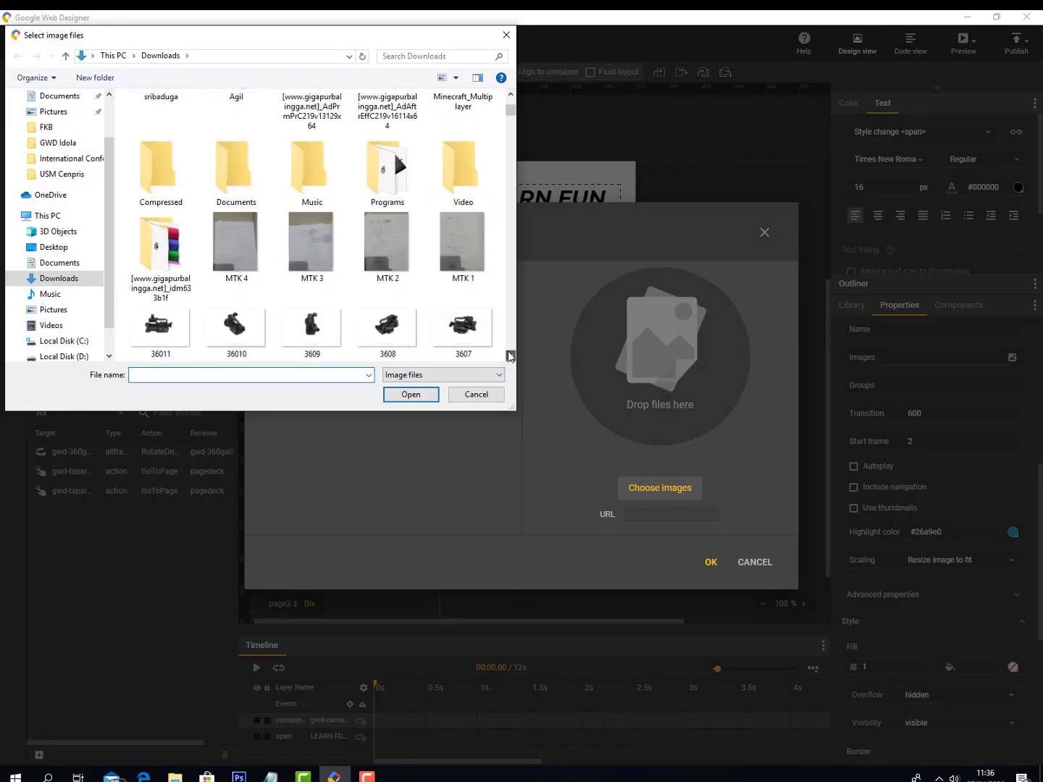
scroll(509, 357, "down", 5)
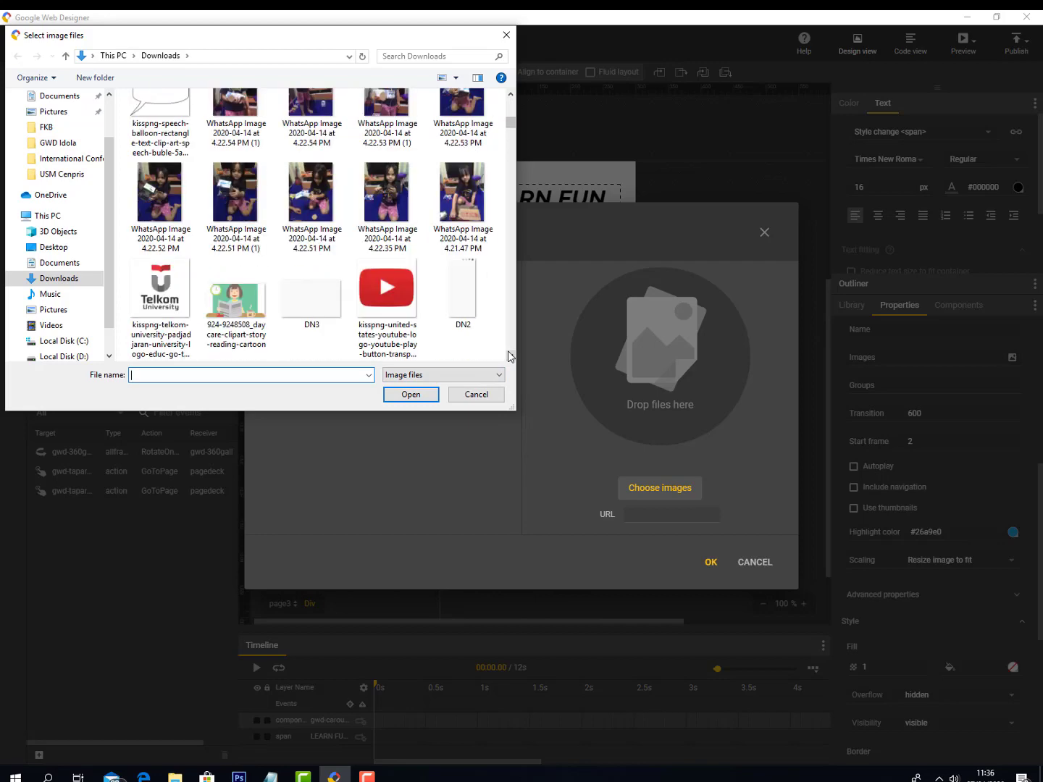
left_click(241, 319)
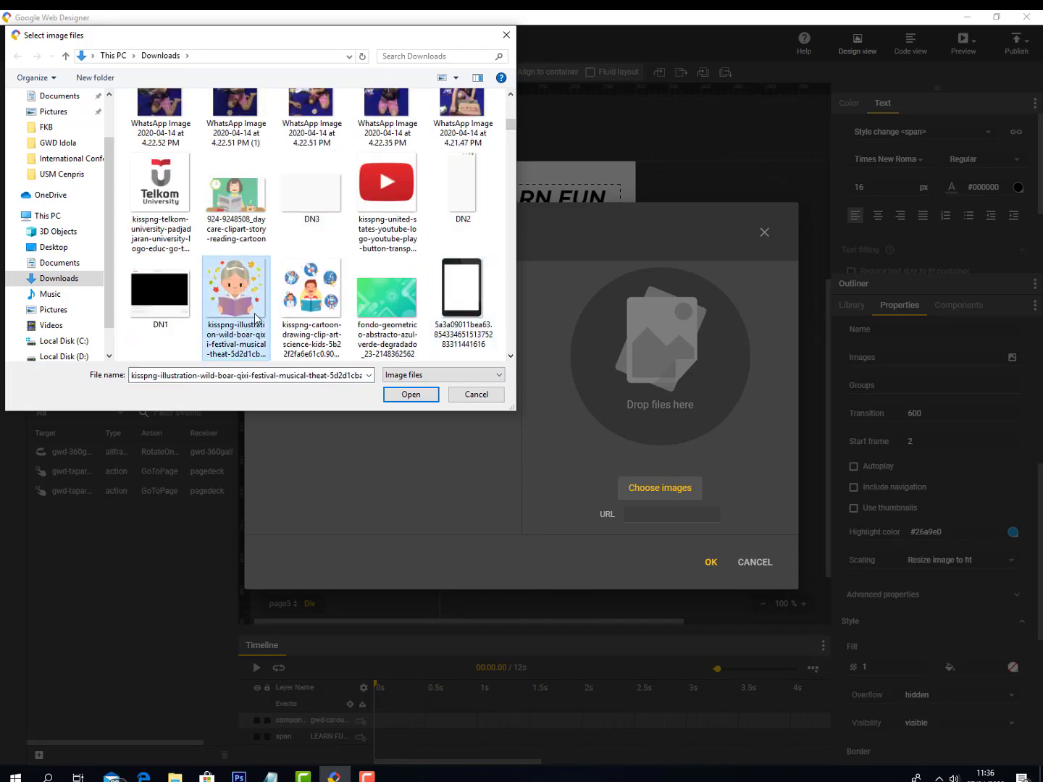
scroll(278, 315, "down", 2)
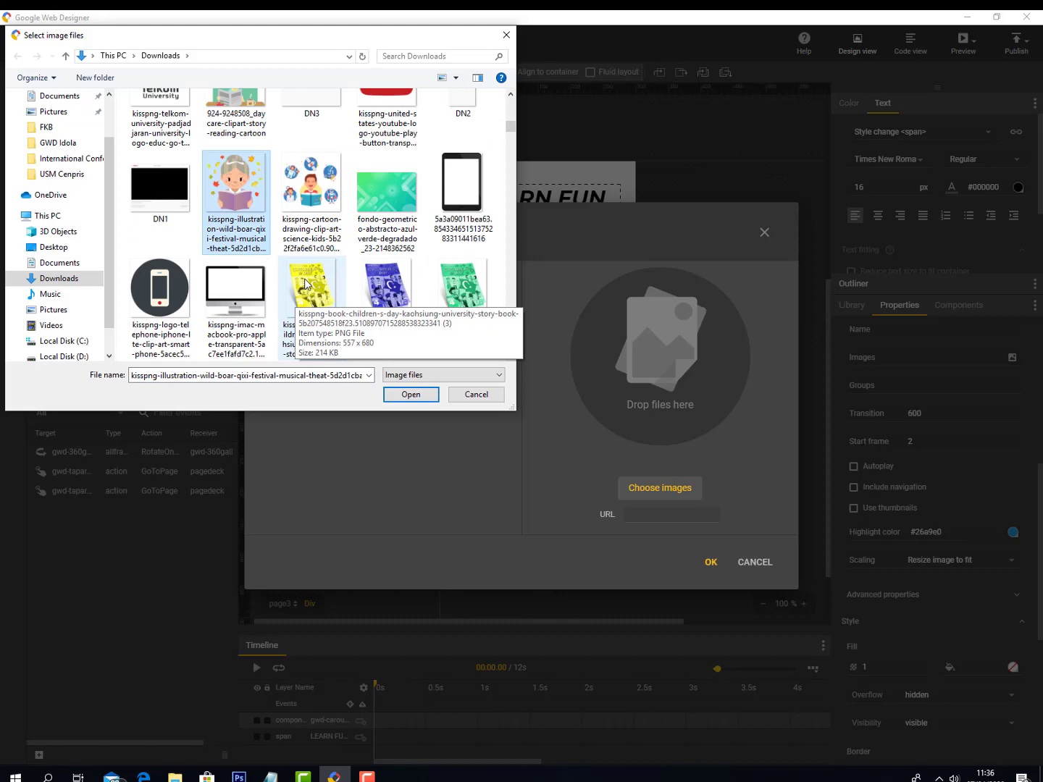
left_click(323, 247, "ctrl")
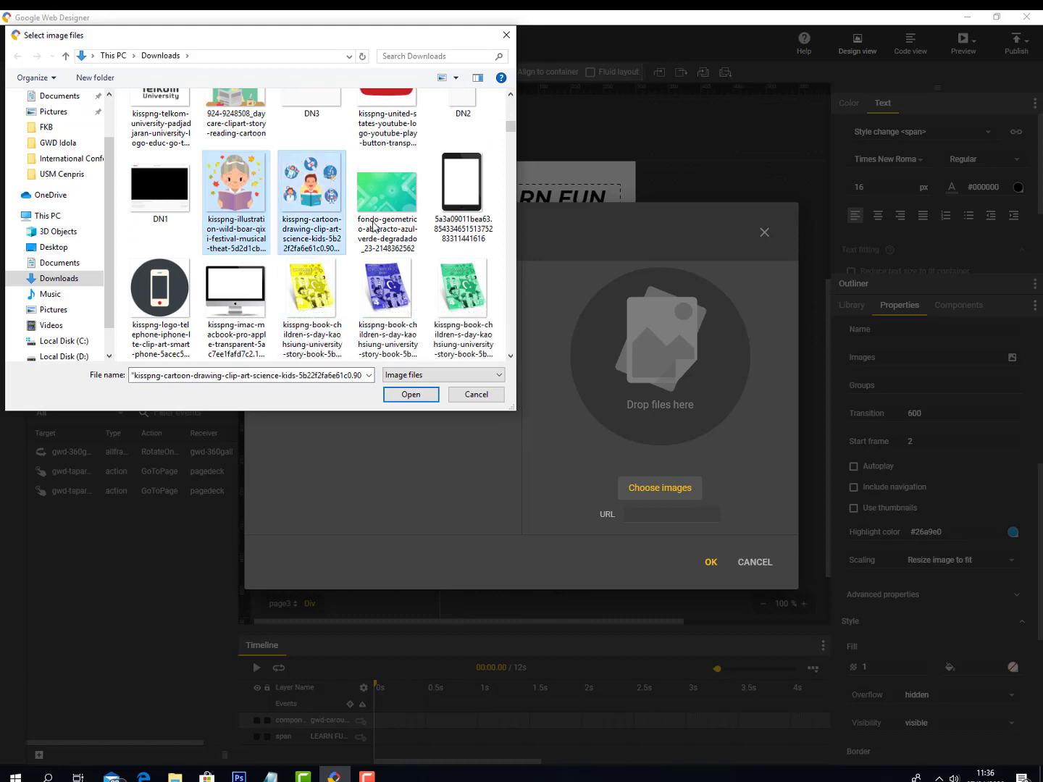
left_click(301, 291, "ctrl")
scroll(301, 291, "down", 2)
left_click(325, 225, "ctrl")
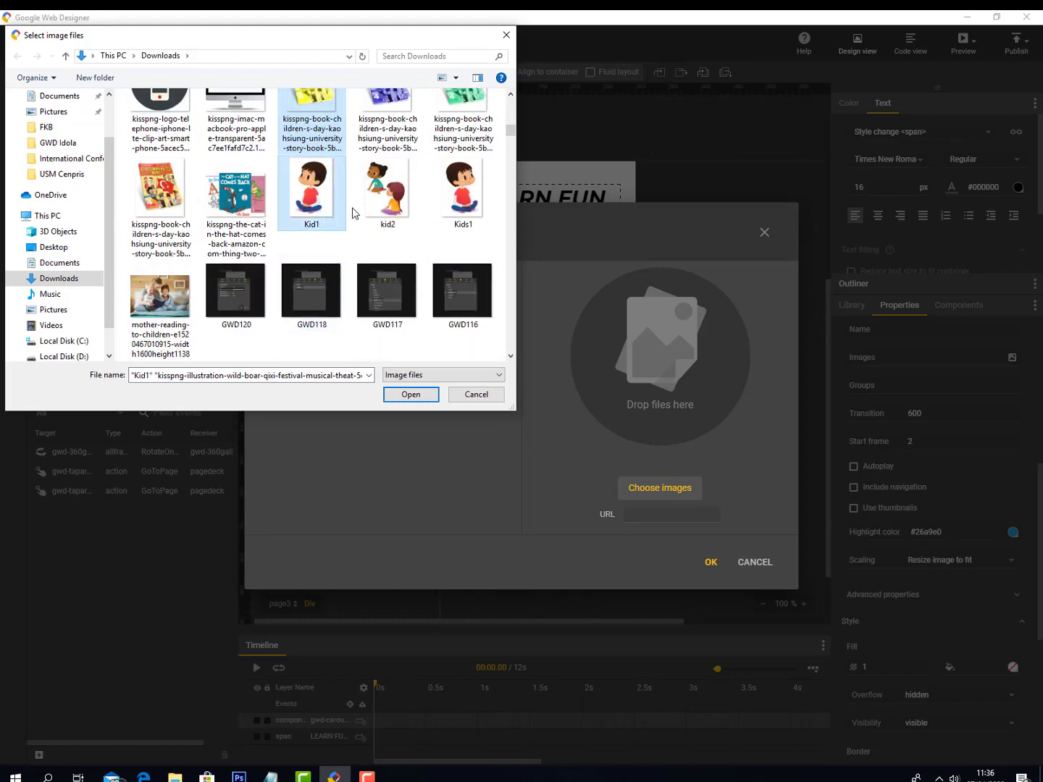
left_click(372, 207, "ctrl")
left_click(244, 209, "ctrl")
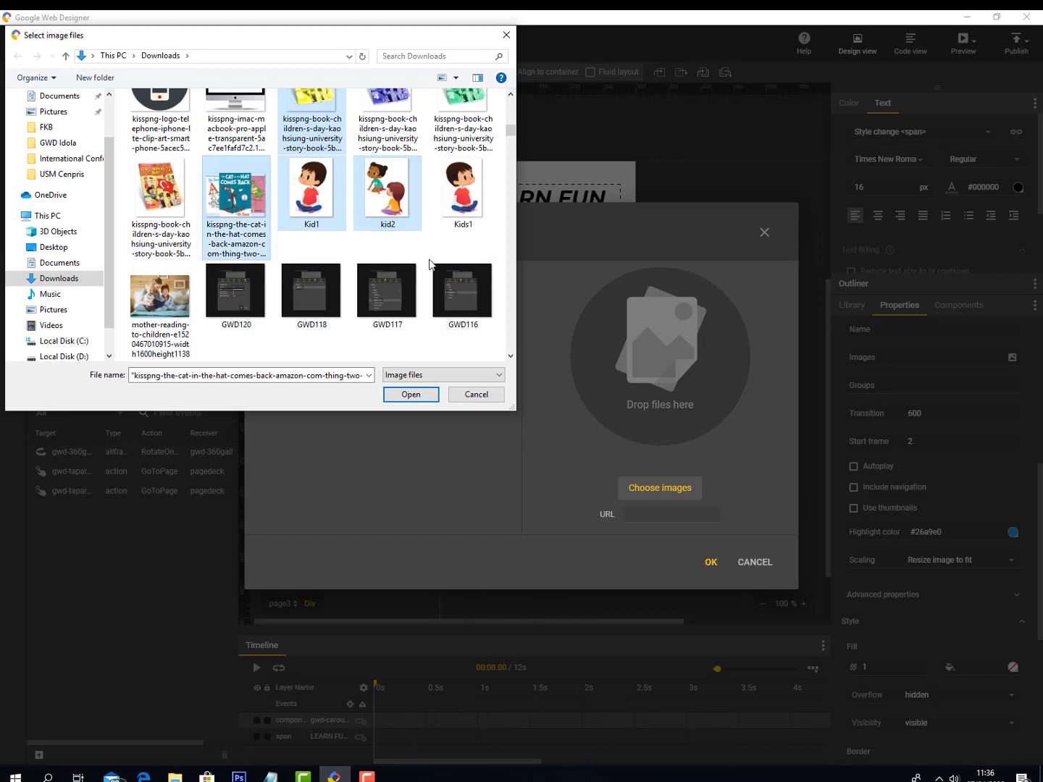
left_click(409, 394)
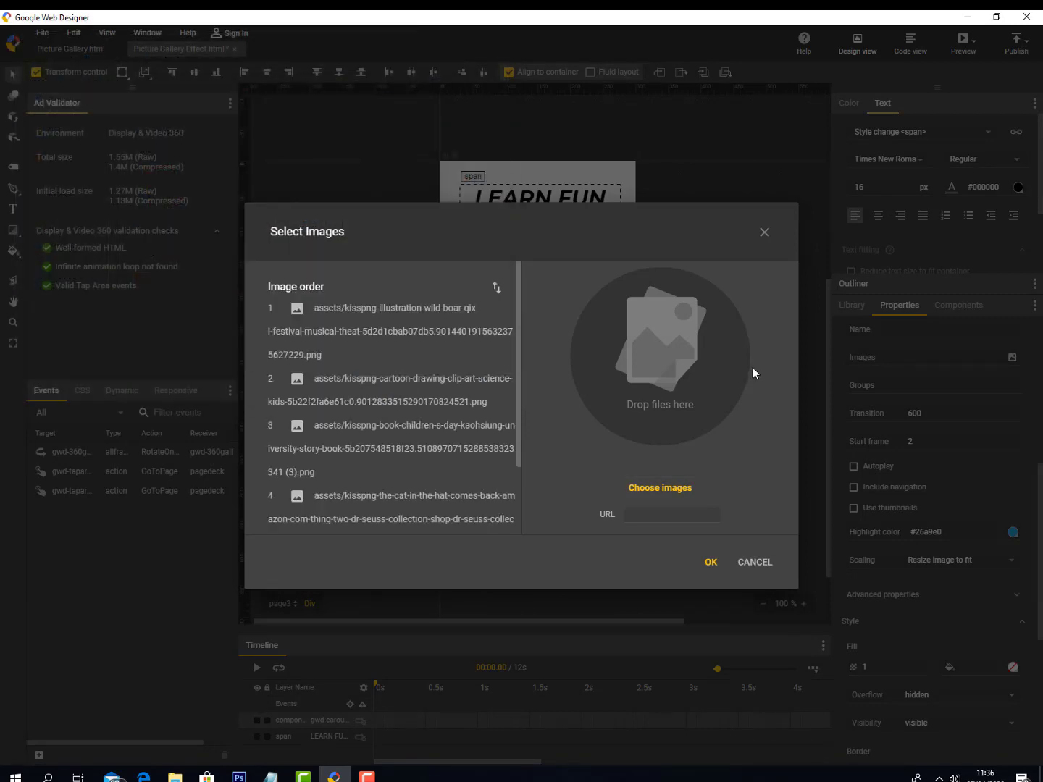
left_click(712, 562)
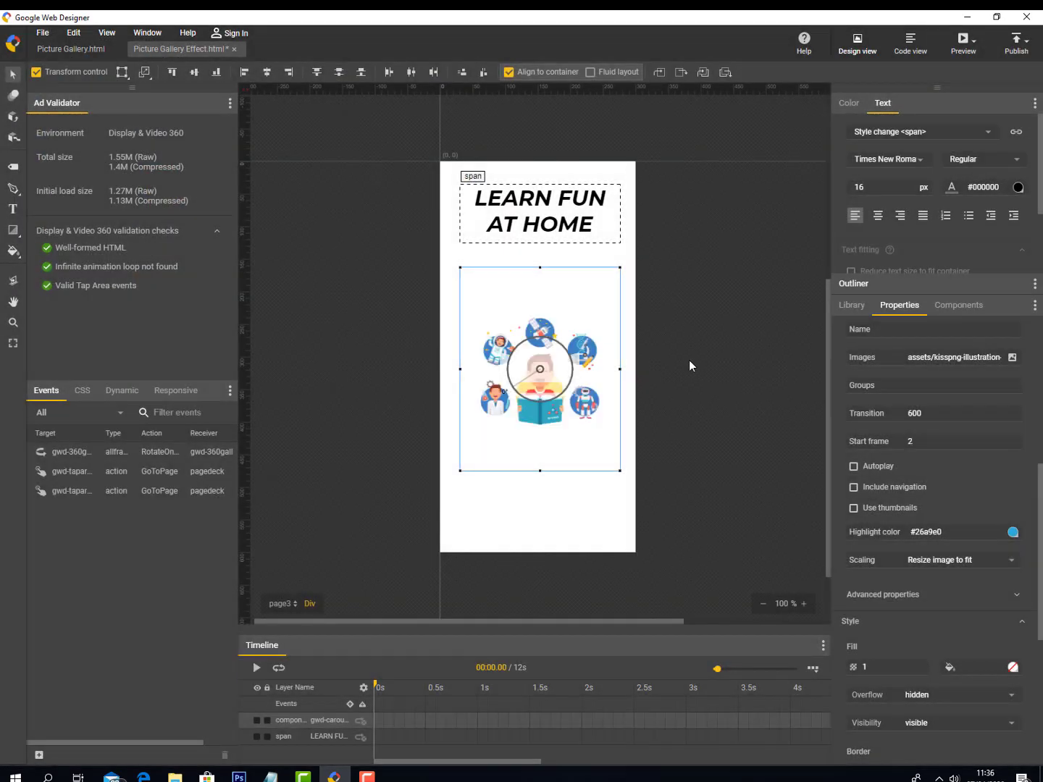
scroll(977, 508, "down", 1)
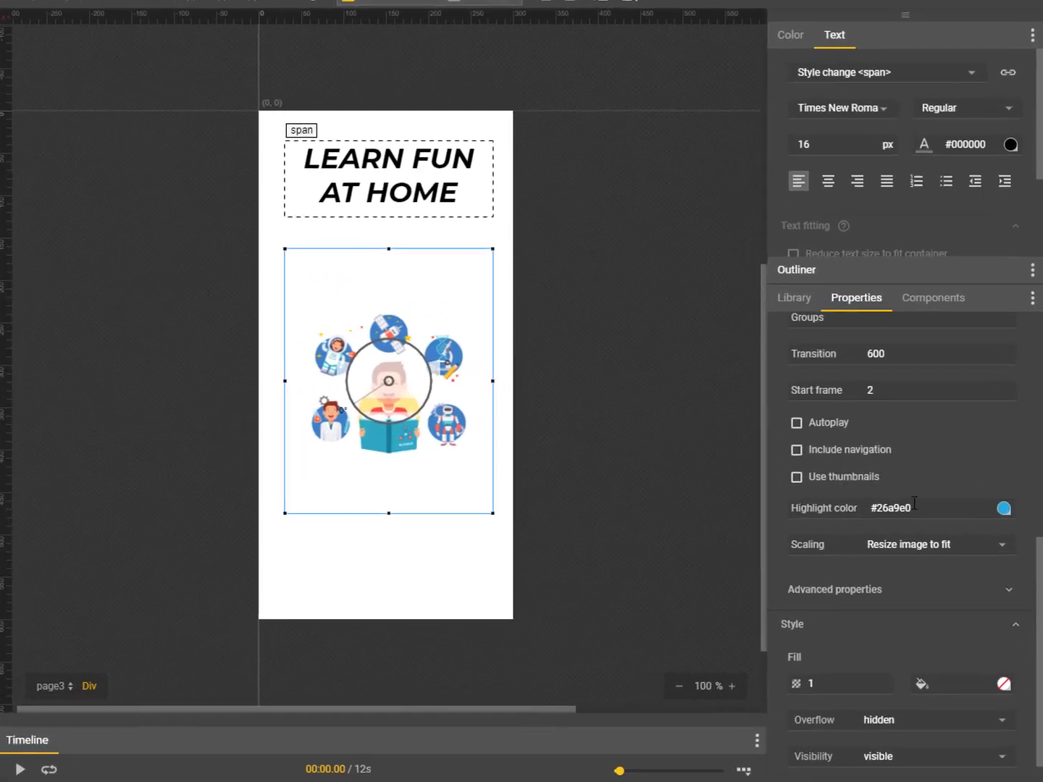
Step: Set the carousel gallery's start frame to 1 and enable Include navigation
scroll(918, 443, "up", 2)
left_click(892, 571)
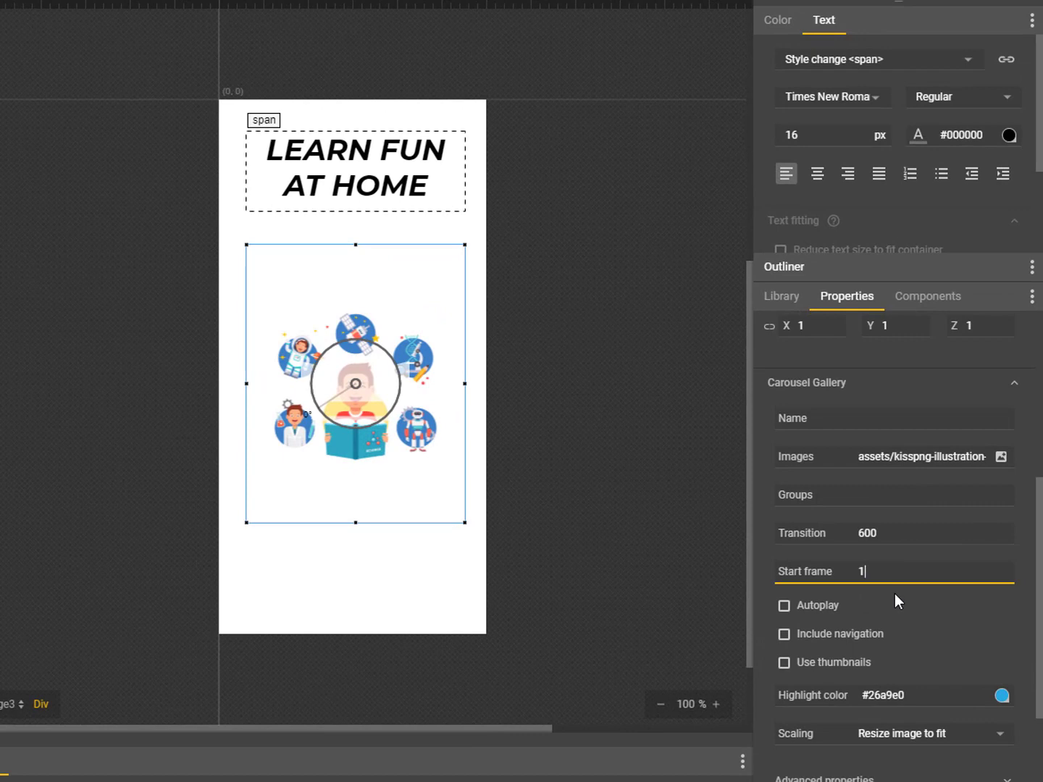
type("1")
scroll(906, 580, "down", 1)
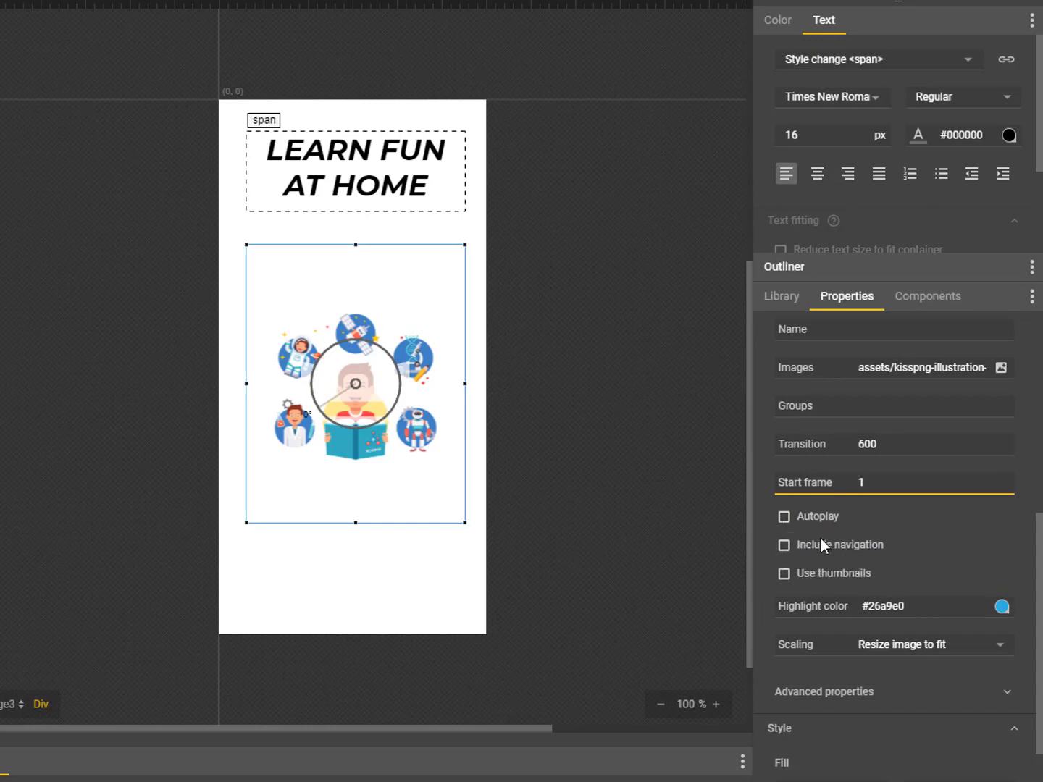
left_click(784, 546)
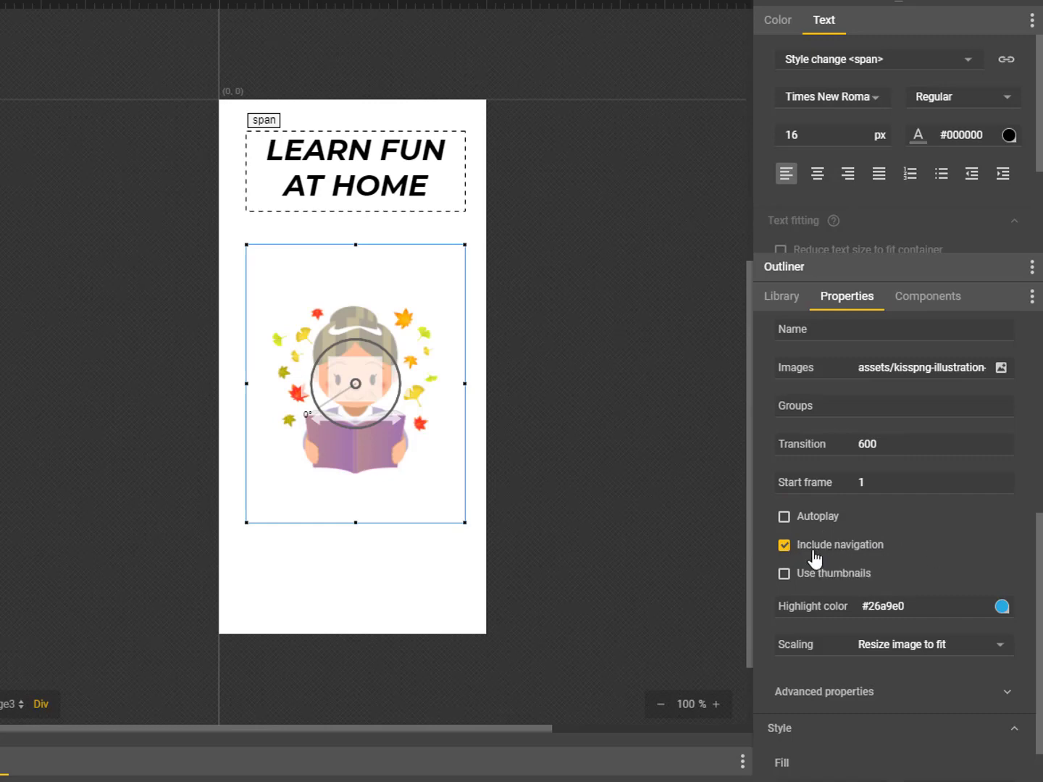
Step: Choose Resize image to fit as the carousel gallery's scaling and deselect the gallery
scroll(988, 571, "down", 5)
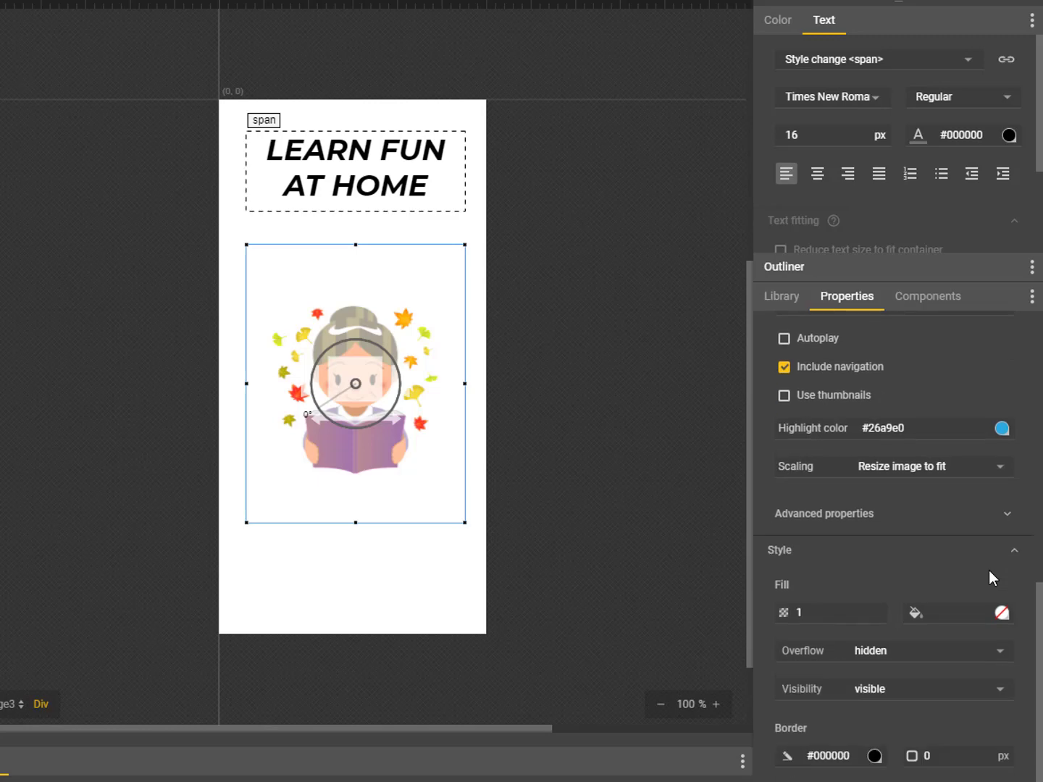
scroll(988, 570, "up", 5)
scroll(883, 531, "up", 7)
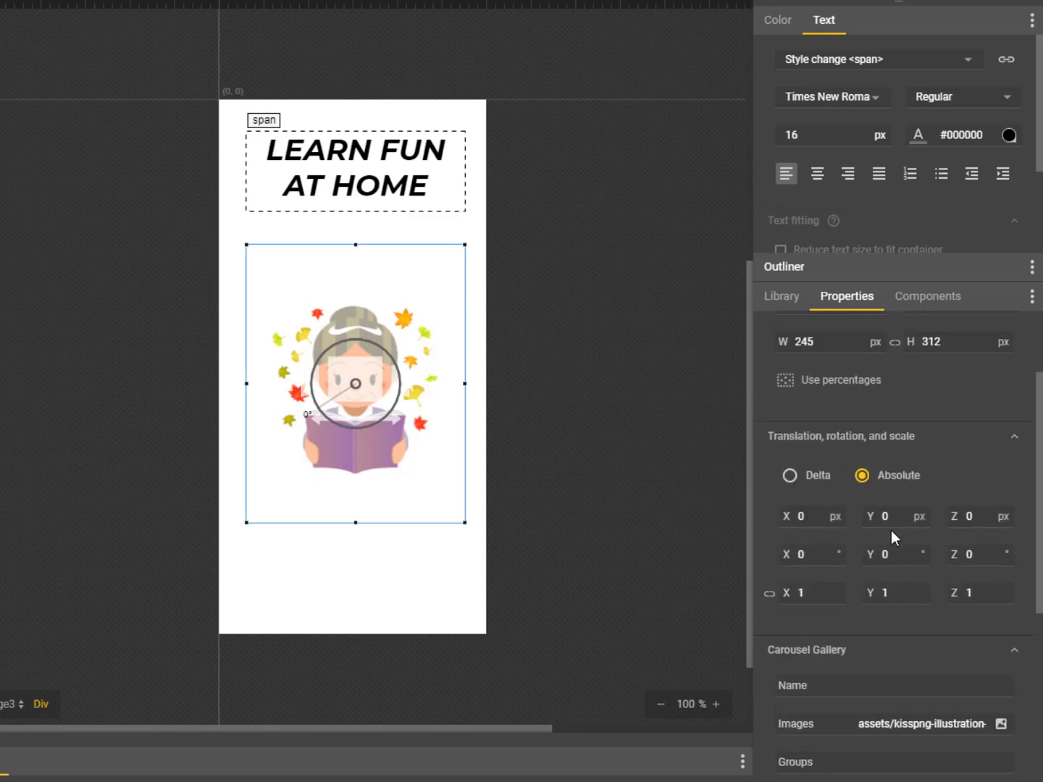
scroll(890, 530, "down", 2)
scroll(891, 530, "down", 8)
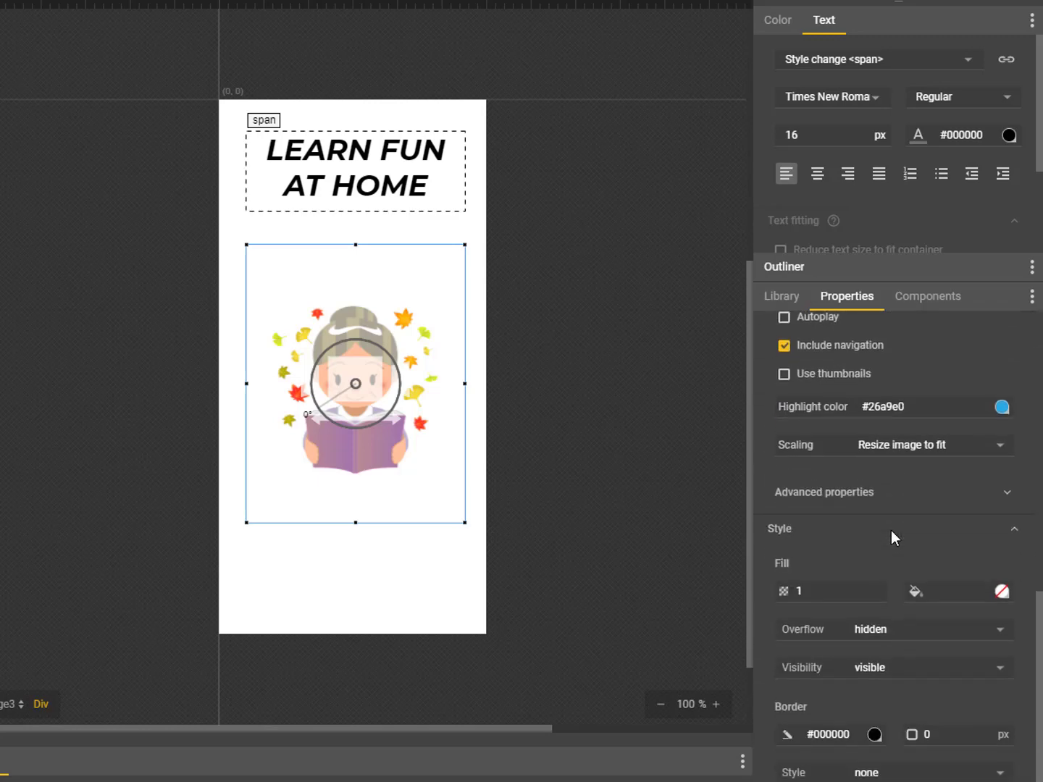
left_click(1000, 454)
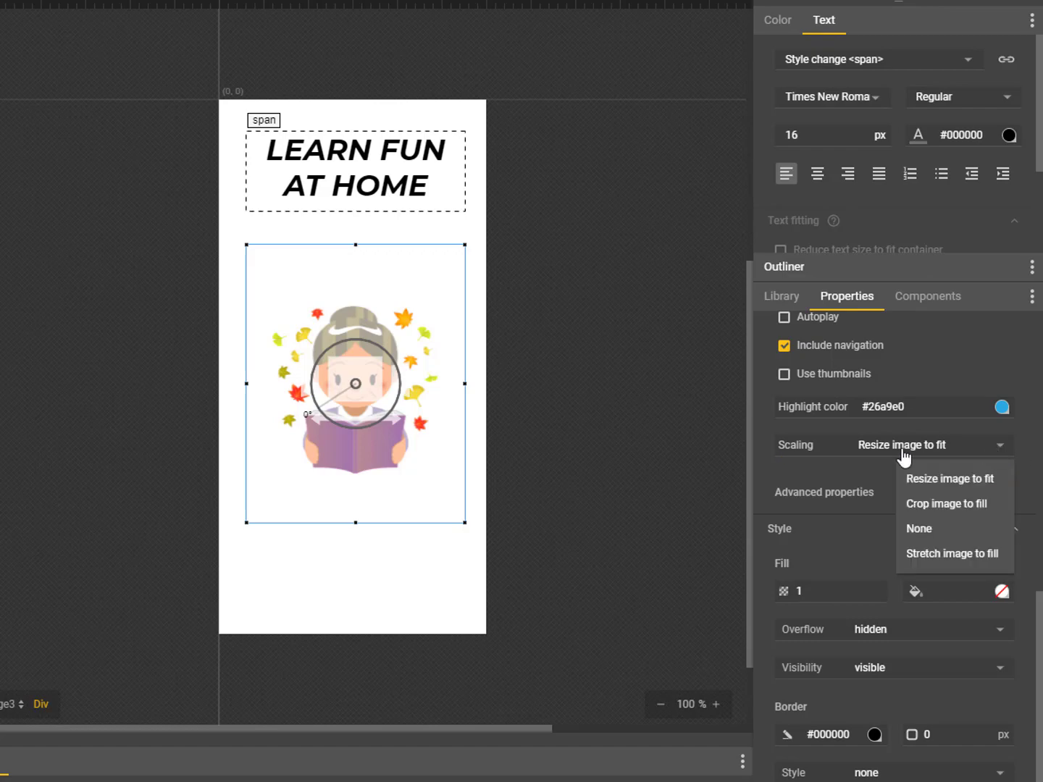
left_click(937, 483)
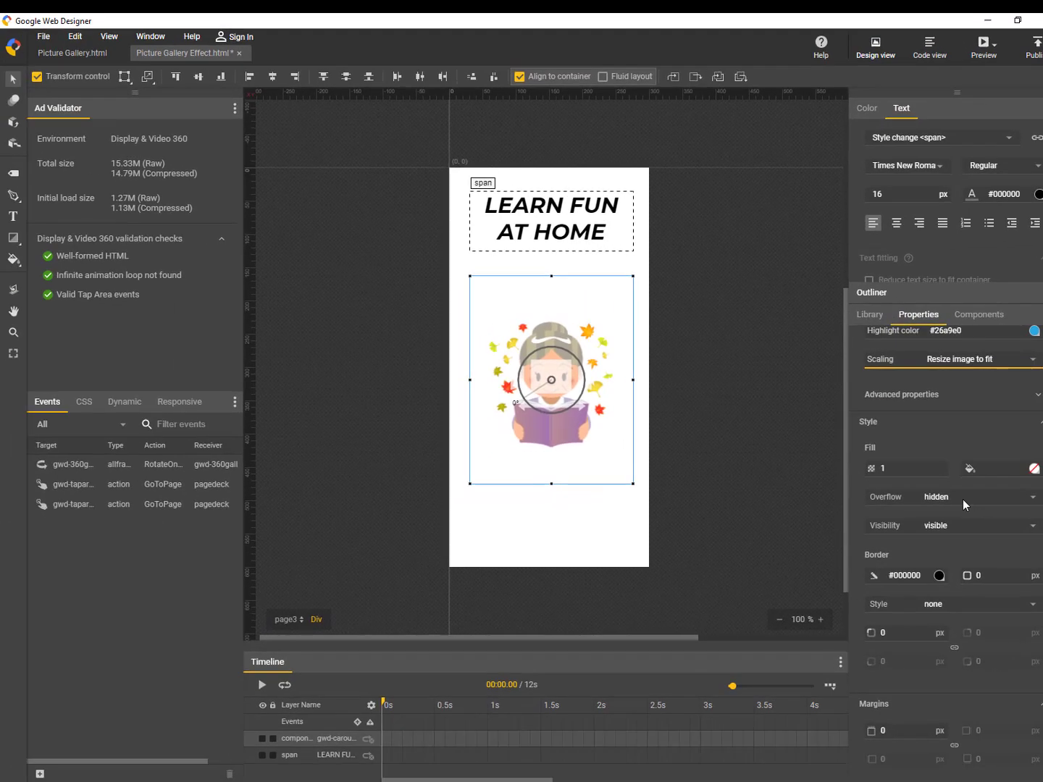
scroll(962, 499, "up", 10)
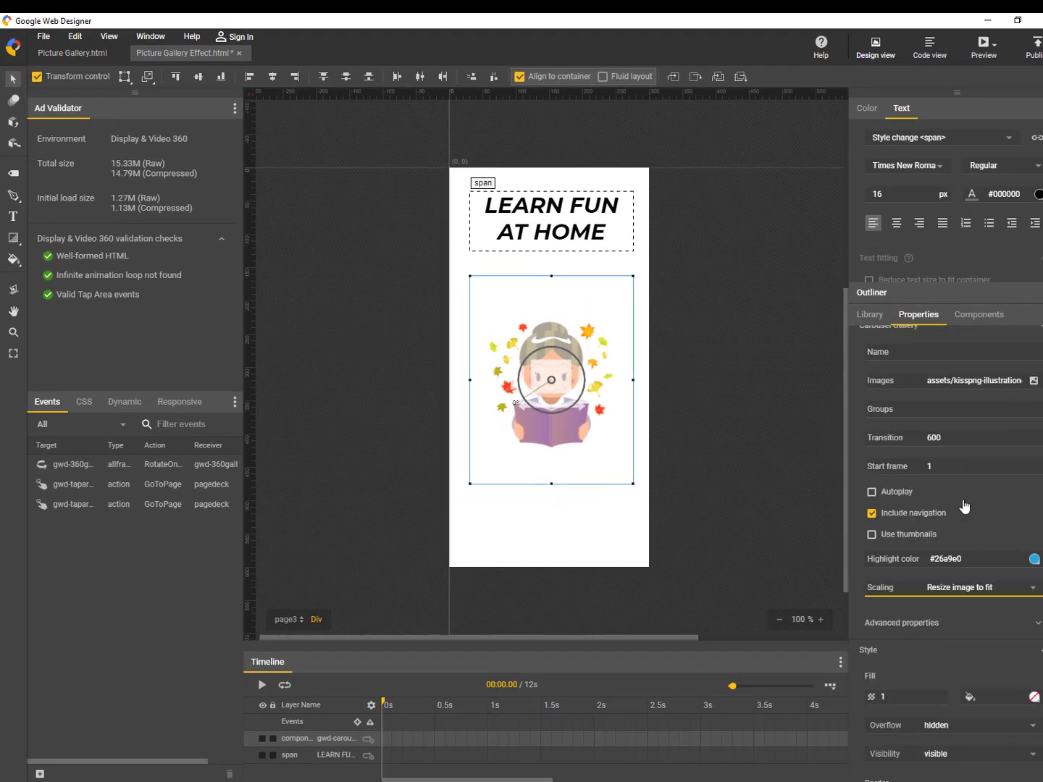
left_click(713, 503)
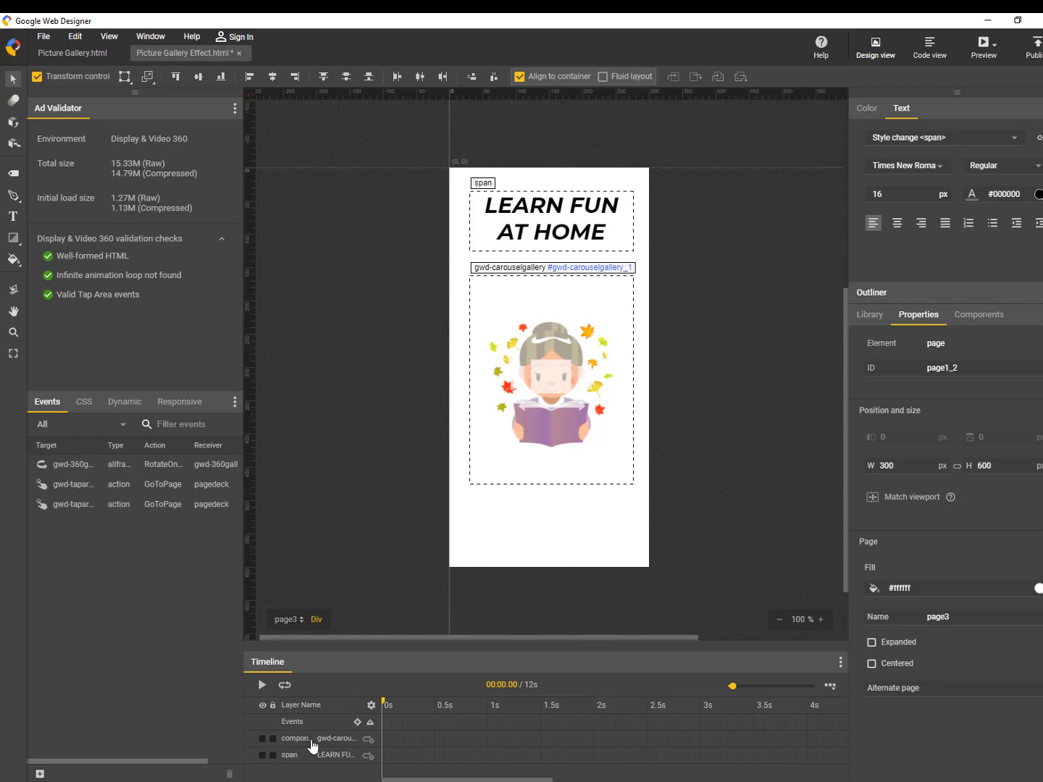
Step: Copy the NEXT label from page2 and paste it onto page3
left_click(289, 621)
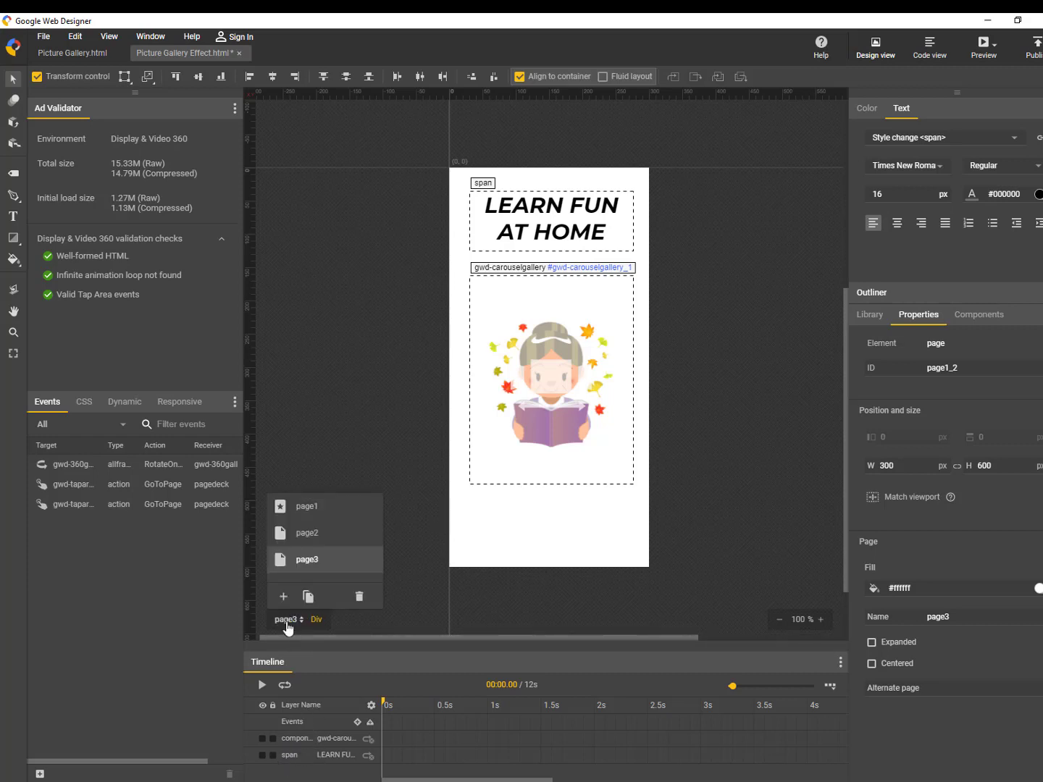
left_click(307, 532)
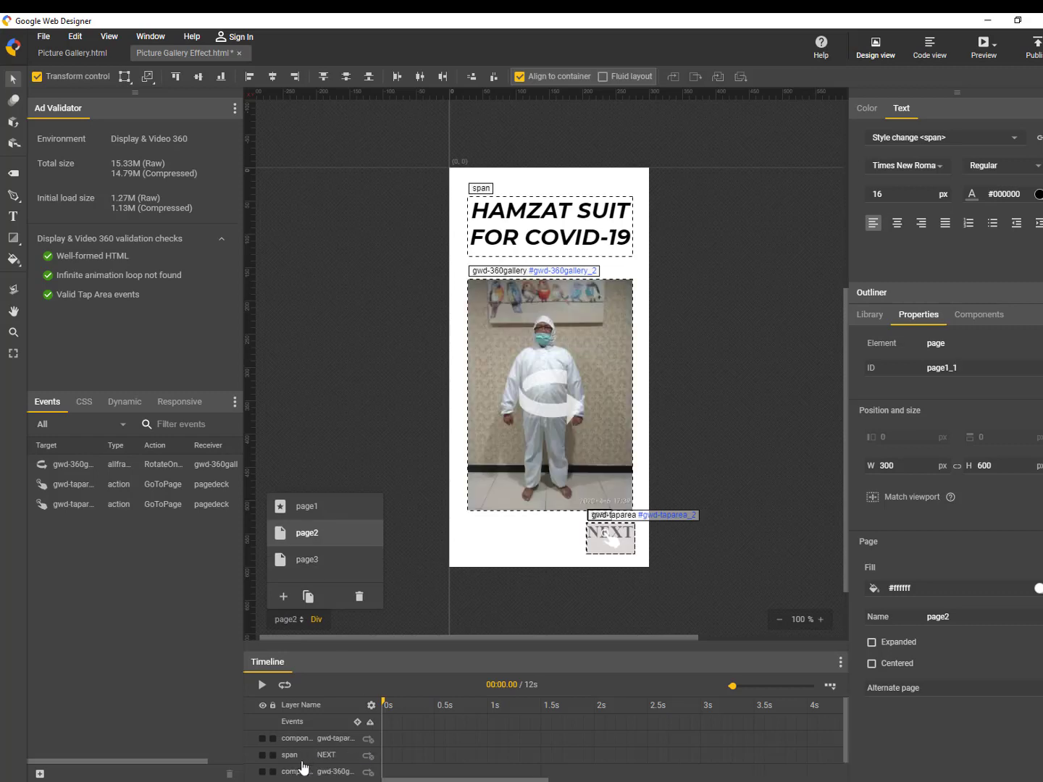
left_click(304, 758)
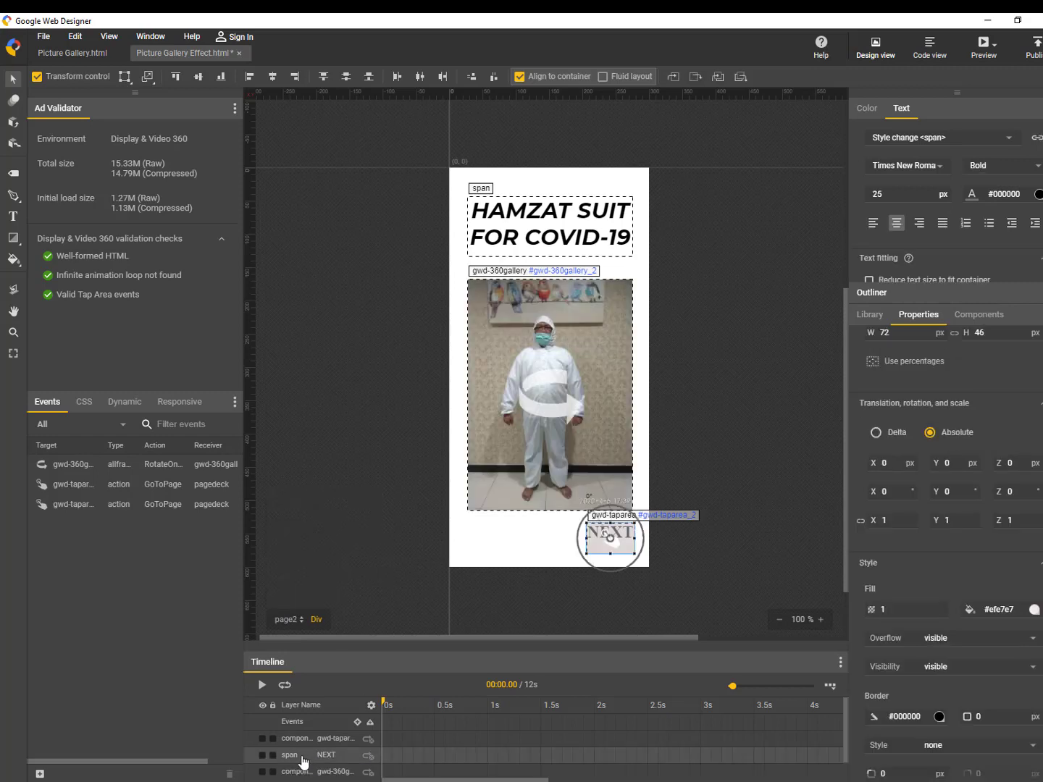
left_click(296, 621)
left_click(307, 559)
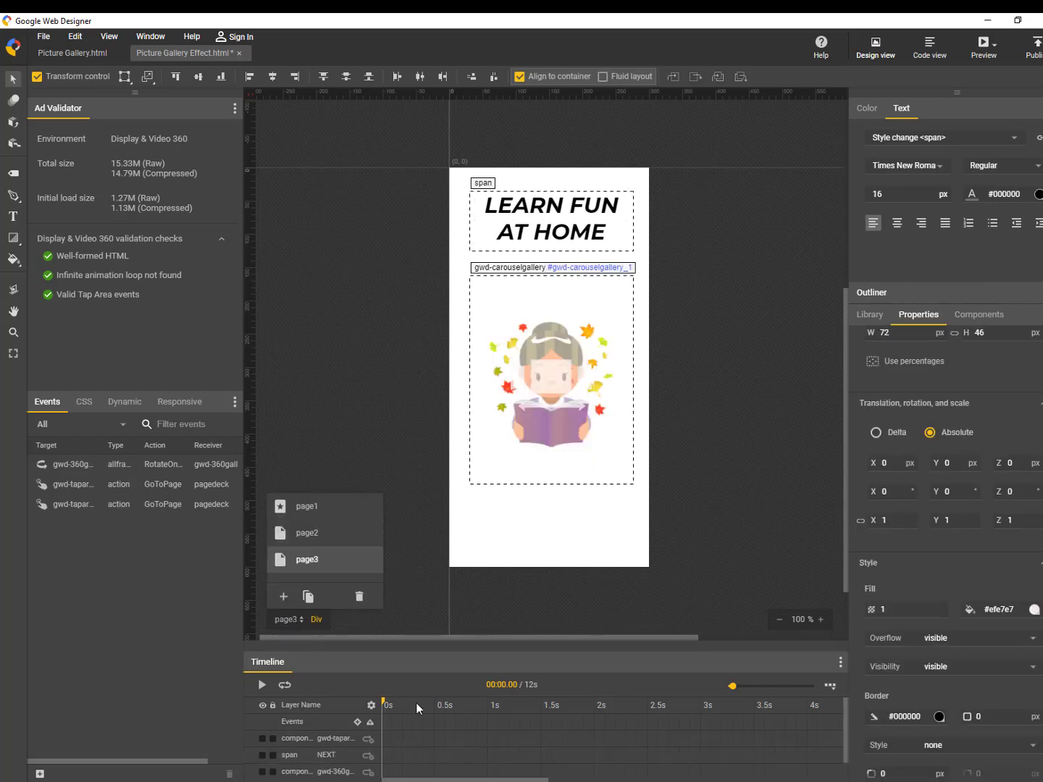
left_click(307, 771)
key("ctrl+v")
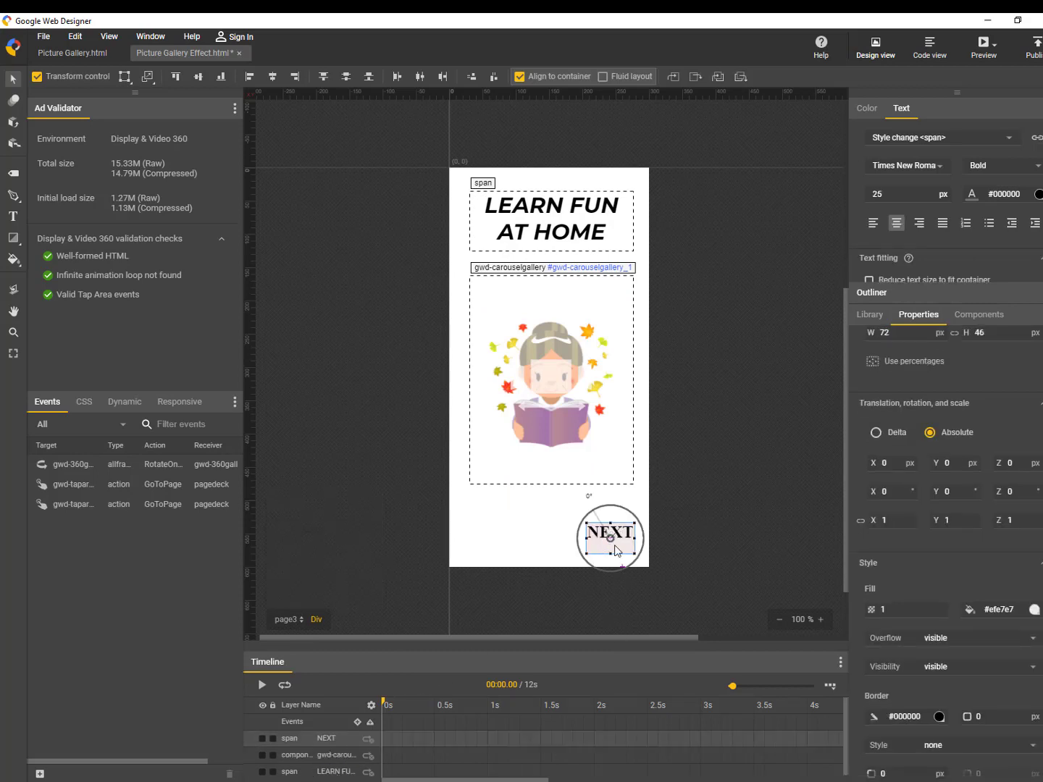
Step: Change the text of page3's pasted NEXT label to BACK
double_click(622, 534)
left_click(610, 532)
left_click(13, 217)
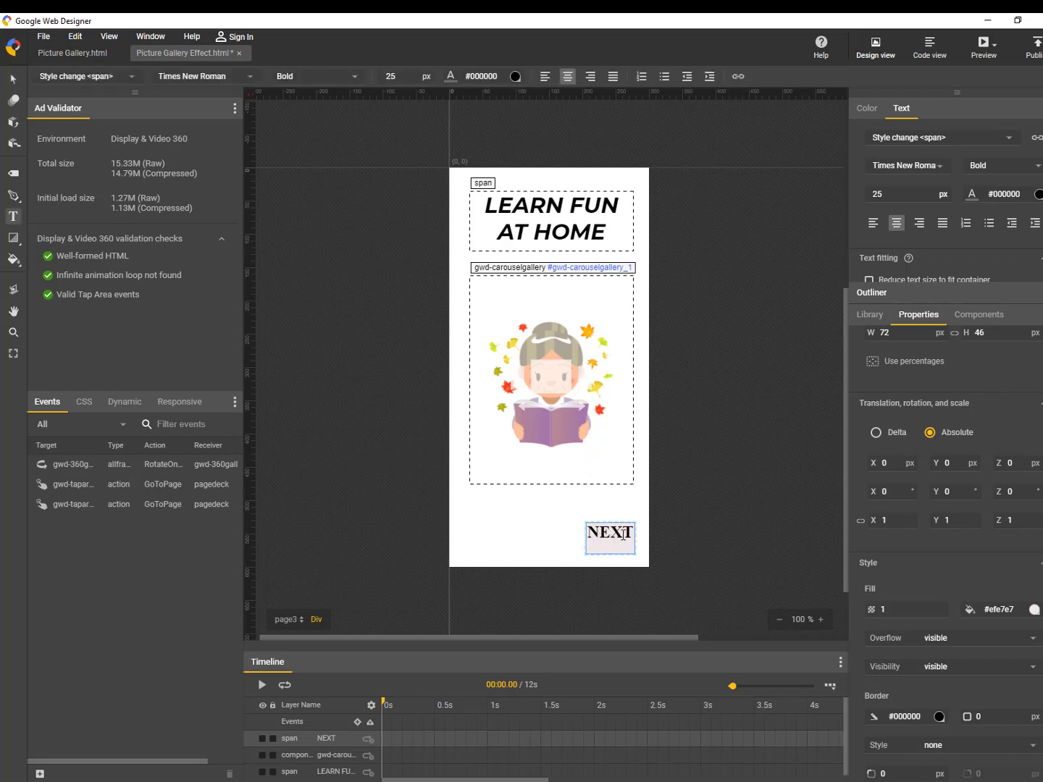
left_click(626, 532)
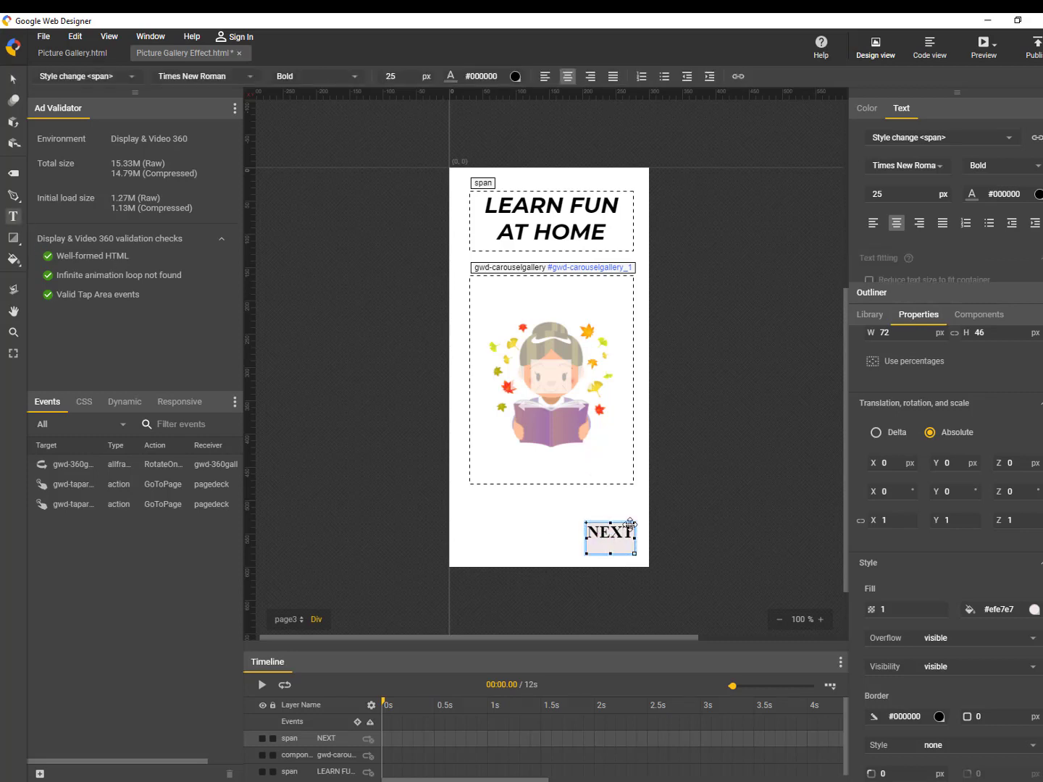
key("BackSpace")
key("BackSpace")
key("BackSpace")
key("BackSpace")
type("BACK")
left_click(698, 526)
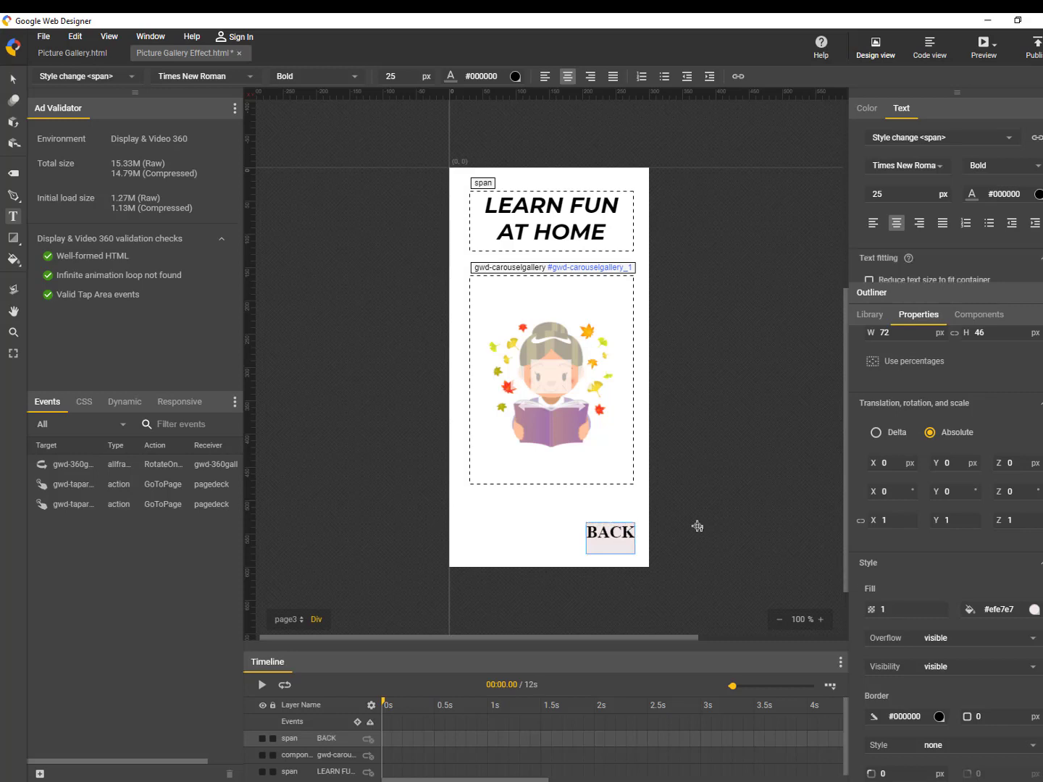
Step: Place a Tap Area over page3's BACK label and resize it to the label's size
left_click(970, 315)
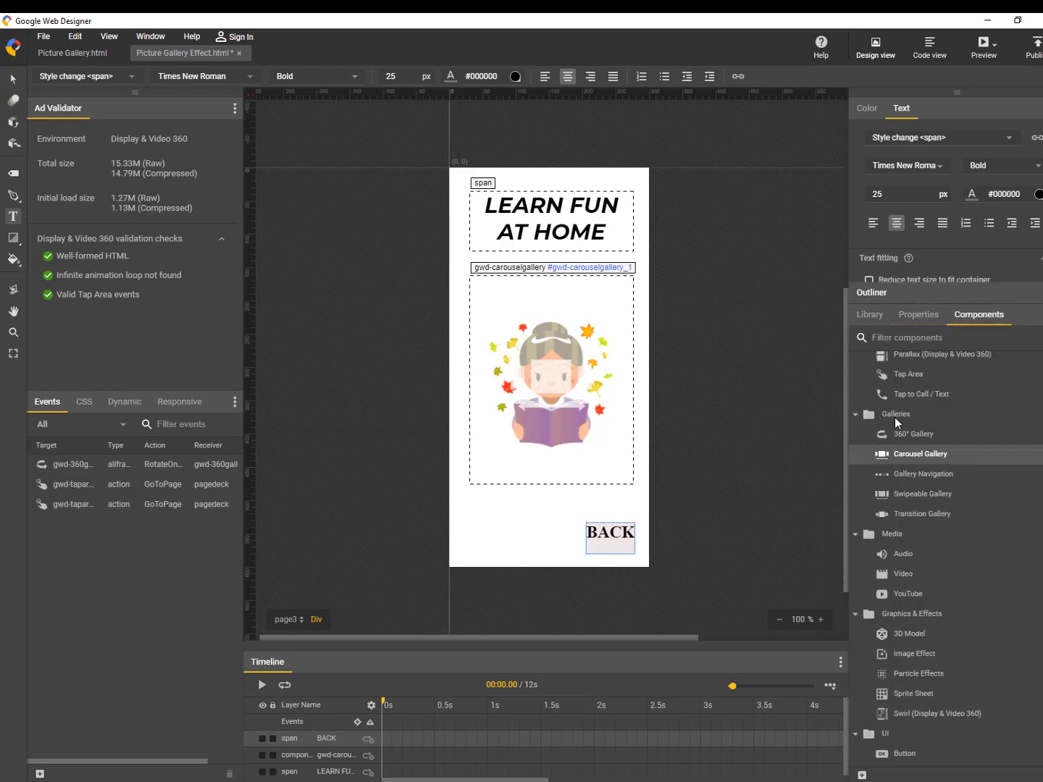
left_click_drag(898, 373, 587, 522)
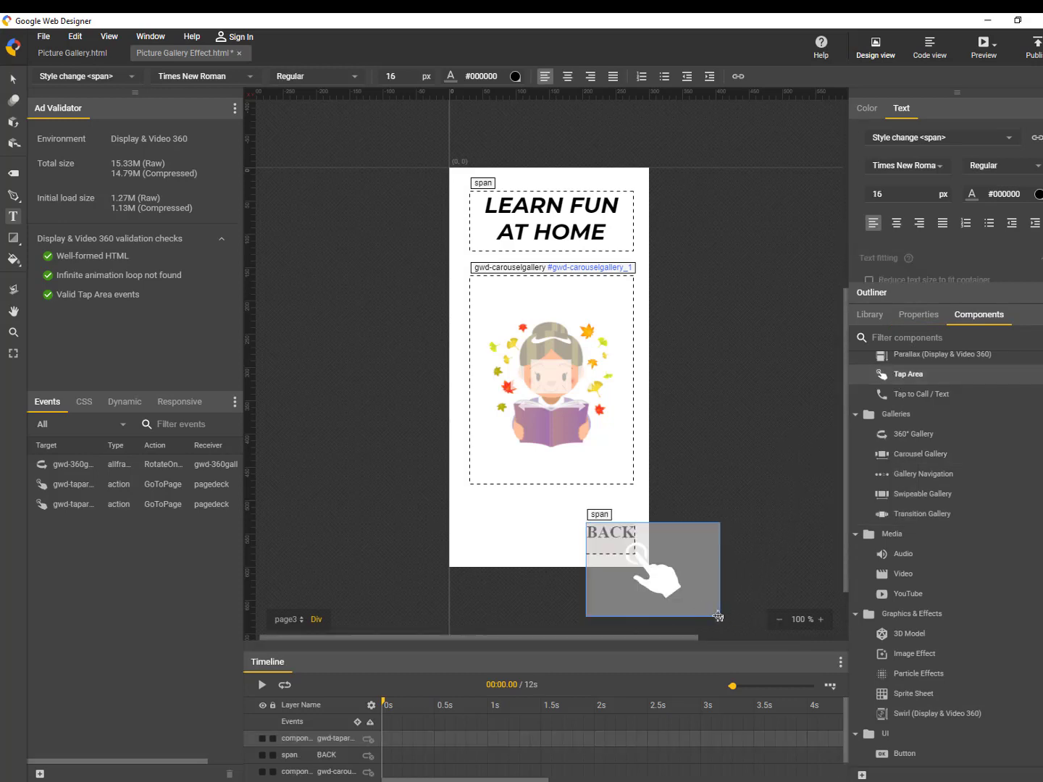
left_click_drag(718, 617, 667, 577)
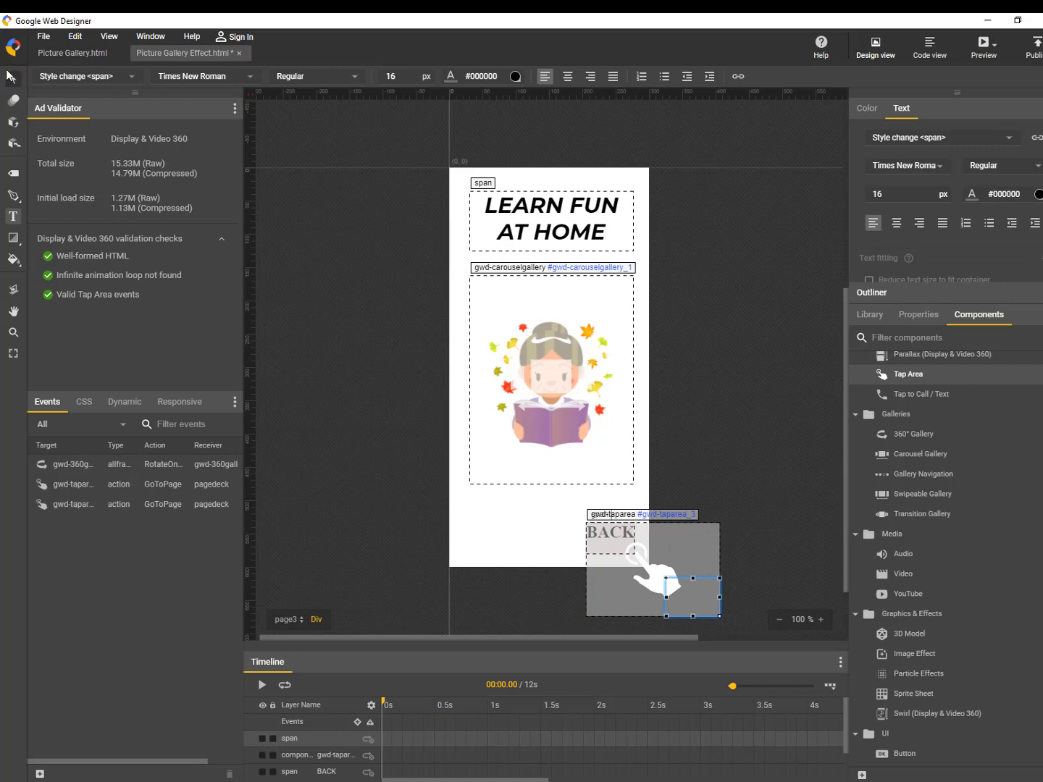
left_click(10, 75)
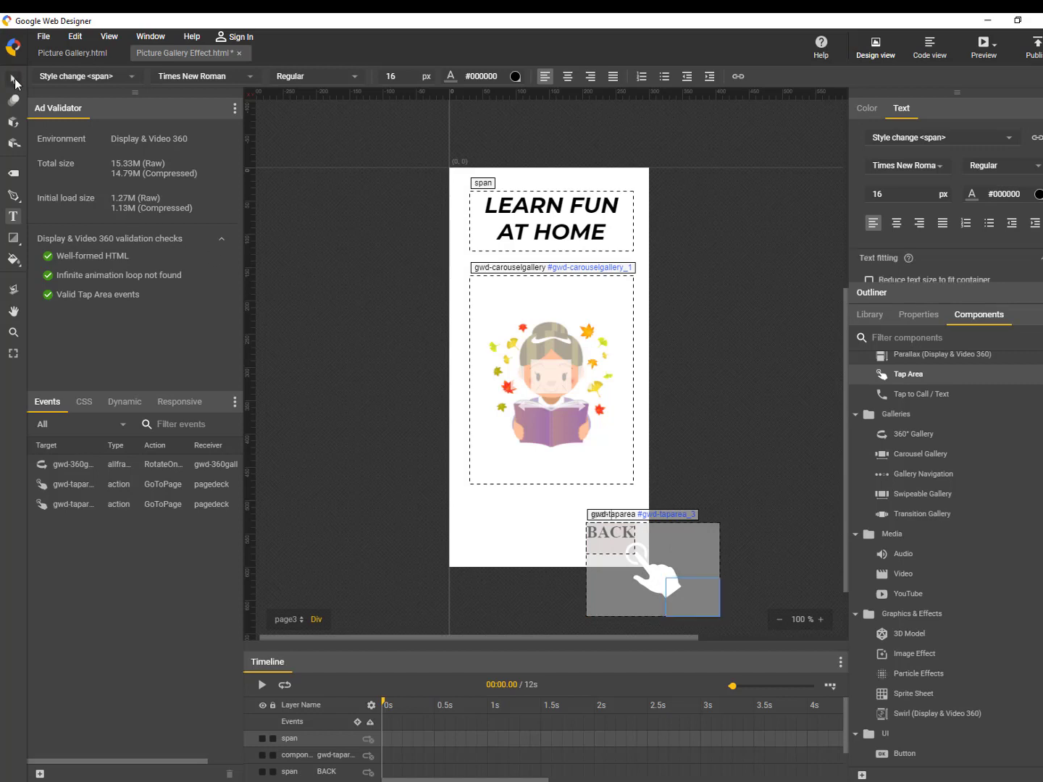
key("Delete")
left_click(703, 610)
left_click_drag(719, 616, 637, 557)
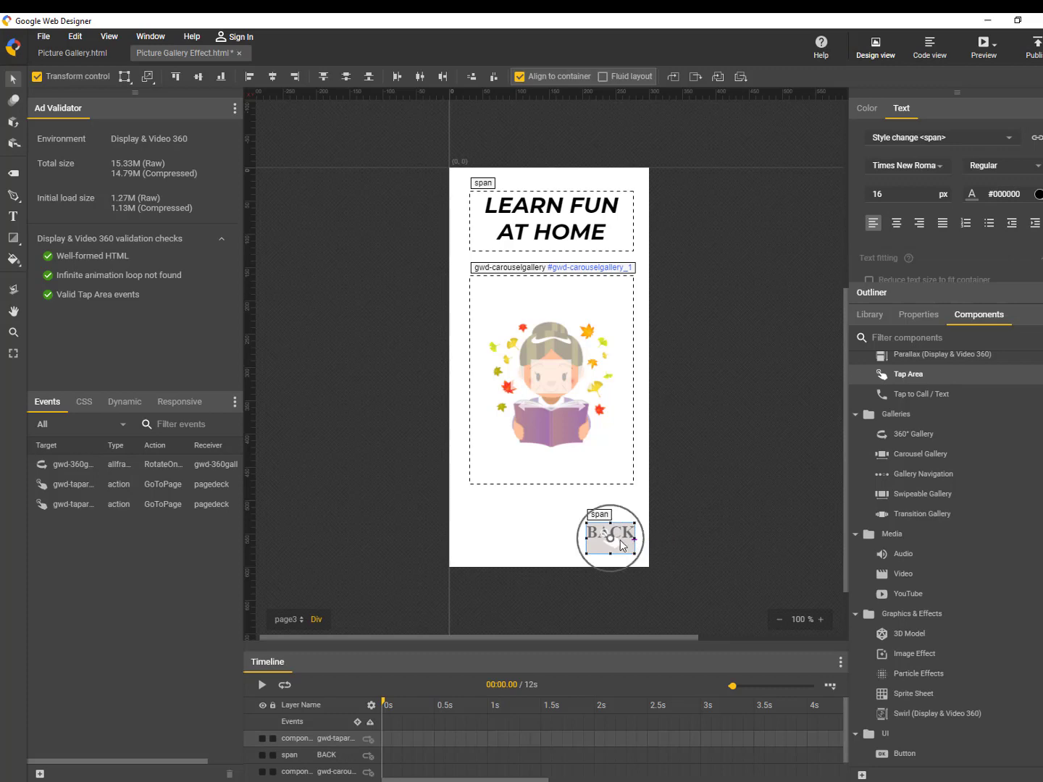
Step: Add a Touch/Click event to the BACK tap area that runs Go to page on pagedeck with page2 as the Page ID
right_click(621, 545)
left_click(640, 416)
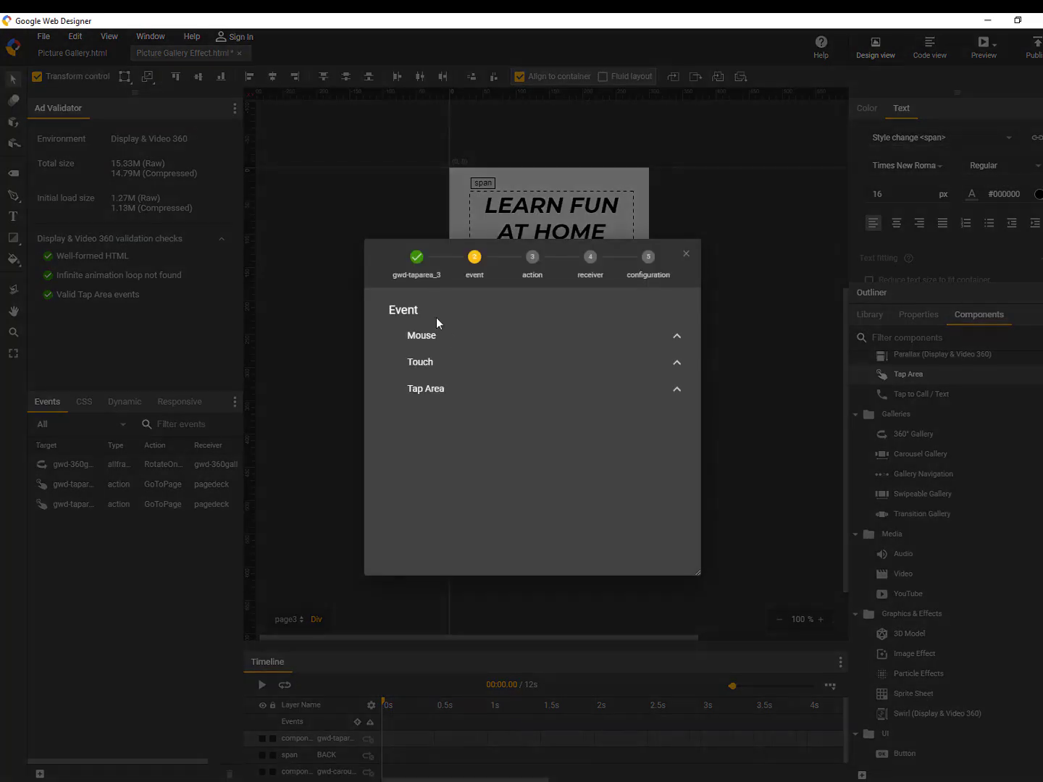
left_click(453, 397)
left_click(455, 413)
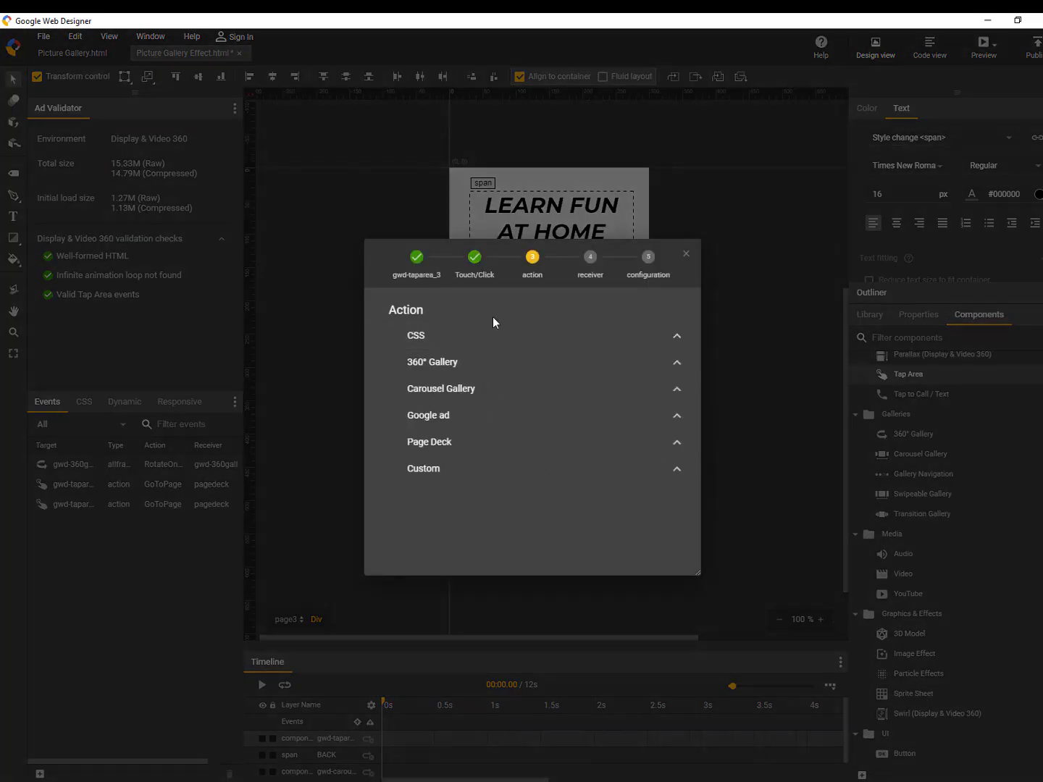
left_click(468, 441)
left_click(485, 467)
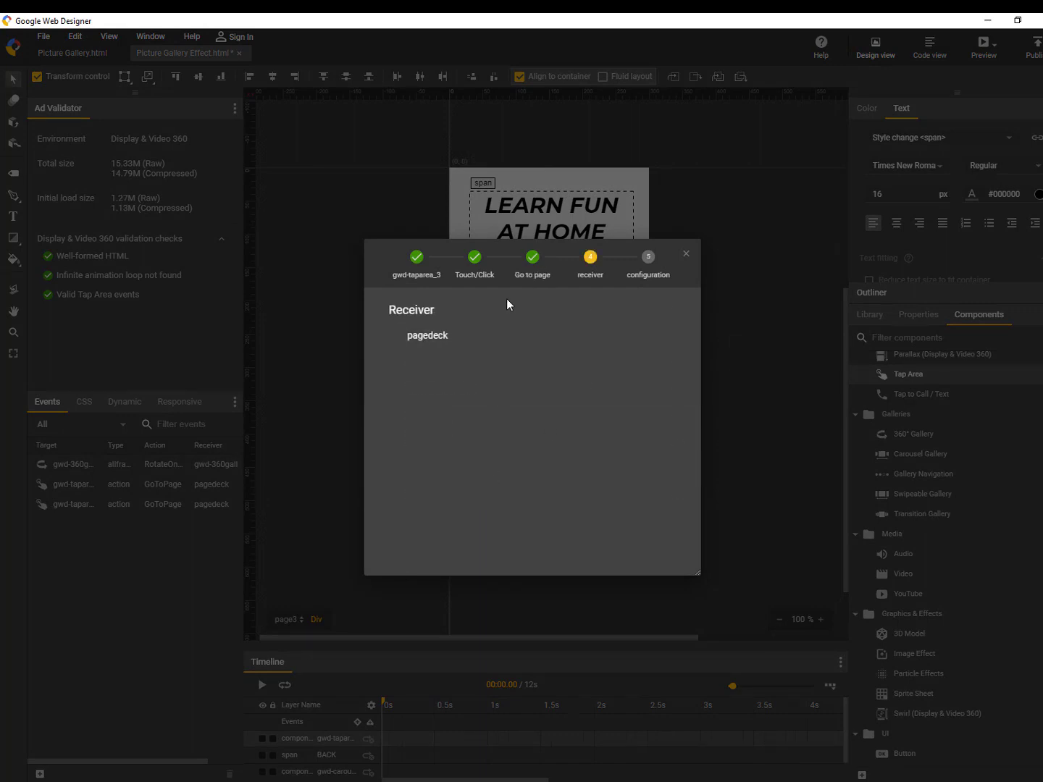
left_click(498, 331)
left_click(608, 335)
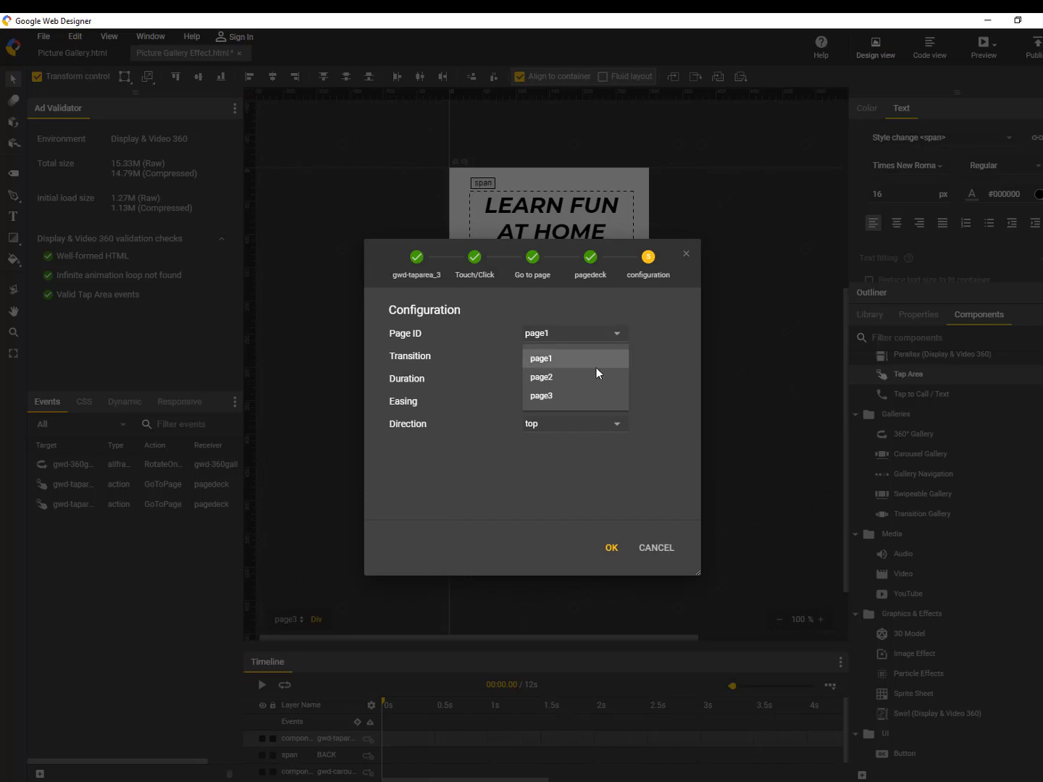
left_click(590, 377)
left_click(610, 549)
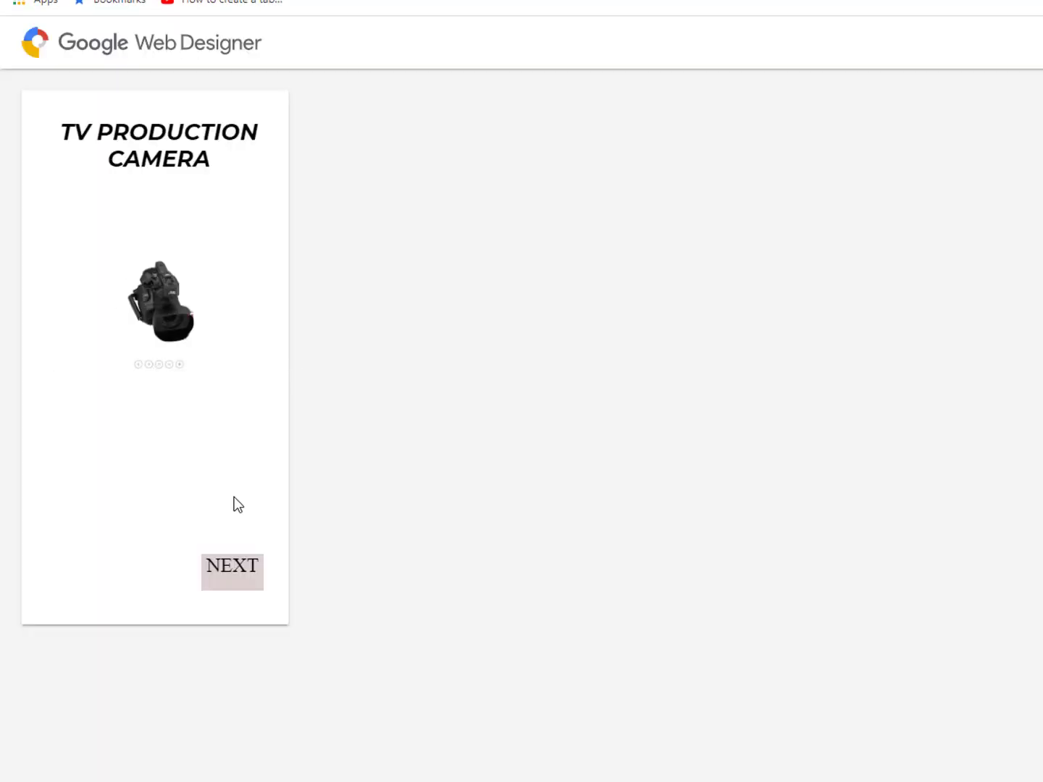
Step: In the browser preview, follow the NEXT tap areas to the LEARN FUN AT HOME page and browse the carousel images with the navigation dots
left_click(253, 572)
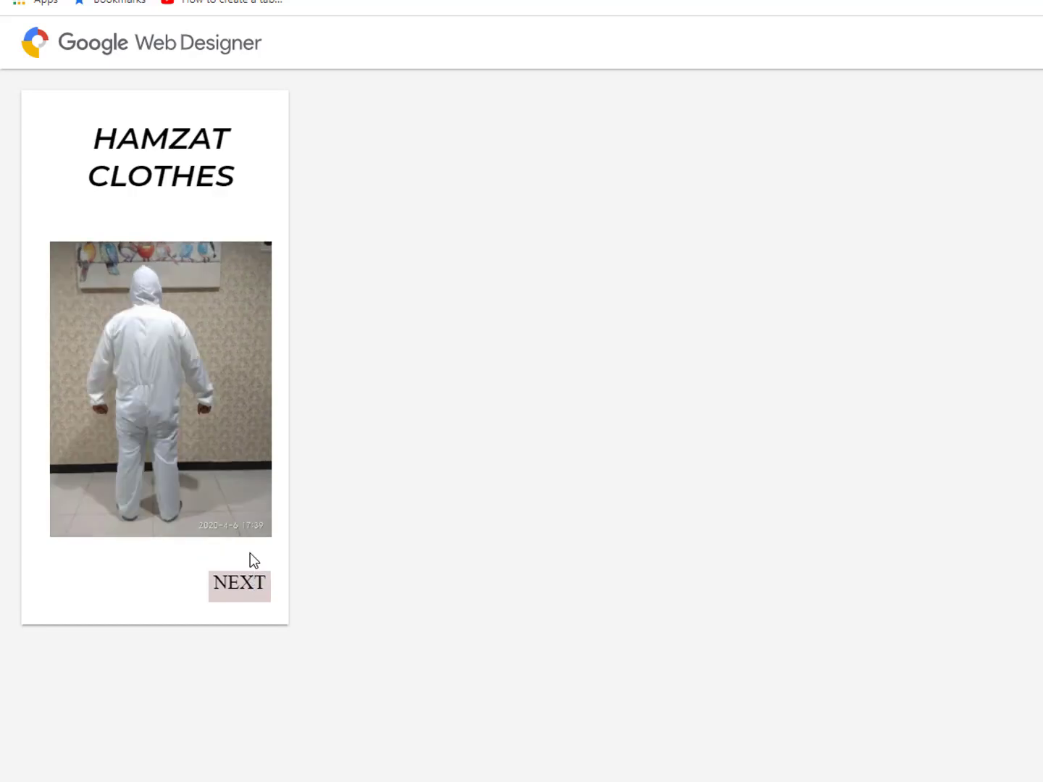
left_click(231, 588)
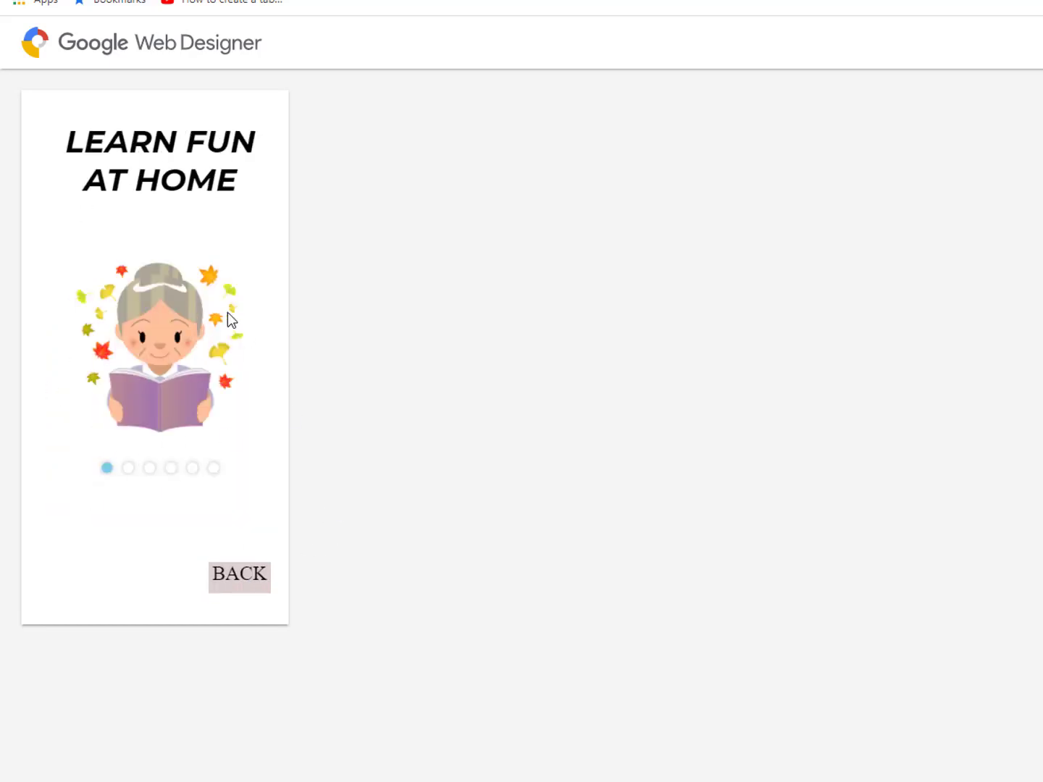
left_click(128, 468)
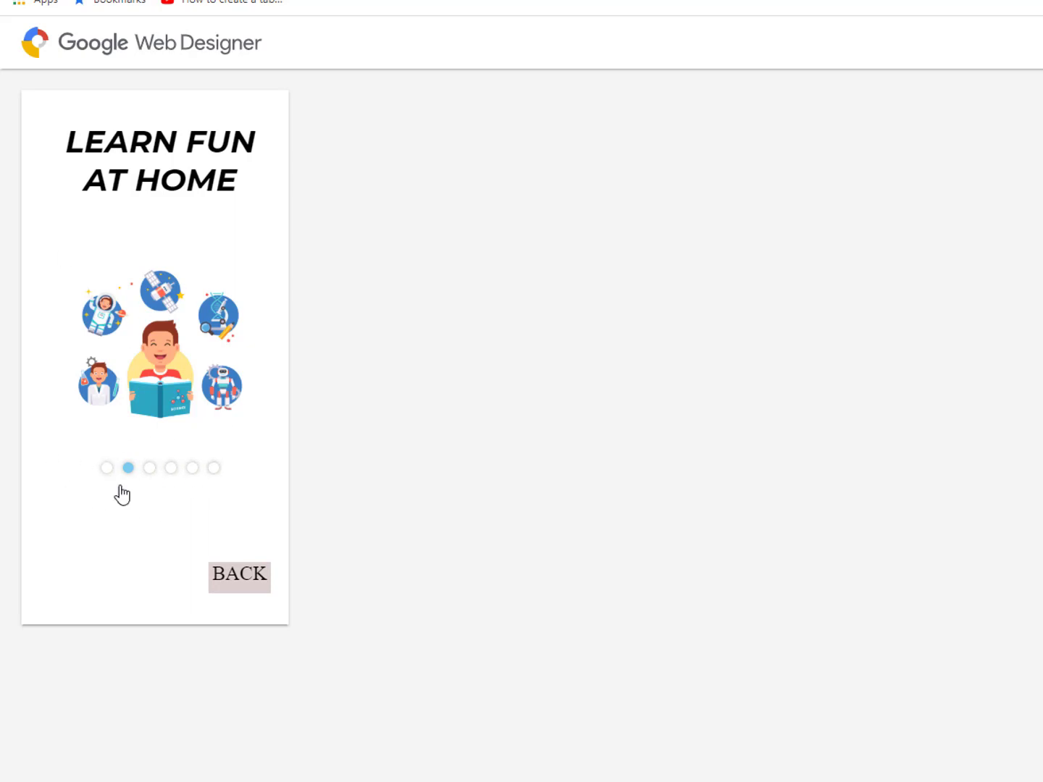
left_click(146, 477)
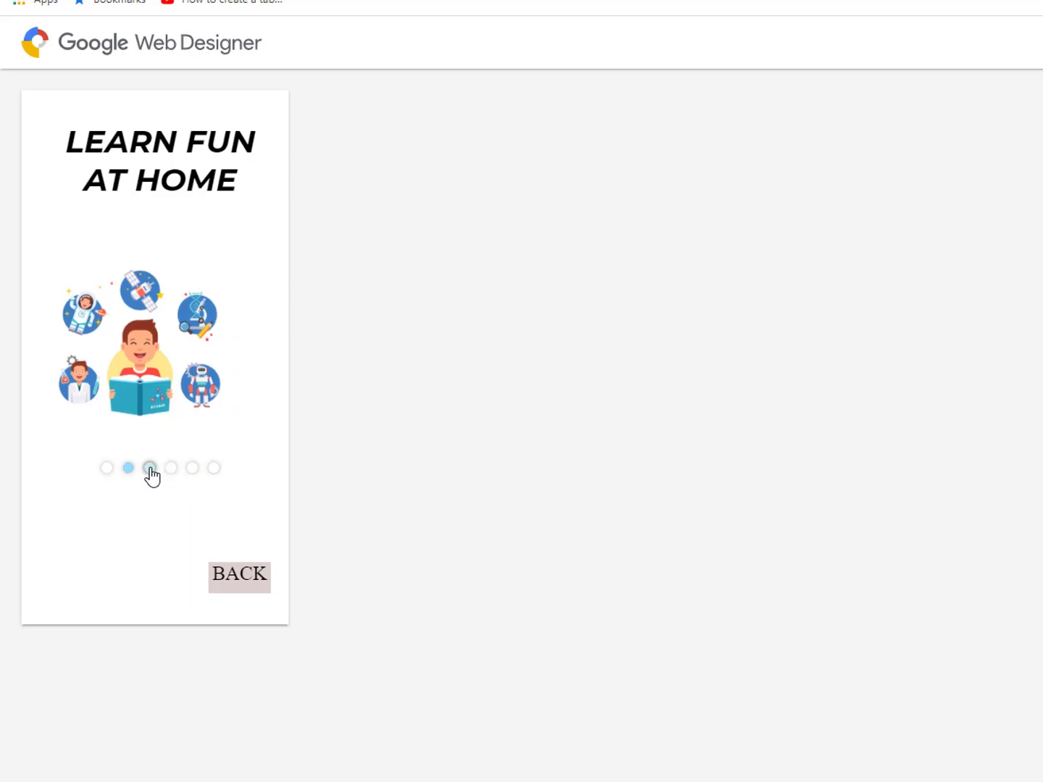
left_click(169, 471)
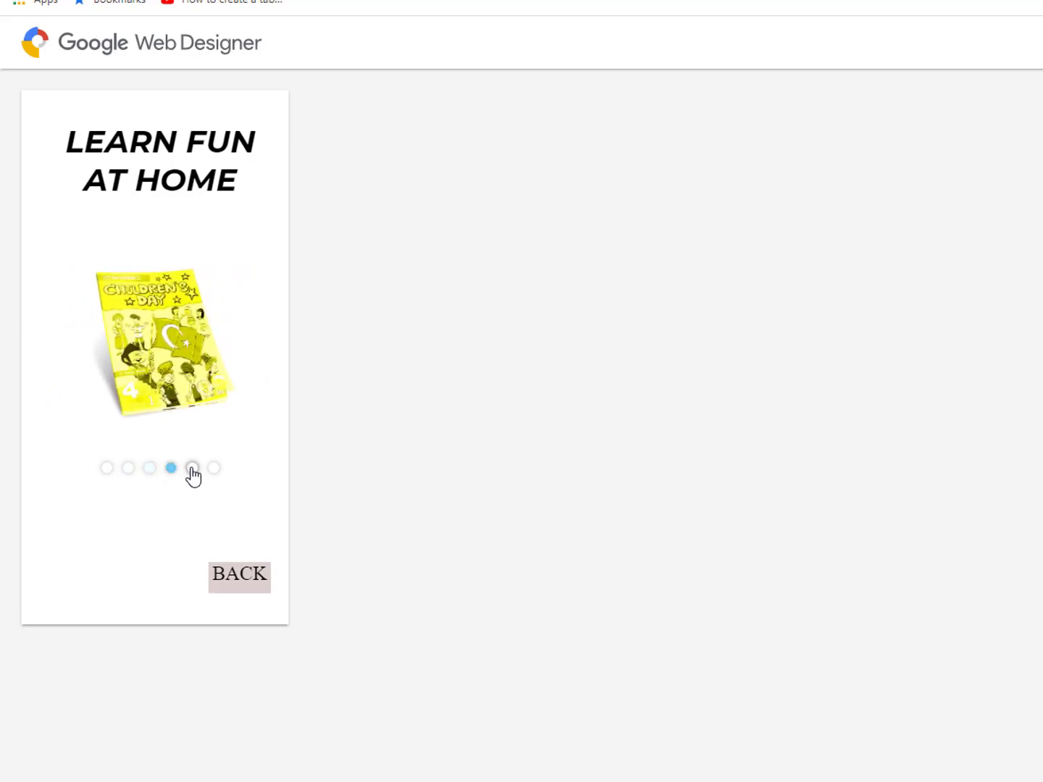
left_click(194, 475)
left_click(213, 473)
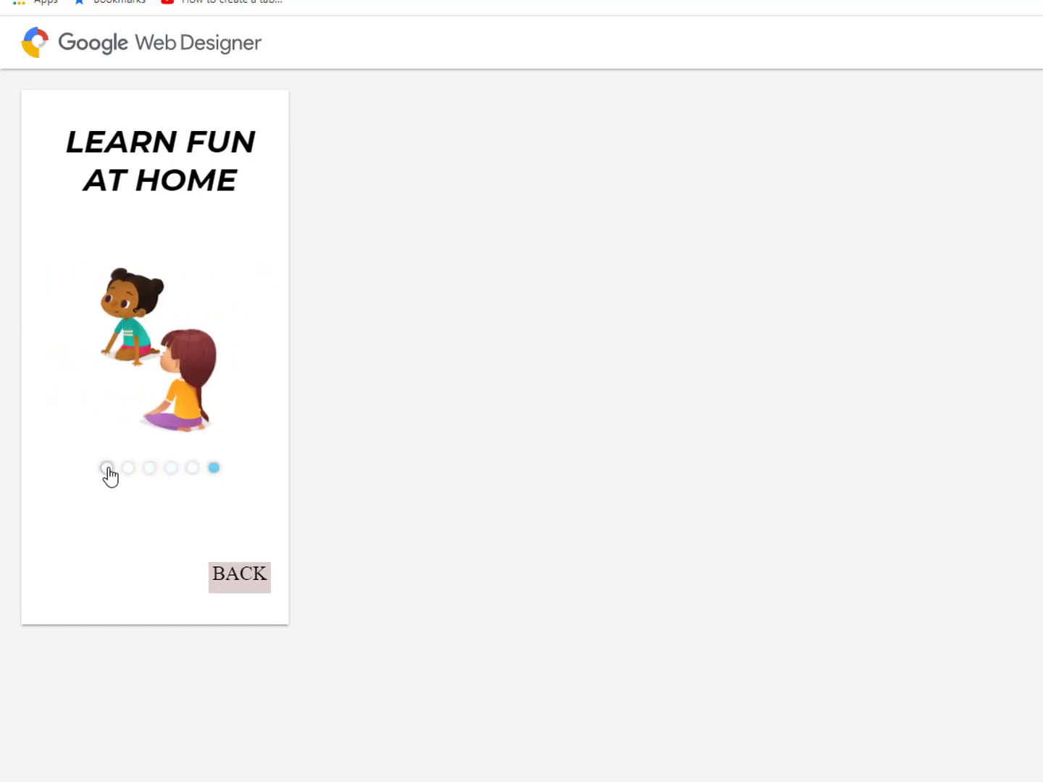
left_click(106, 472)
left_click(132, 474)
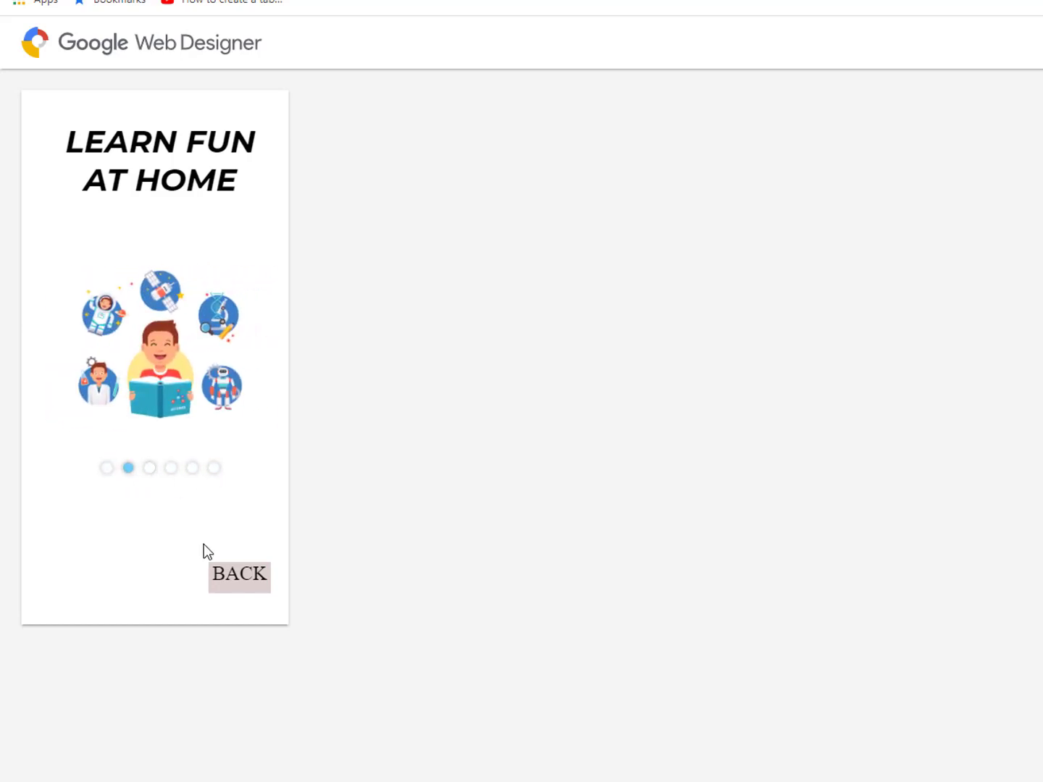
Step: Test the BACK tap area on the LEARN FUN AT HOME page in the browser preview, and return to the banner design
left_click(238, 585)
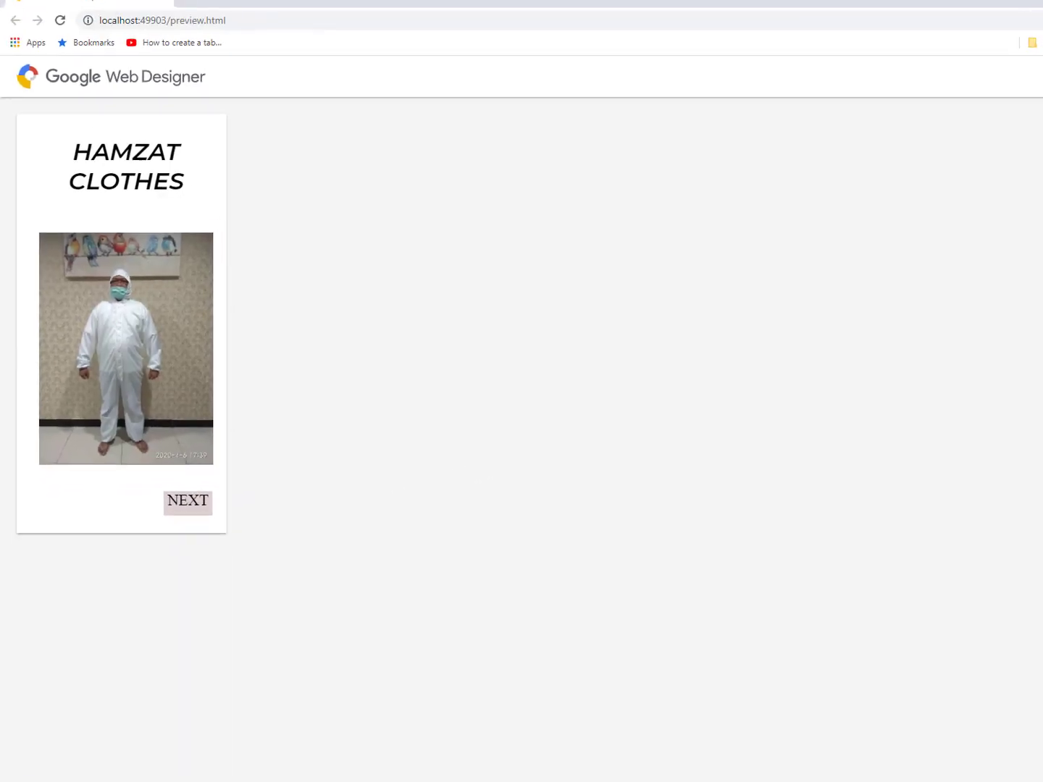
left_click(1033, 7)
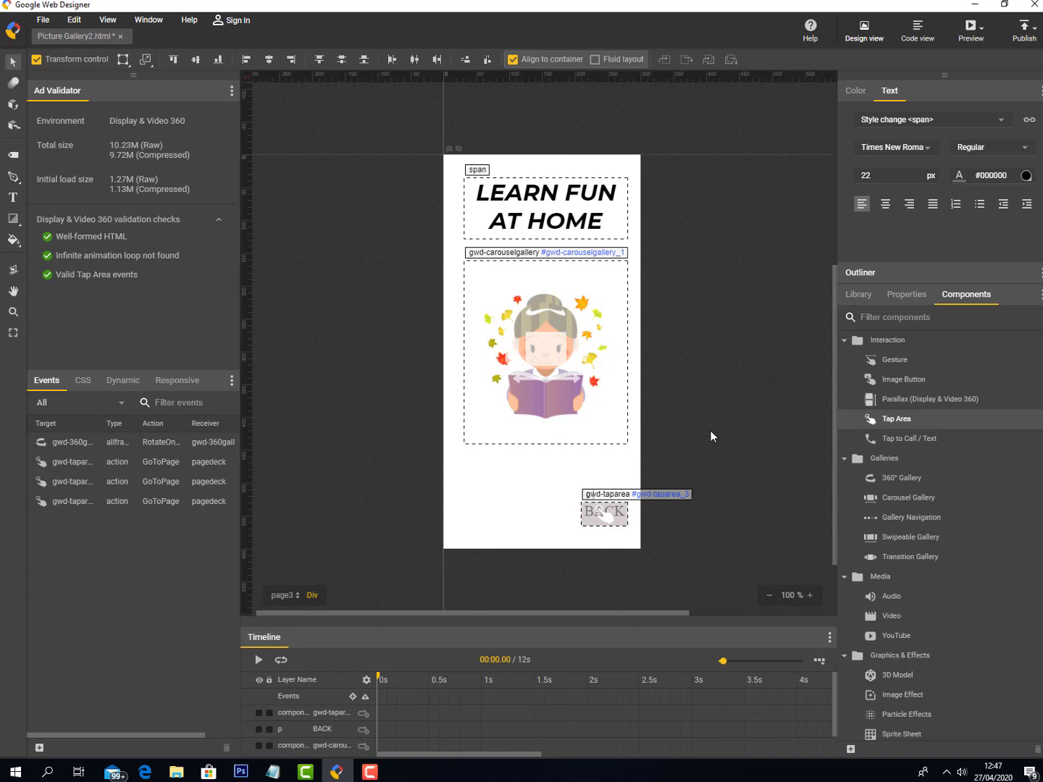
Step: Turn on Autoplay and turn off Include navigation for page3's carousel gallery
left_click(512, 360)
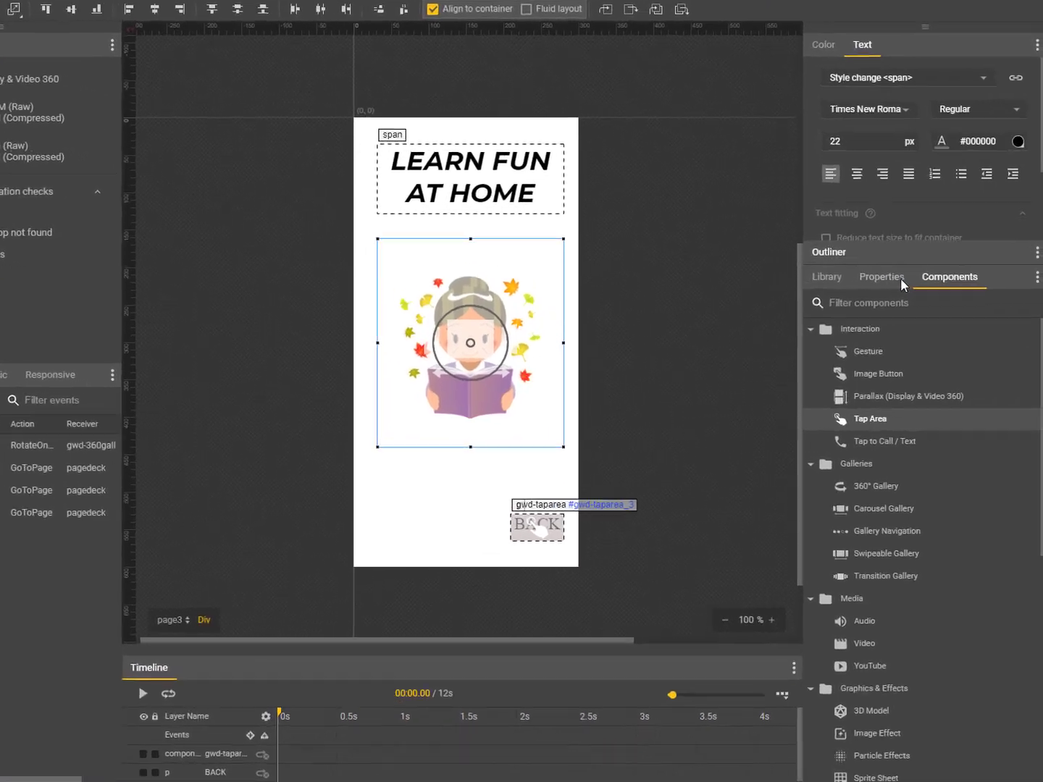
left_click(906, 295)
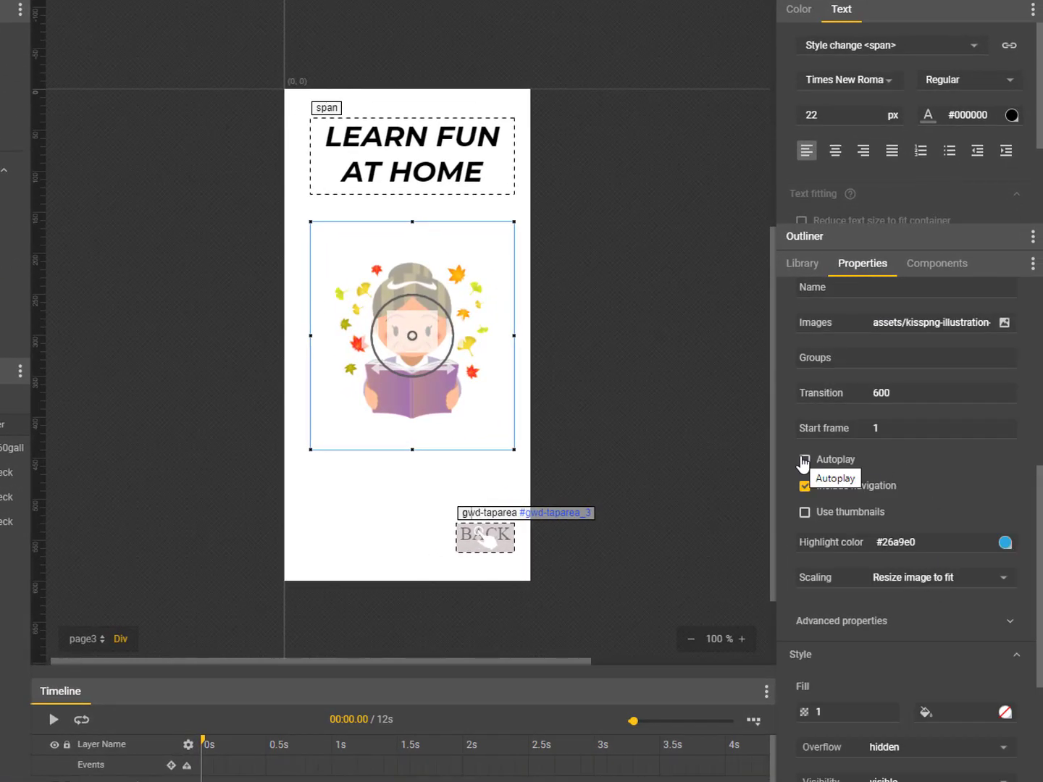
left_click(805, 486)
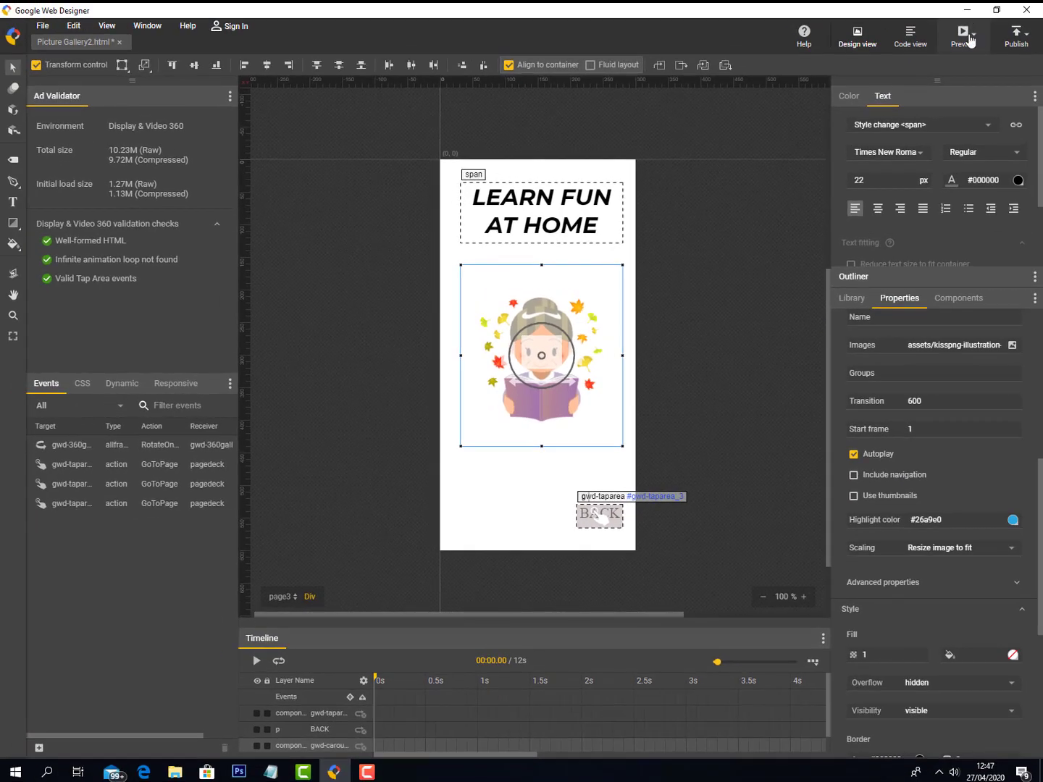
Step: Preview the banner in Chrome and follow the NEXT tap areas to check the carousel on the LEARN FUN AT HOME page
left_click(970, 40)
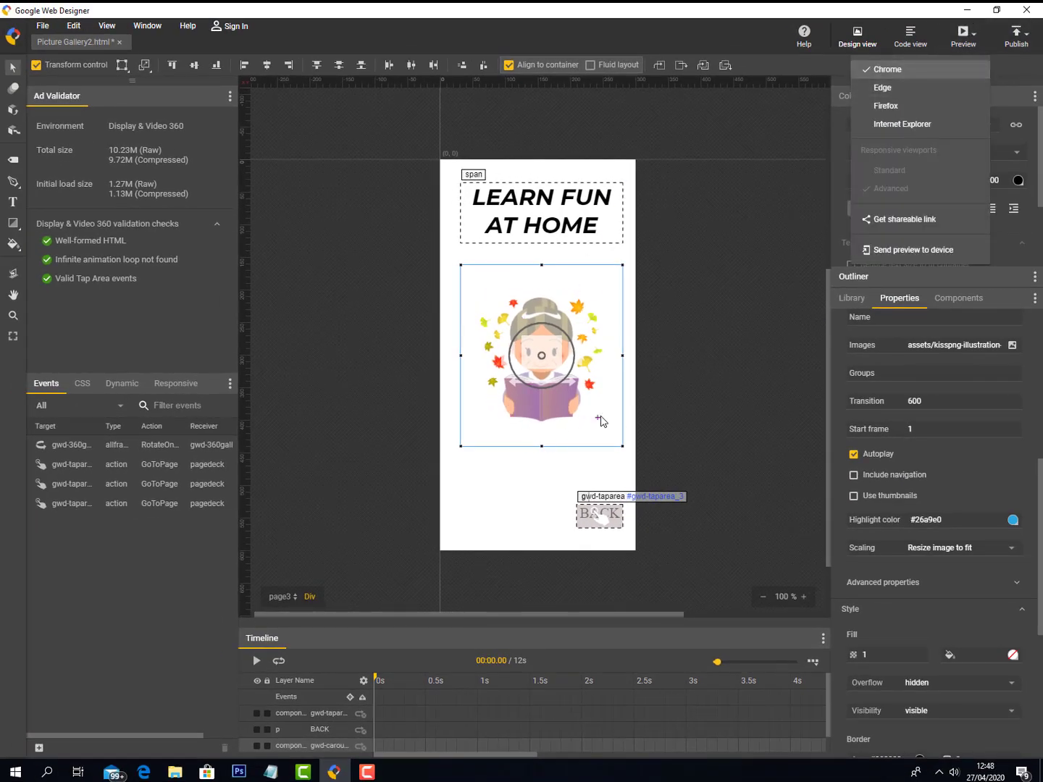
left_click(965, 31)
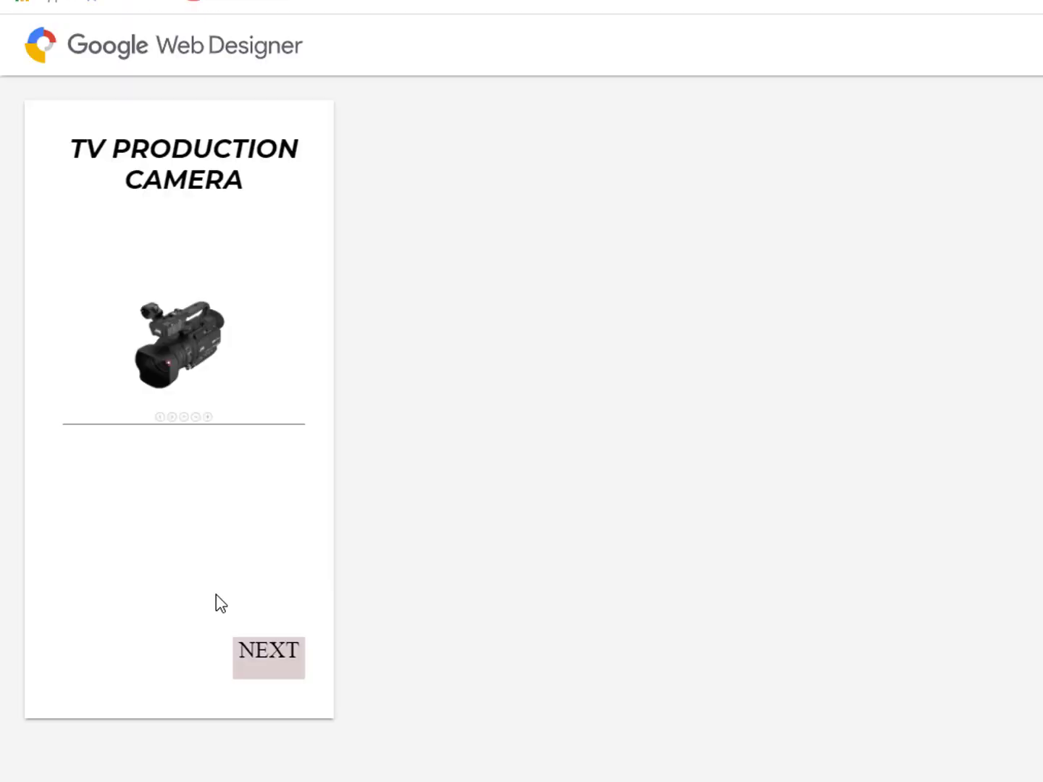
left_click(186, 478)
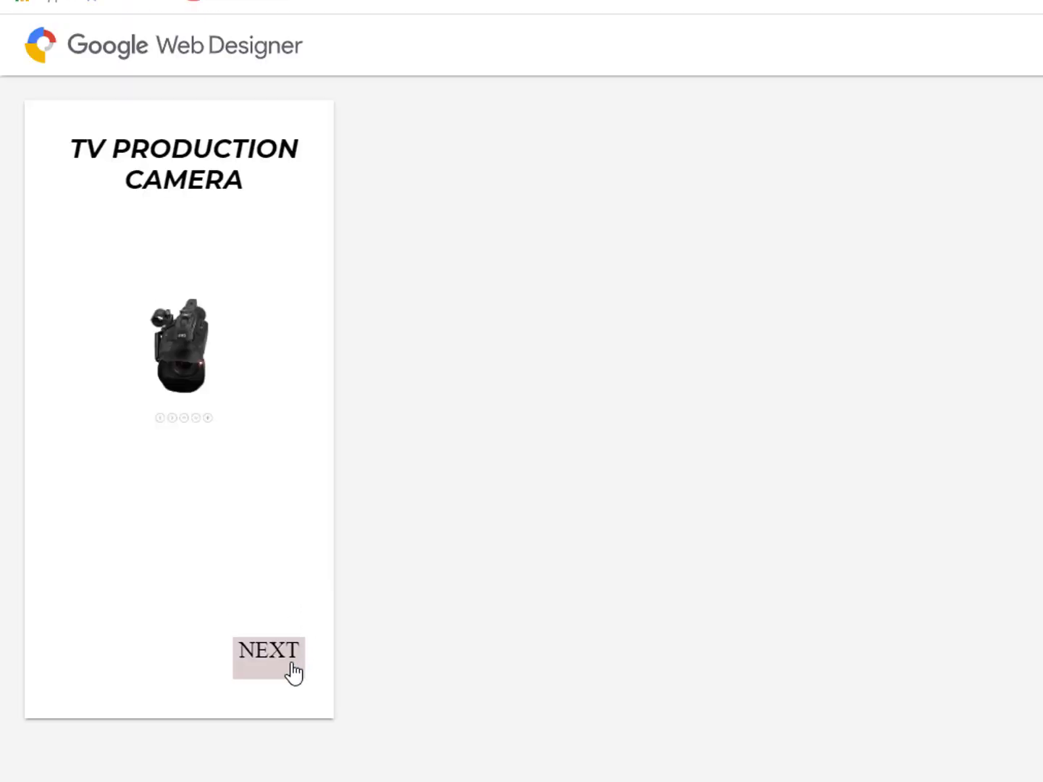
left_click(290, 669)
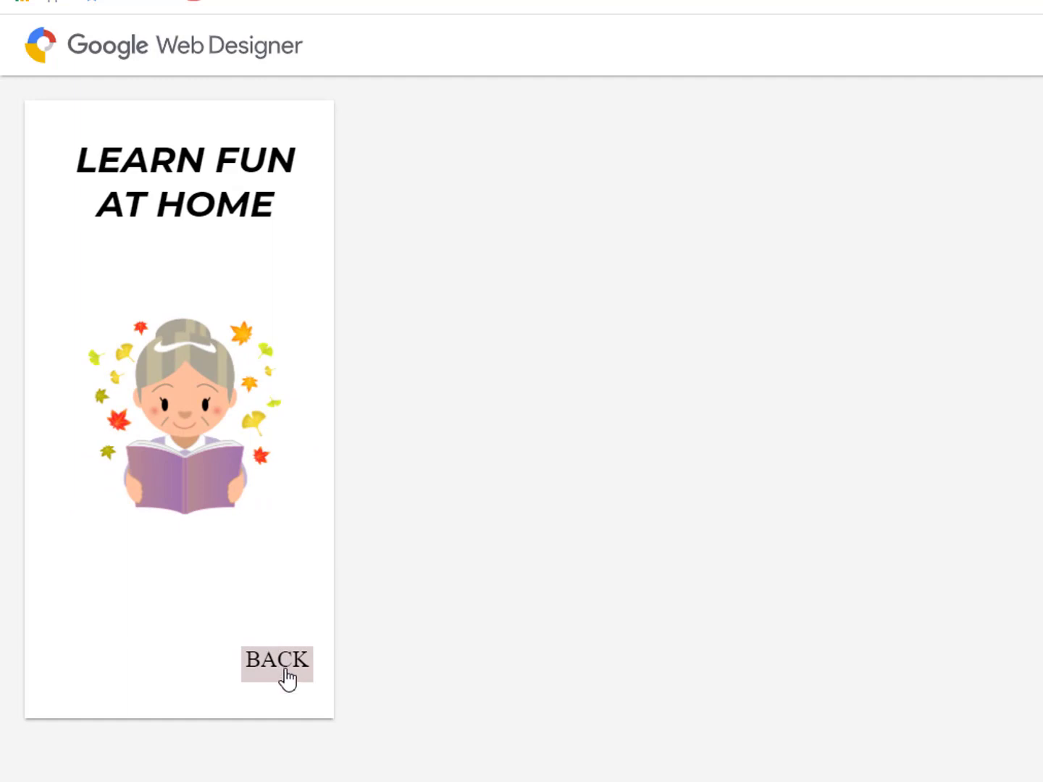
left_click(1024, 9)
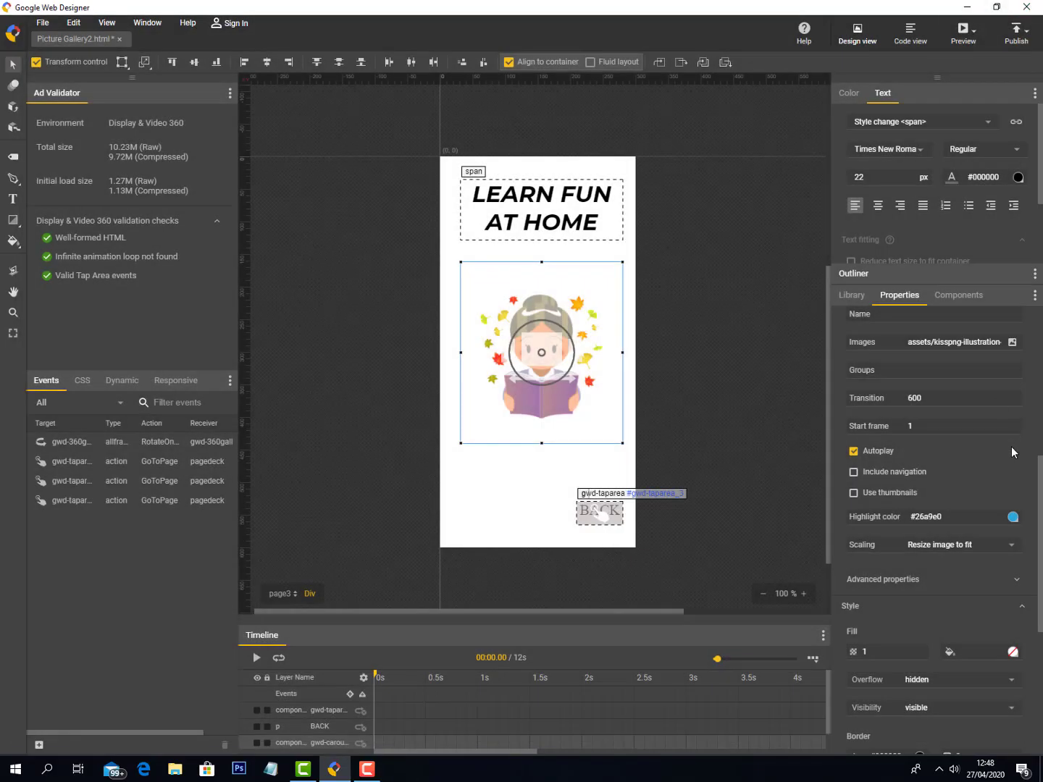
Step: Name page3's carousel gallery Learn Home
scroll(986, 460, "down", 2)
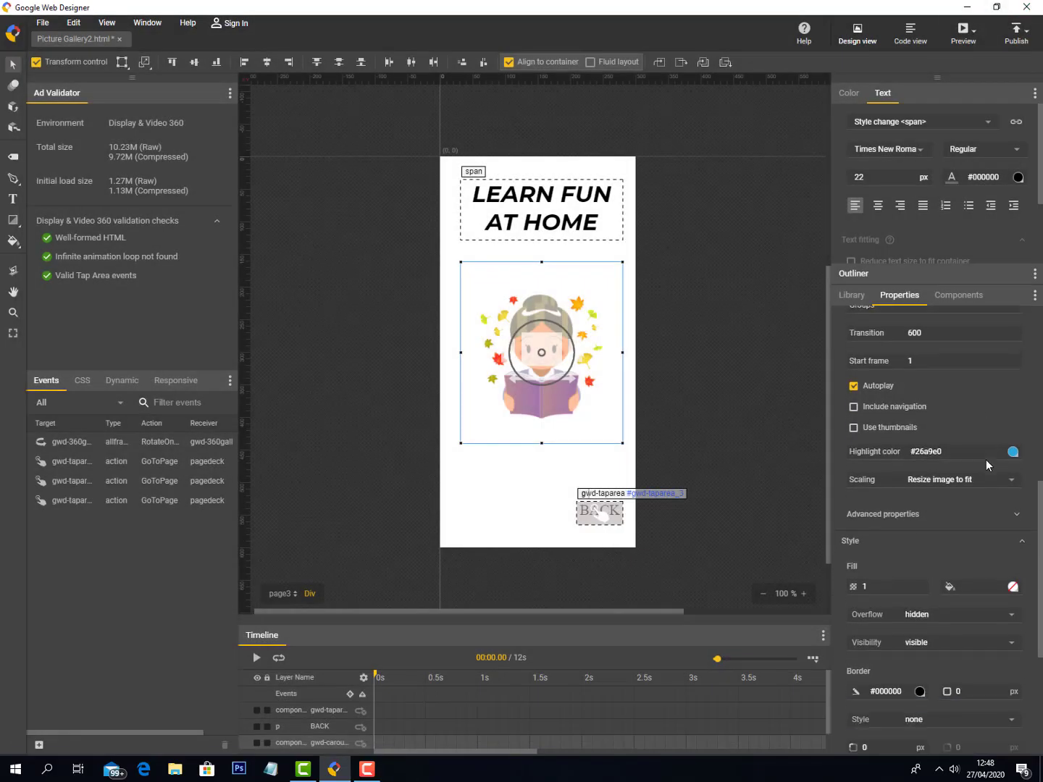
scroll(985, 460, "up", 2)
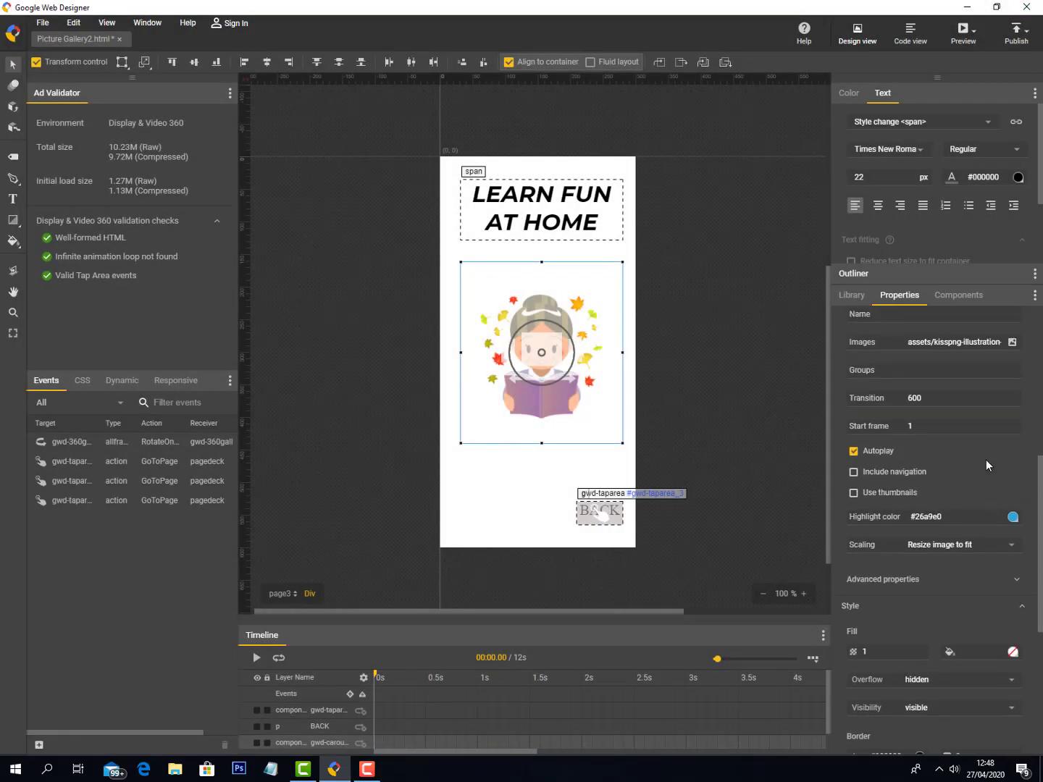
double_click(935, 398)
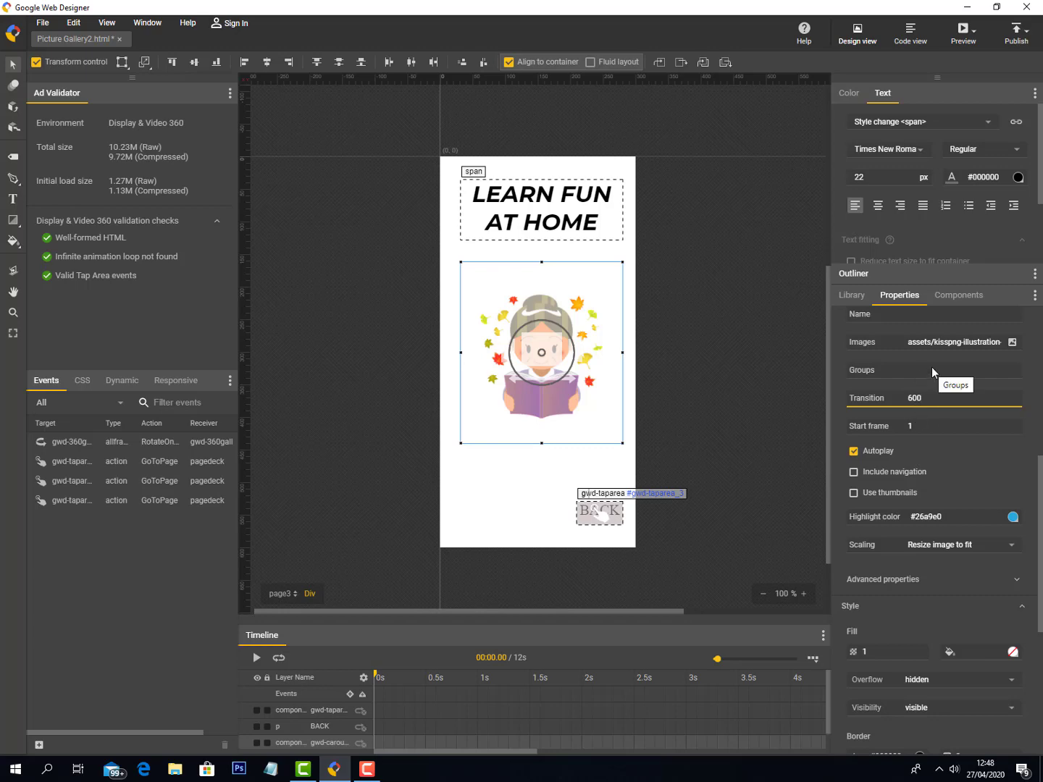
scroll(931, 368, "up", 1)
scroll(930, 368, "down", 1)
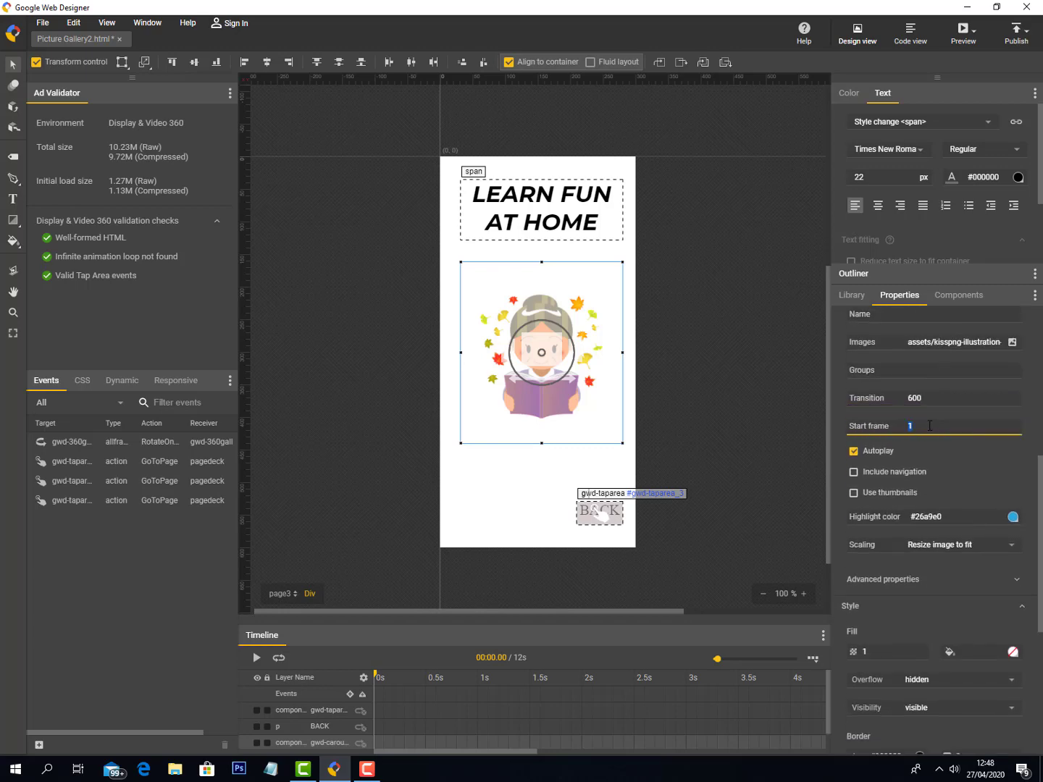
scroll(919, 381, "up", 1)
left_click(913, 382)
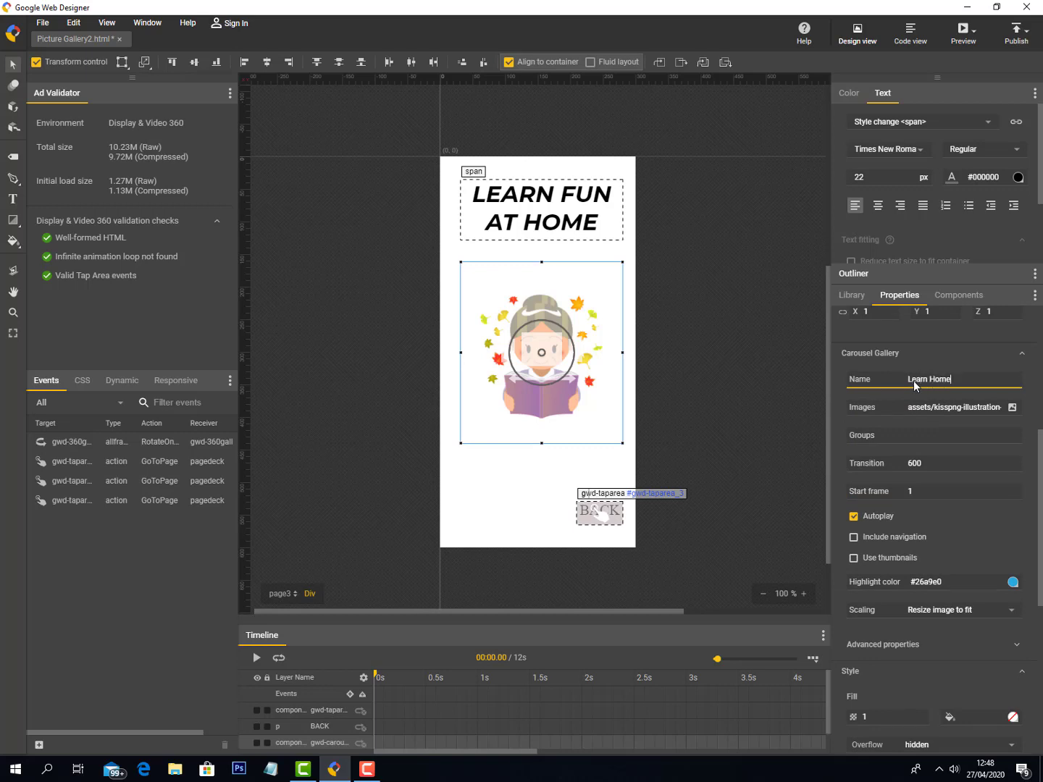
key("Return")
Step: Toggle the Include navigation and Autoplay options of the Learn Home carousel gallery, and deselect the gallery
scroll(941, 479, "down", 2)
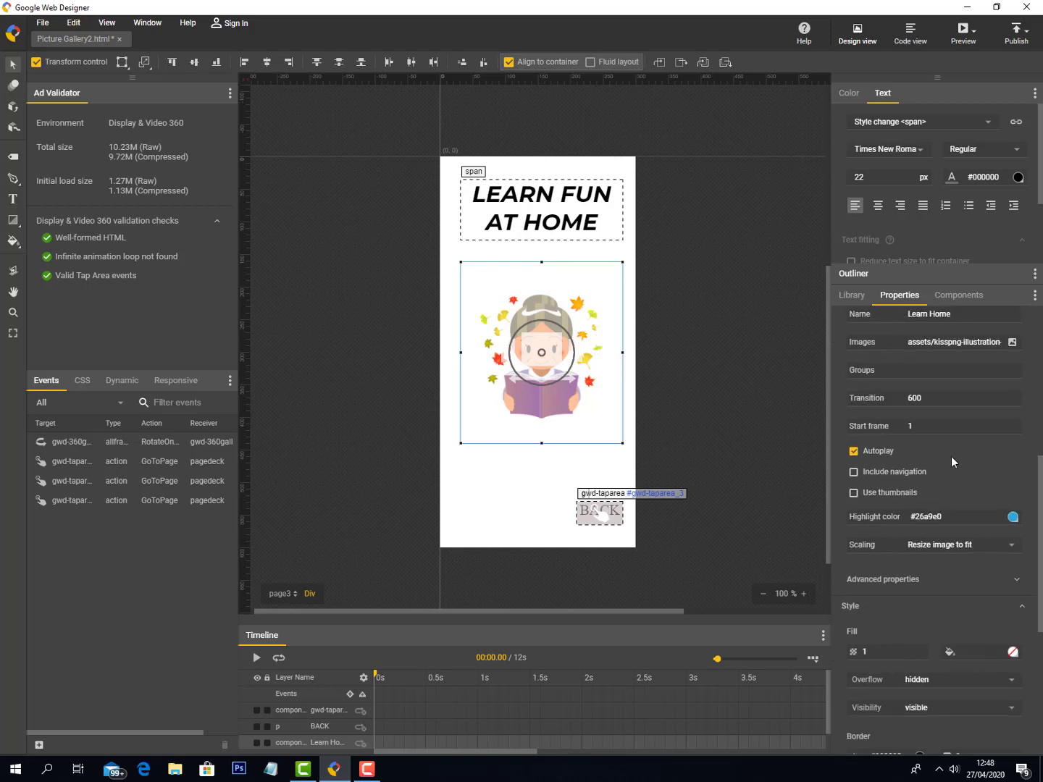
left_click(927, 428)
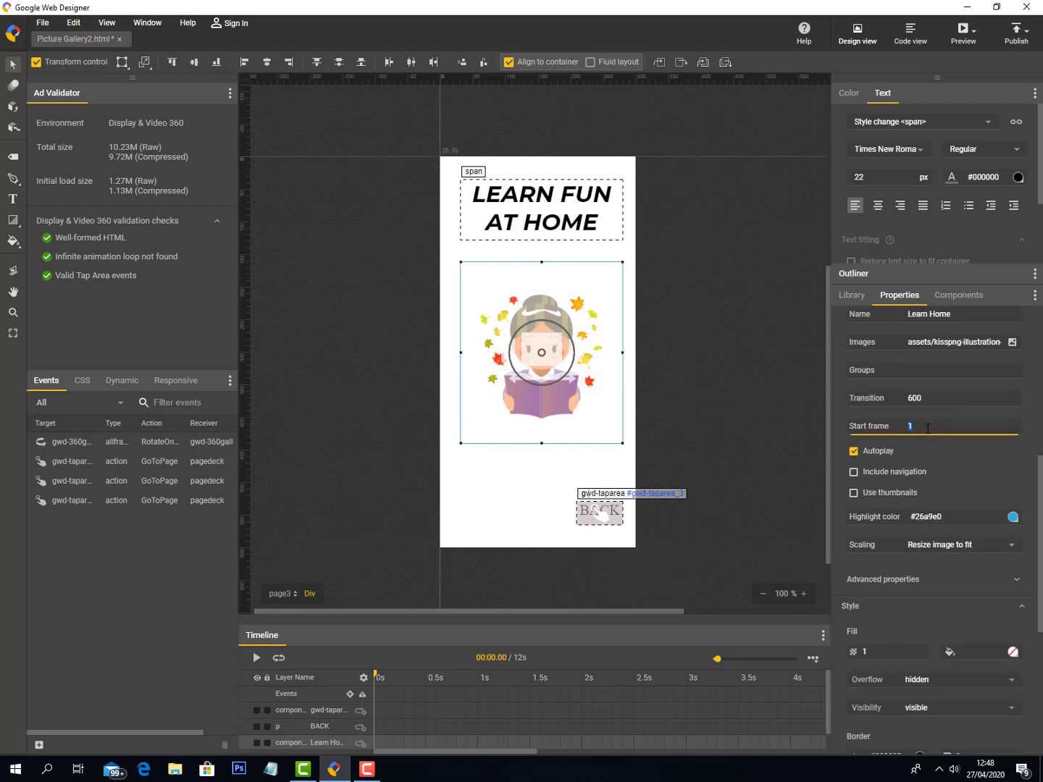
left_click(852, 473)
left_click(855, 452)
scroll(976, 482, "down", 5)
left_click(705, 411)
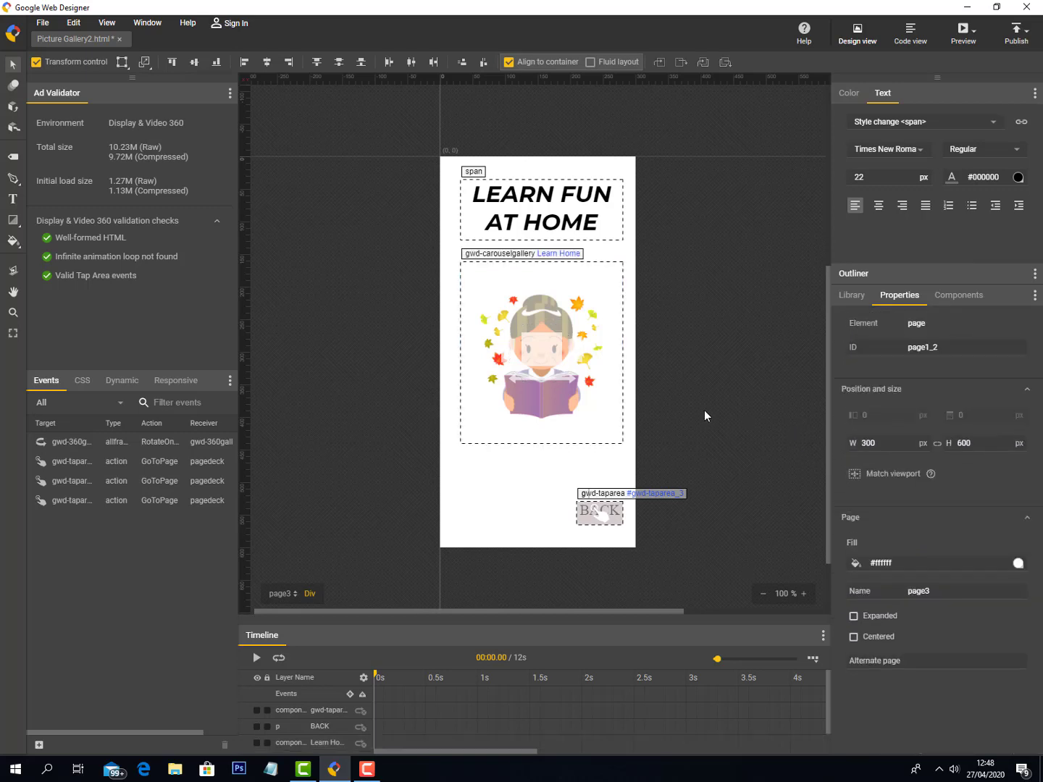
Step: Copy page3's BACK label and paste it onto page2
left_click(282, 599)
left_click(387, 588)
left_click(289, 730)
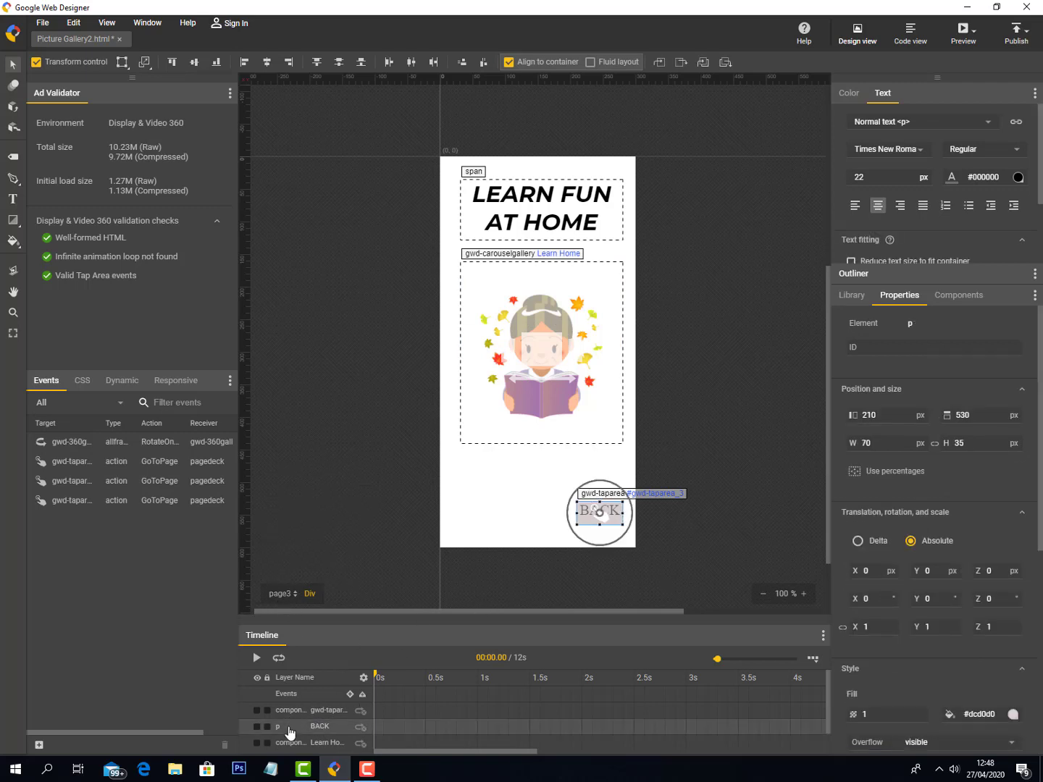
left_click(281, 595)
left_click(301, 508)
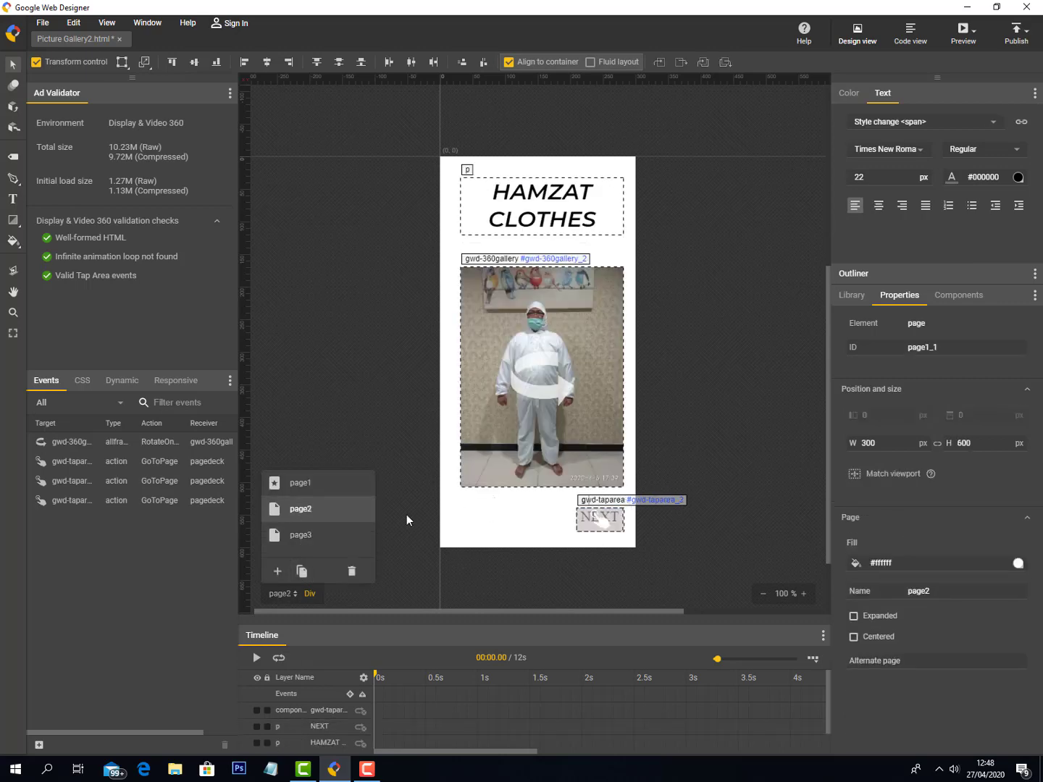
left_click(621, 511)
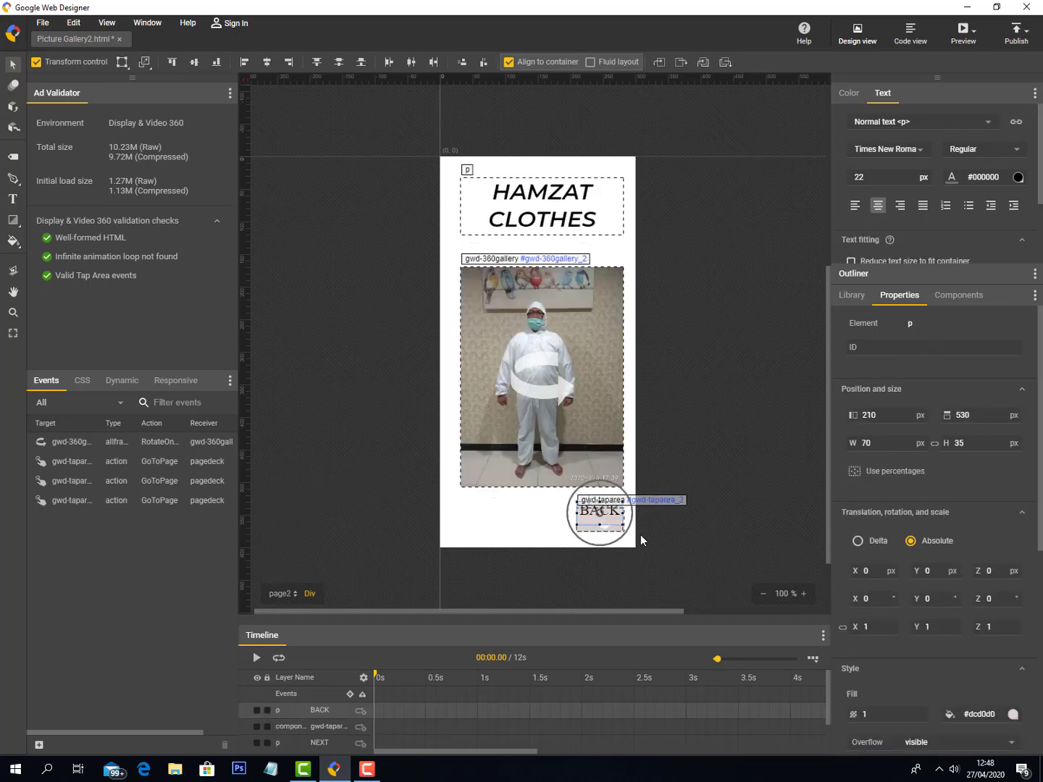
Step: Move page2's BACK label below the gallery's left end, level with the NEXT label, at about 34 px across and 539 px down
key("Left")
key("Left")
key("Left")
key("Left")
key("Left")
key("Left")
key("Left")
key("Left")
key("Left")
key("Left")
key("Left")
key("Left")
key("Left")
key("Left")
key("Left")
key("Left")
key("Left")
key("Left")
key("Left")
key("Left")
key("Left")
key("Left")
key("Left")
key("Left")
key("Left")
key("Left")
key("Left")
key("Left")
key("Left")
key("Left")
key("Left")
key("Left")
key("Left")
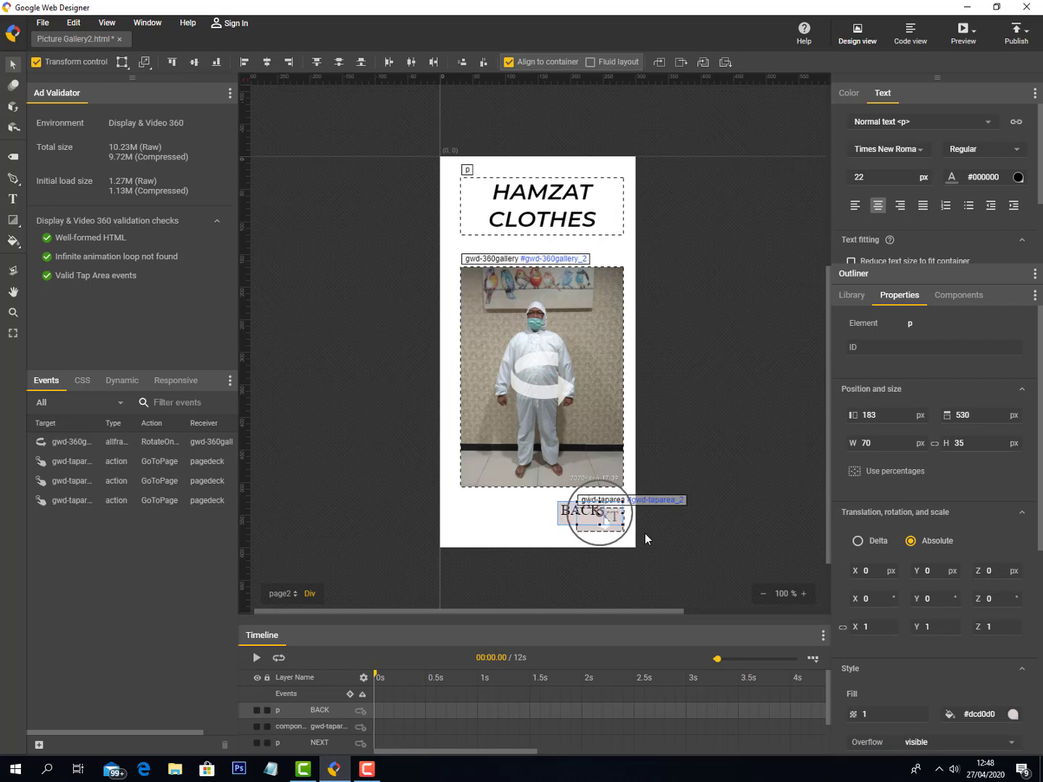
key("Left")
key("Left")
key("Left")
key("Left")
key("Left")
key("Left")
key("Left")
key("Left")
key("Left")
key("Left")
key("Left")
key("Left")
key("Left")
key("Left")
key("Left")
key("Left")
key("Left")
key("Left")
key("Left")
key("Left")
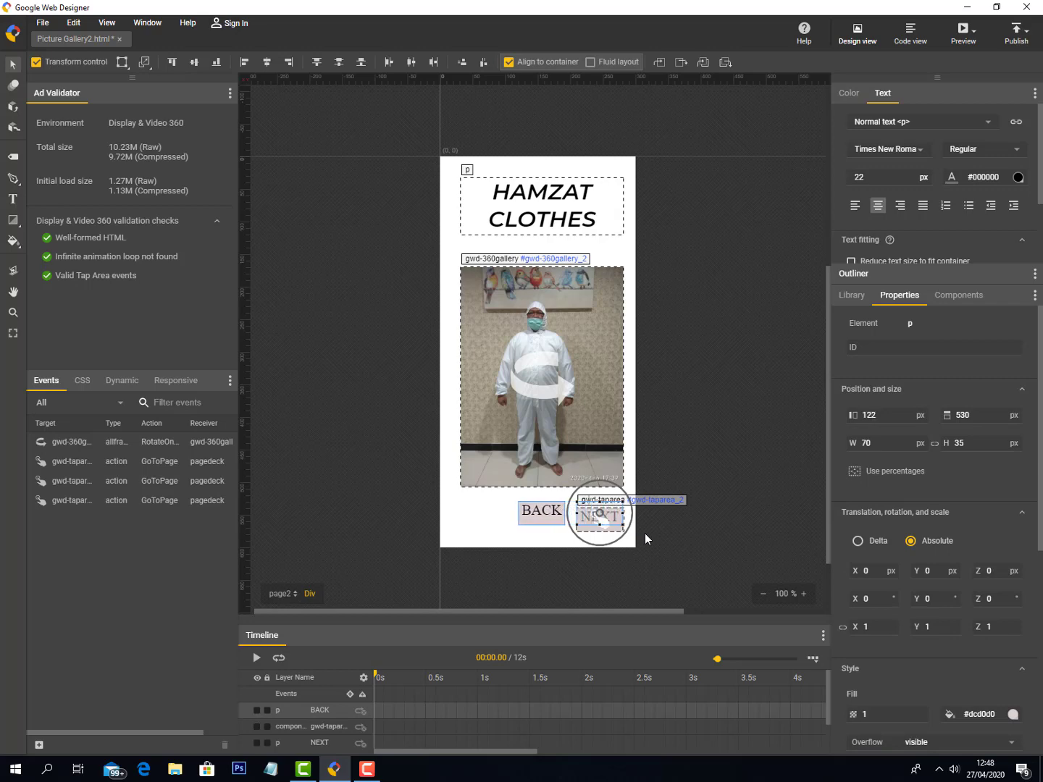
key("Left")
key("Left")
key("Left")
key("Left")
key("Left")
key("Left")
key("Left")
key("Left")
key("Left")
key("Left")
key("Left")
key("Left")
key("Left")
key("Left")
key("Left")
key("Left")
key("Left")
key("Left")
key("Left")
key("Left")
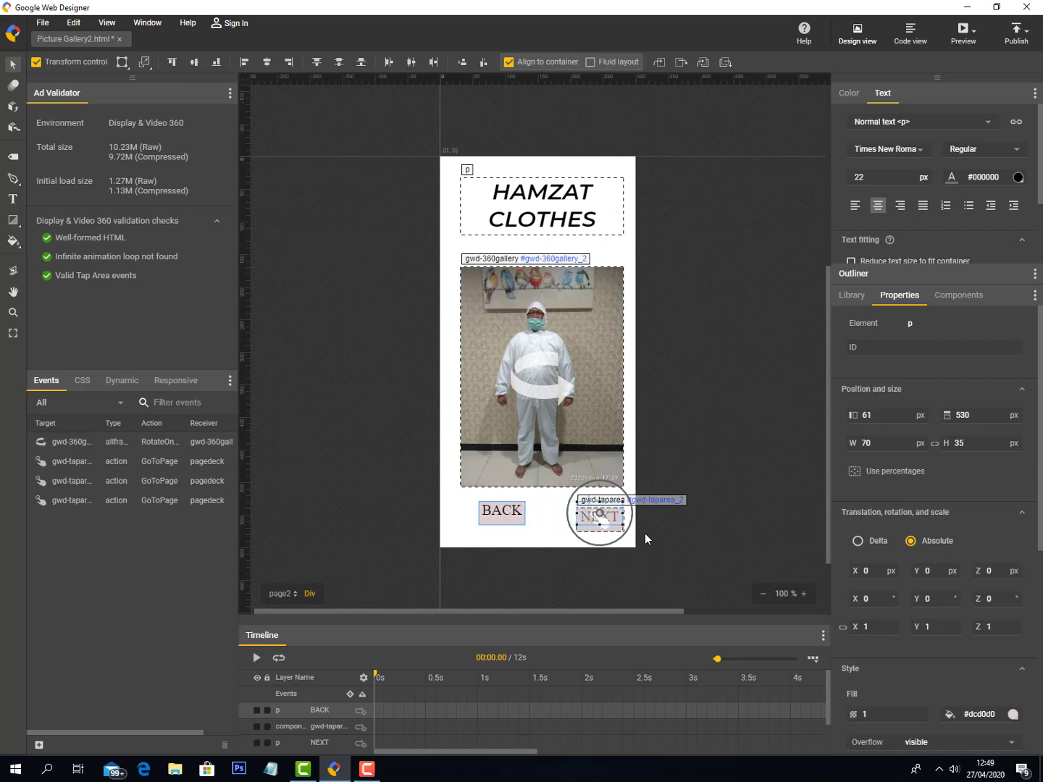
key("Down")
key("Down")
key("Down")
key("Down")
key("Down")
key("Down")
key("Down")
key("Down")
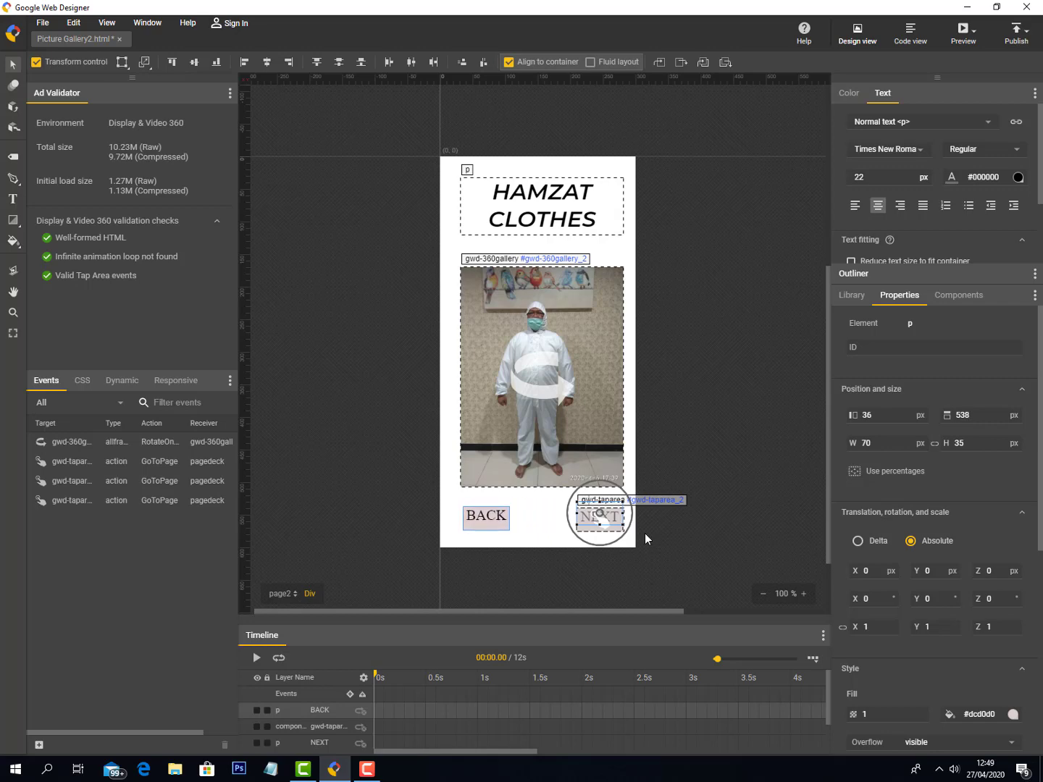
key("Down")
key("Left")
key("Left")
left_click(721, 468)
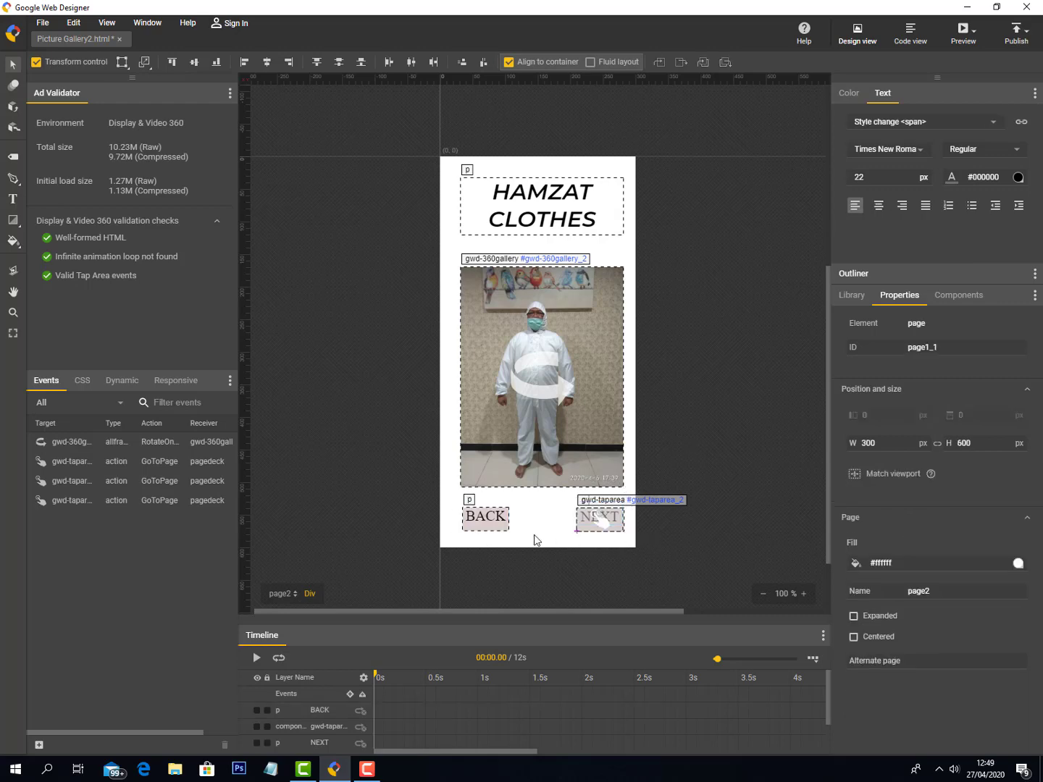
Step: Place a Tap Area over page2's BACK label and resize it to the label's size
left_click(488, 514)
left_click(955, 294)
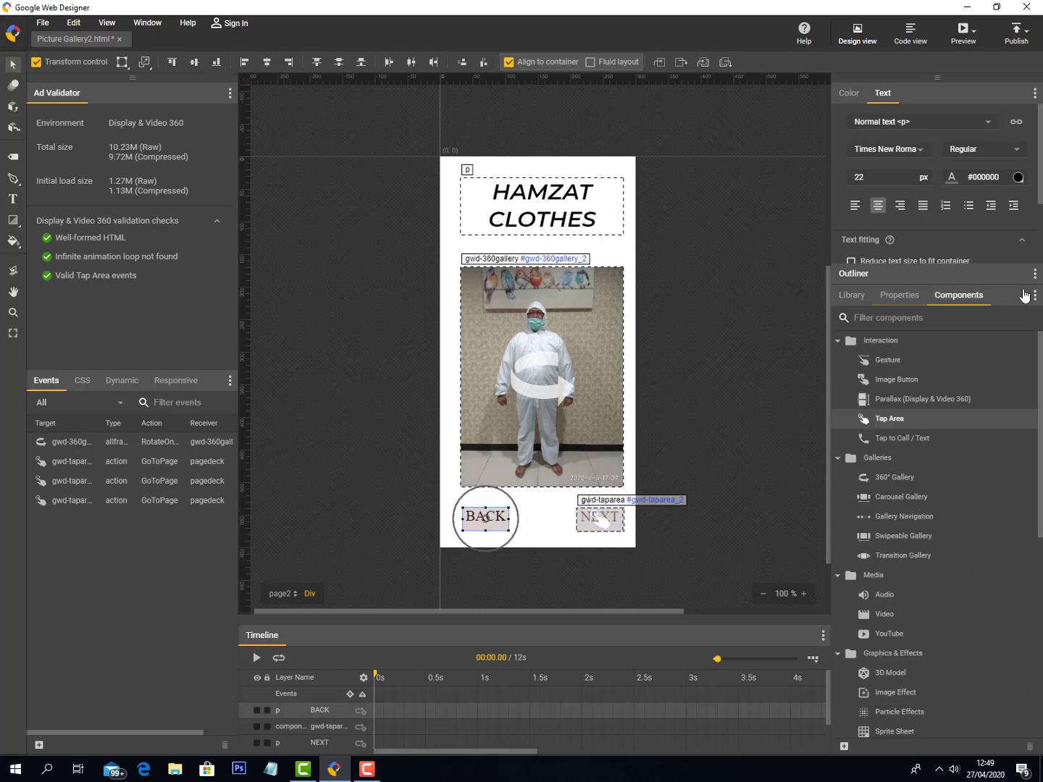
left_click_drag(889, 418, 469, 518)
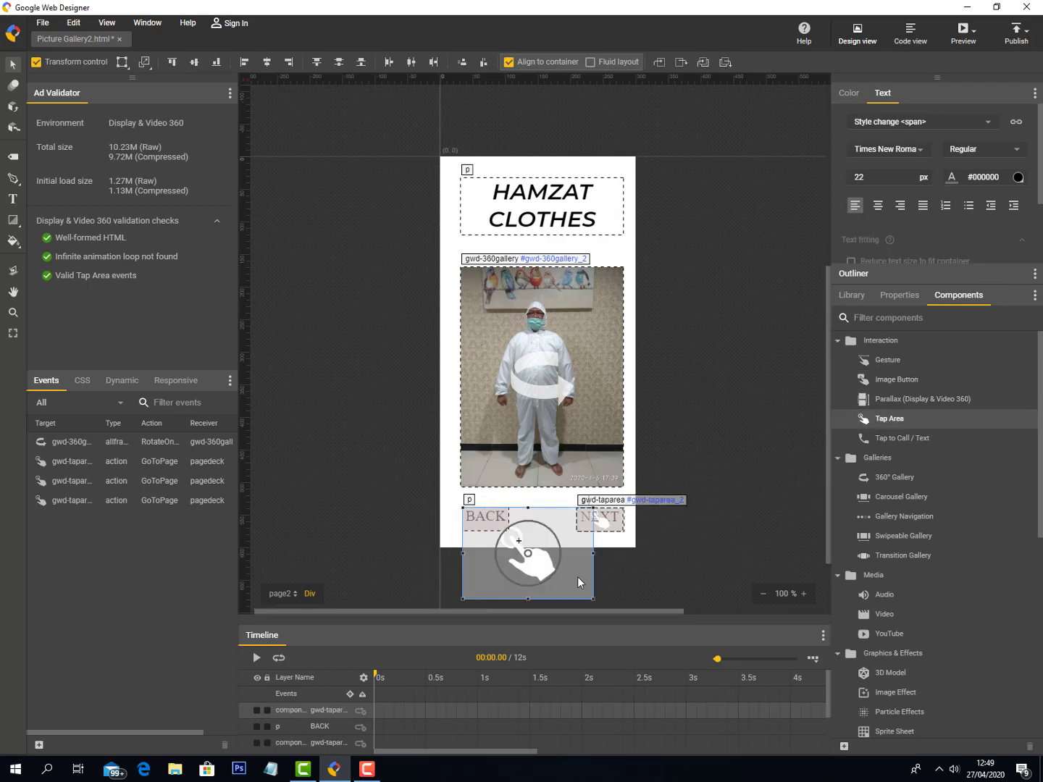
left_click_drag(592, 598, 508, 531)
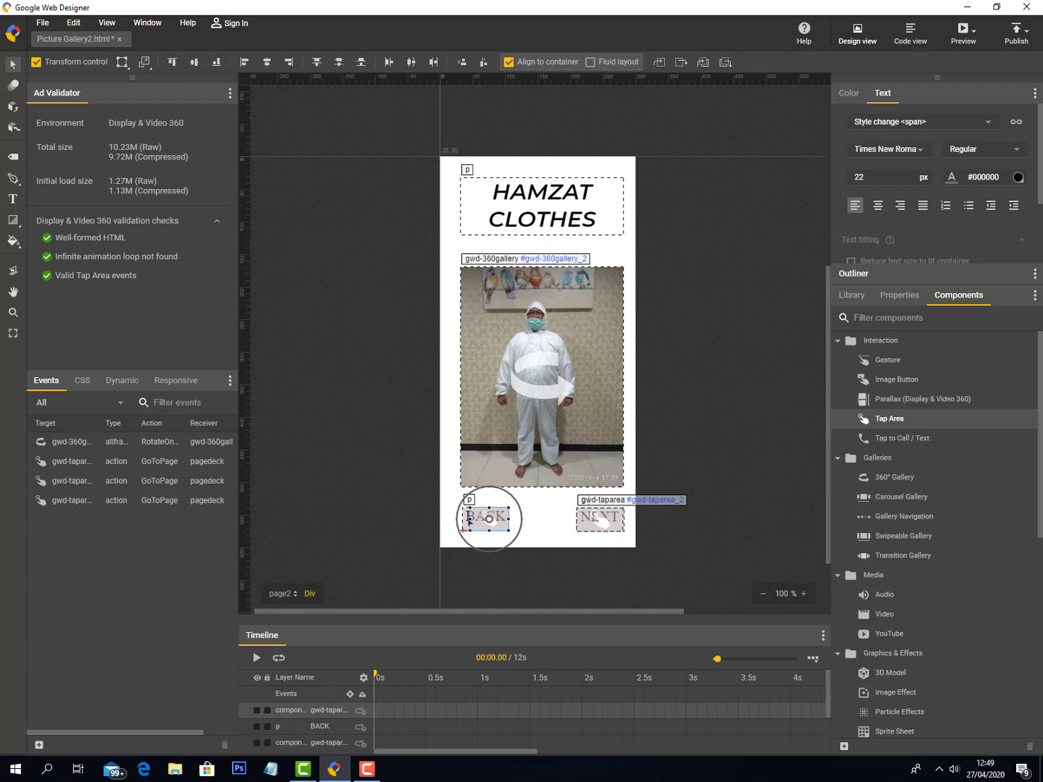
Step: Add a Touch/Click event to page2's BACK tap area that runs Go to page on pagedeck with page1 as the Page ID
right_click(474, 523)
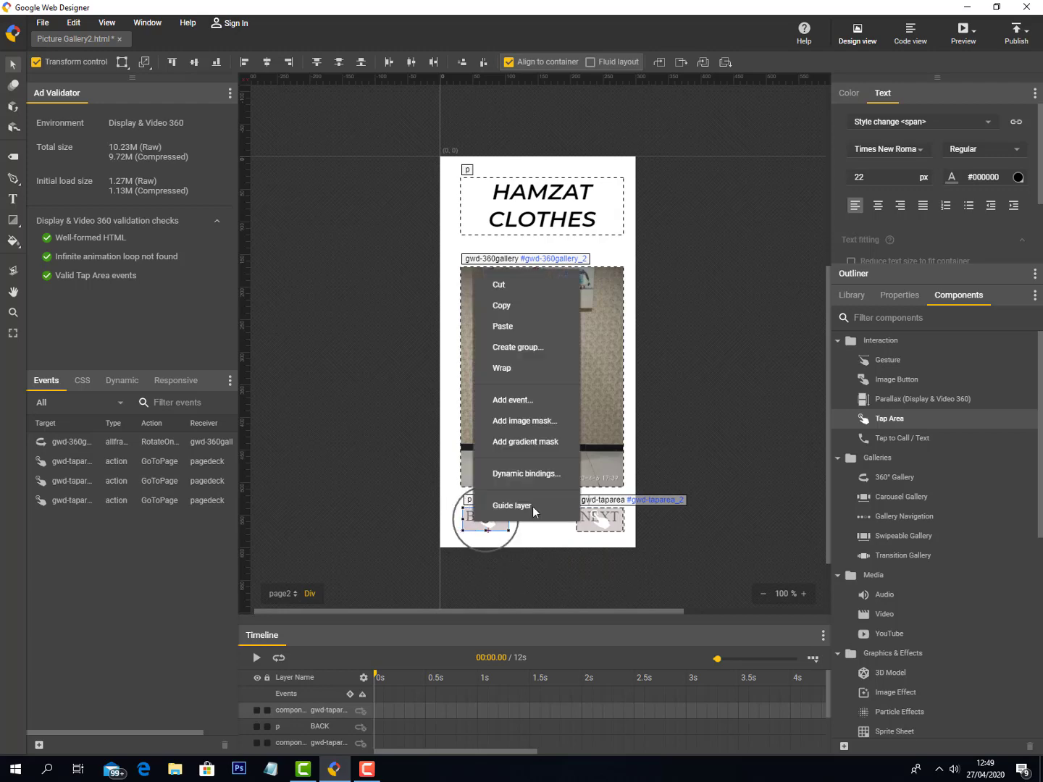
left_click(538, 395)
left_click(494, 365)
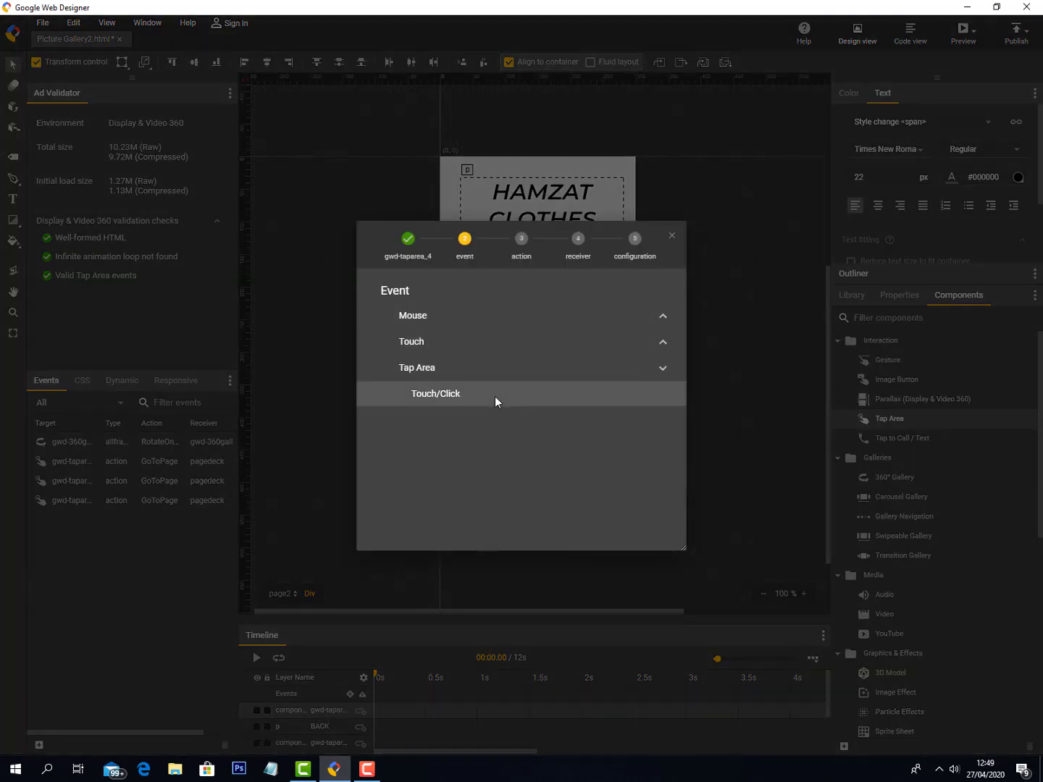
left_click(495, 396)
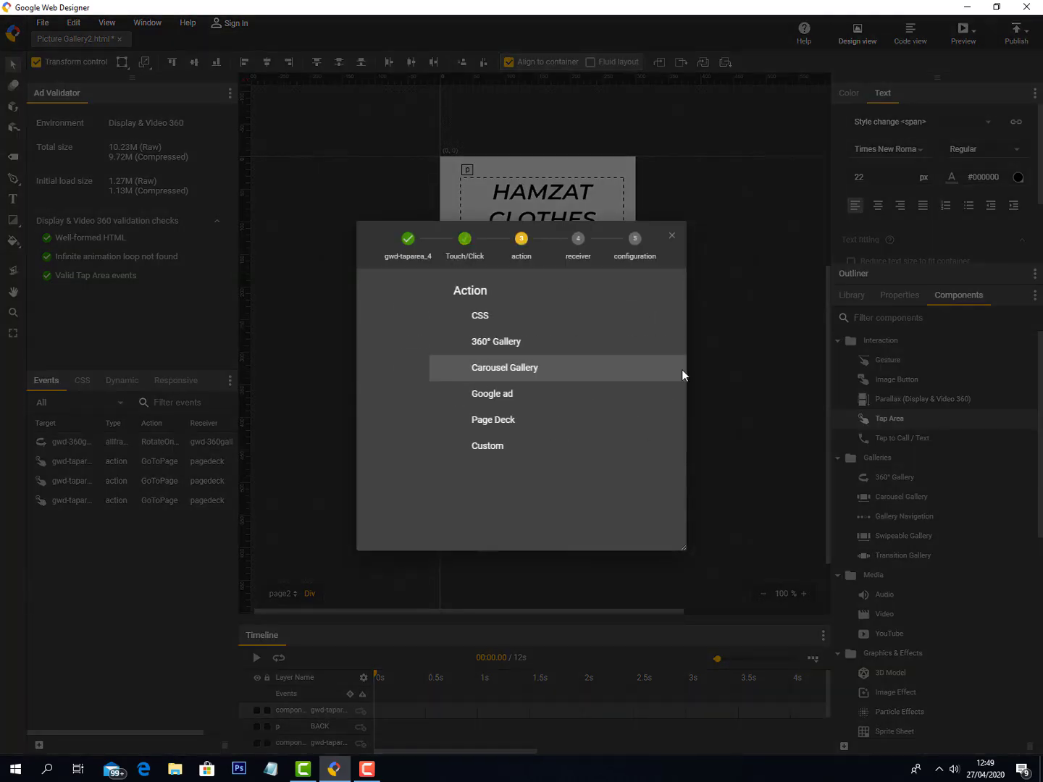
left_click(507, 420)
left_click(507, 444)
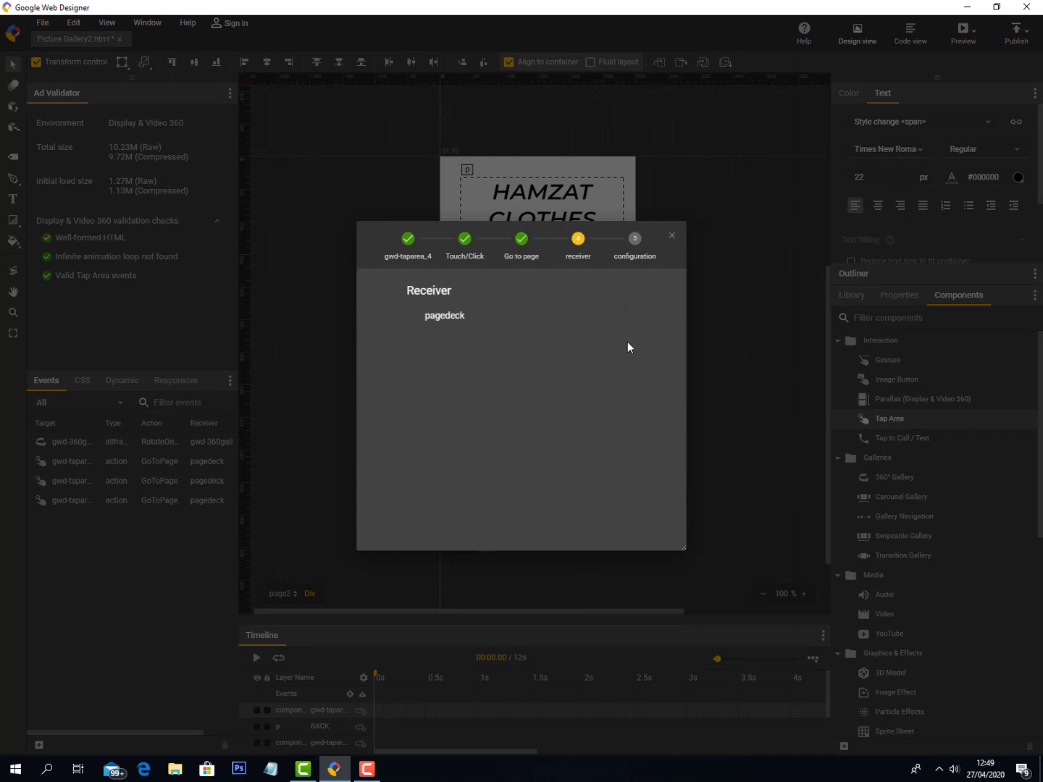
left_click(494, 314)
left_click(574, 319)
left_click(572, 338)
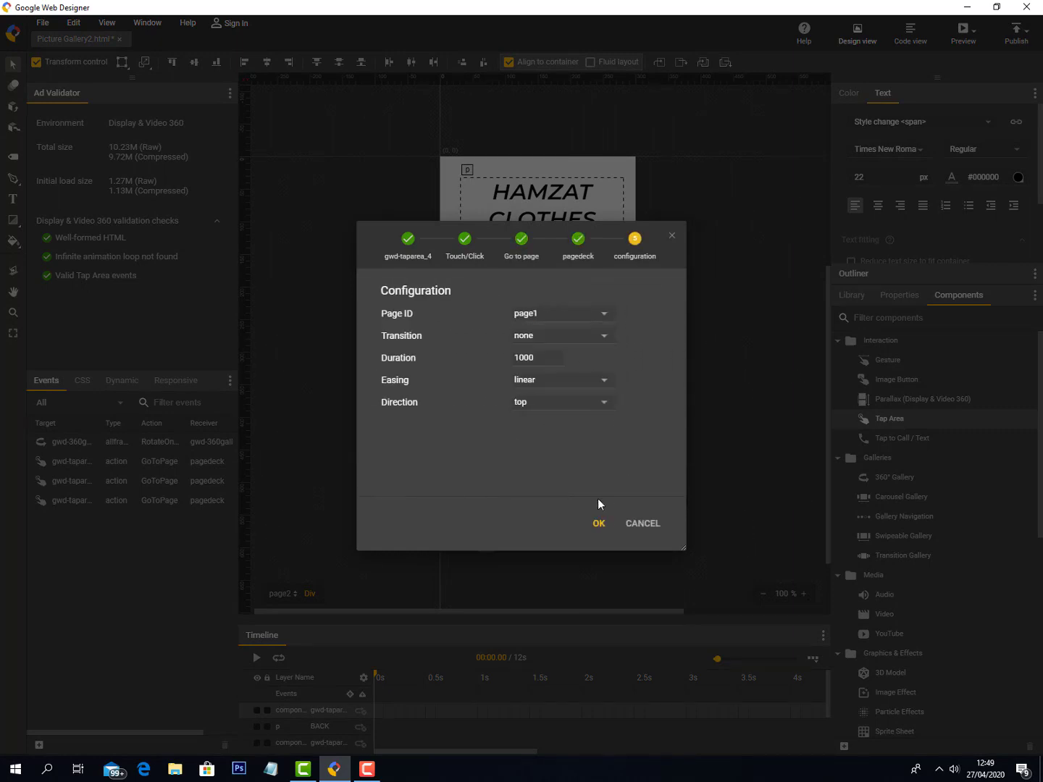
left_click(598, 521)
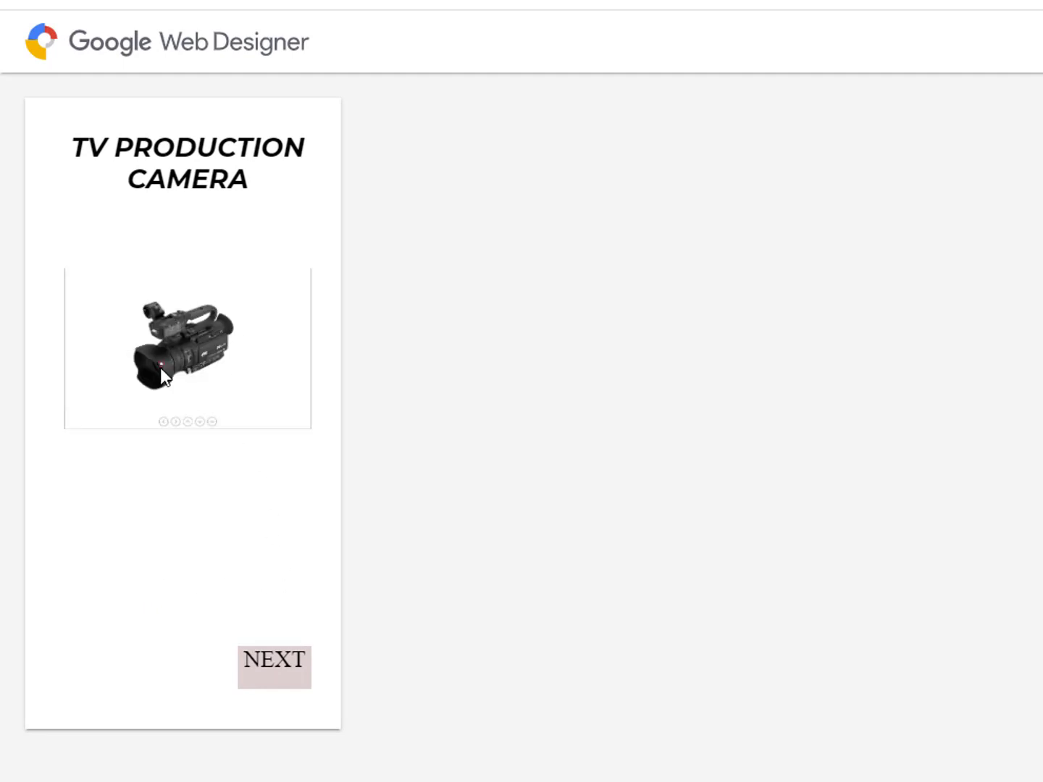
Step: Test the previewed NEXT links through to the LEARN FUN AT HOME page and cycle through its carousel images, returning to the first one
left_click(276, 663)
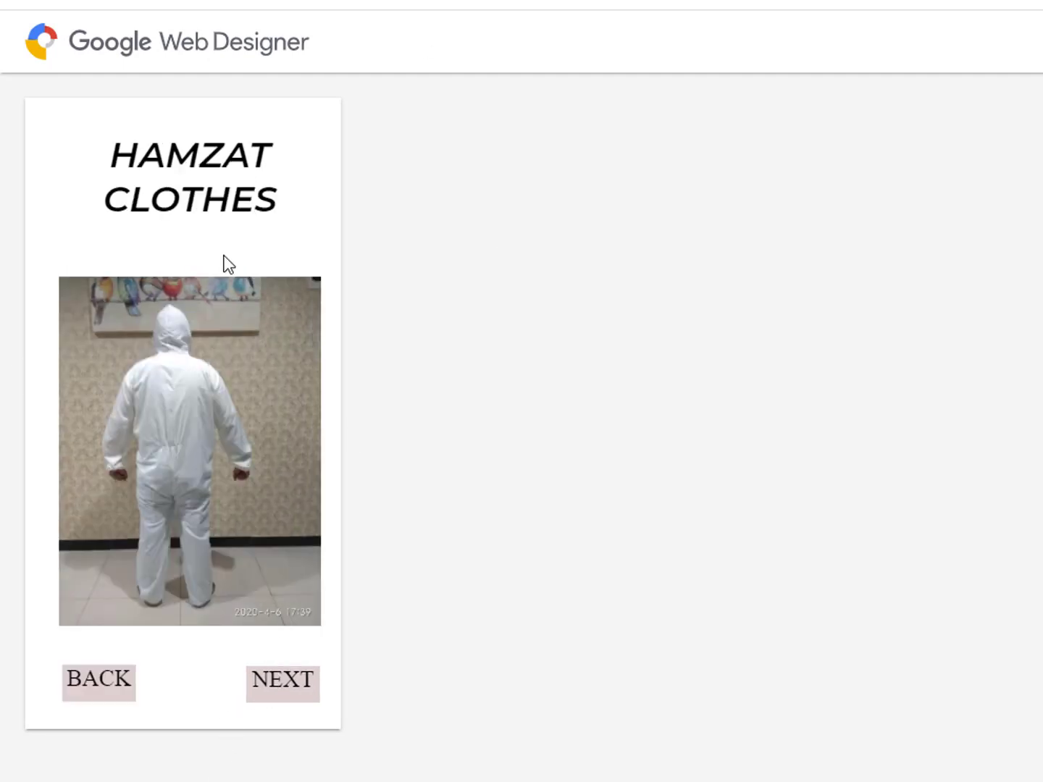
left_click(290, 699)
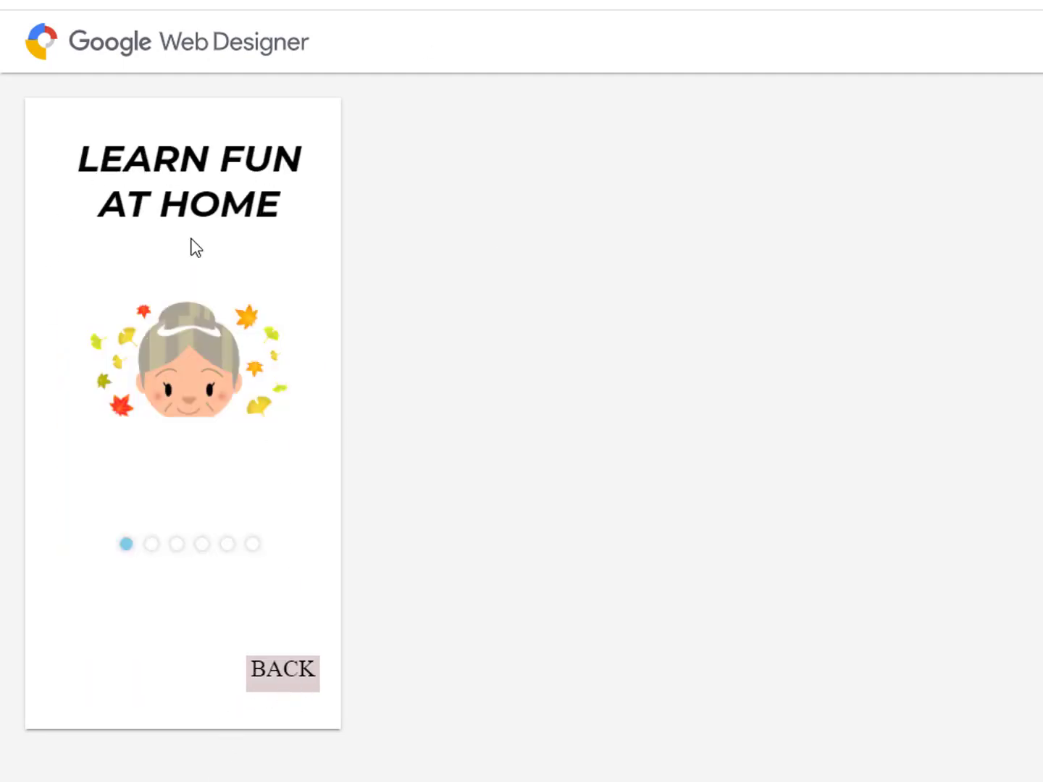
left_click(152, 544)
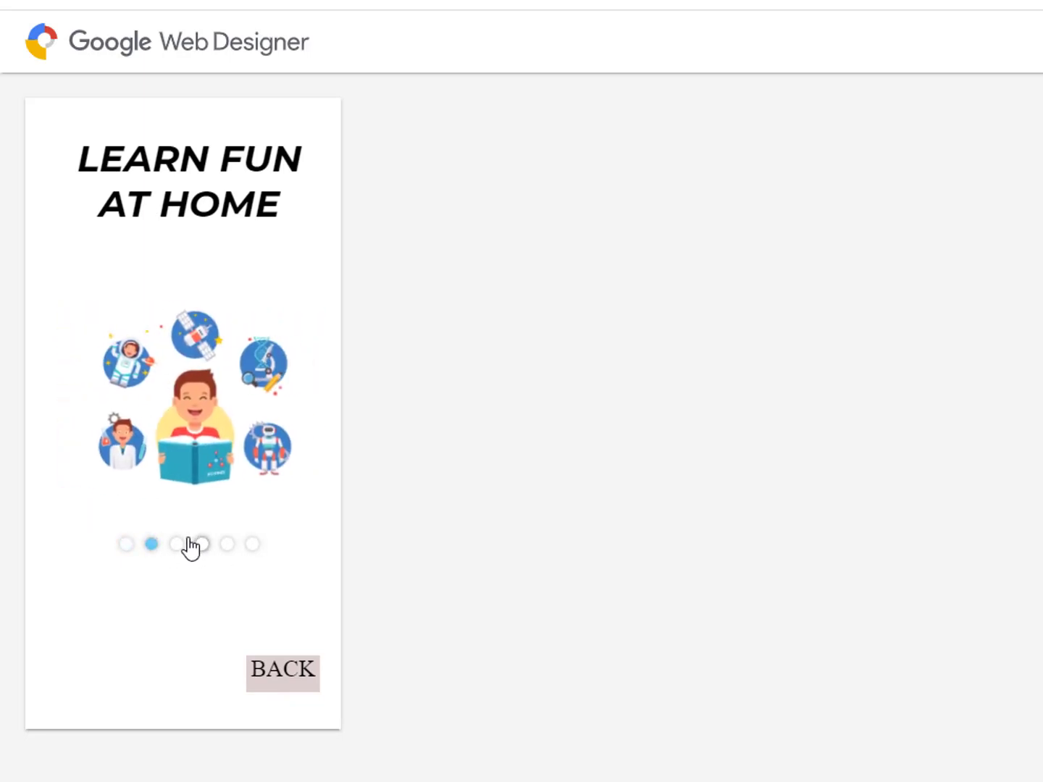
left_click(177, 545)
left_click(202, 544)
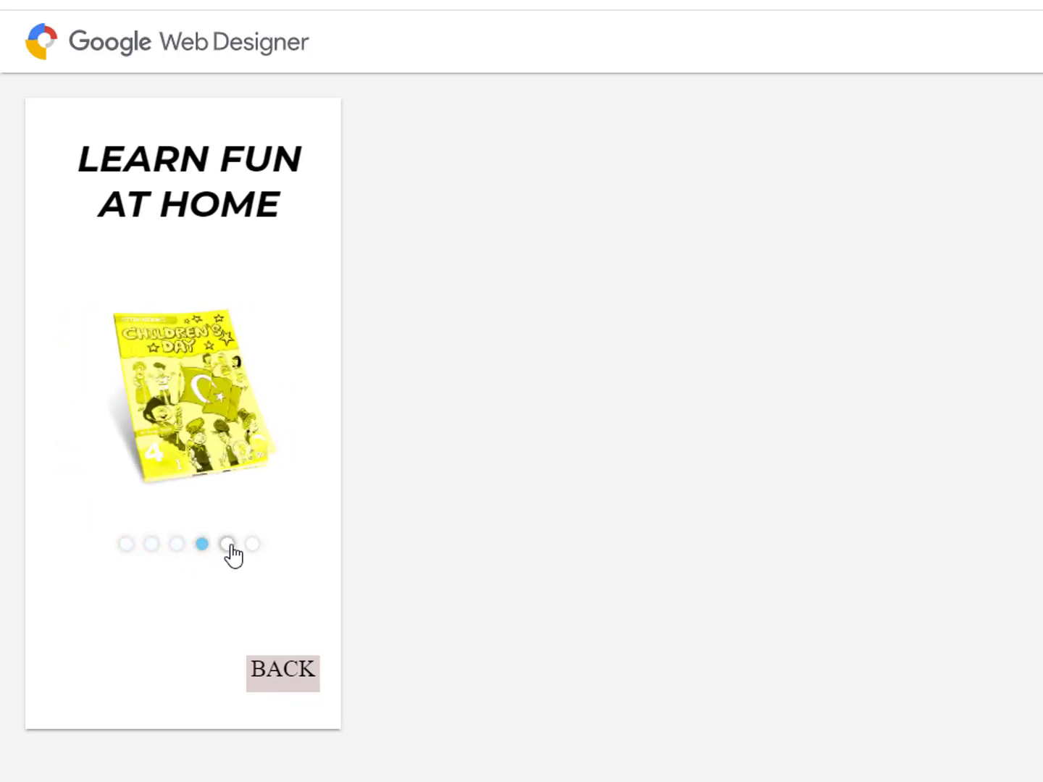
left_click(227, 544)
left_click(251, 544)
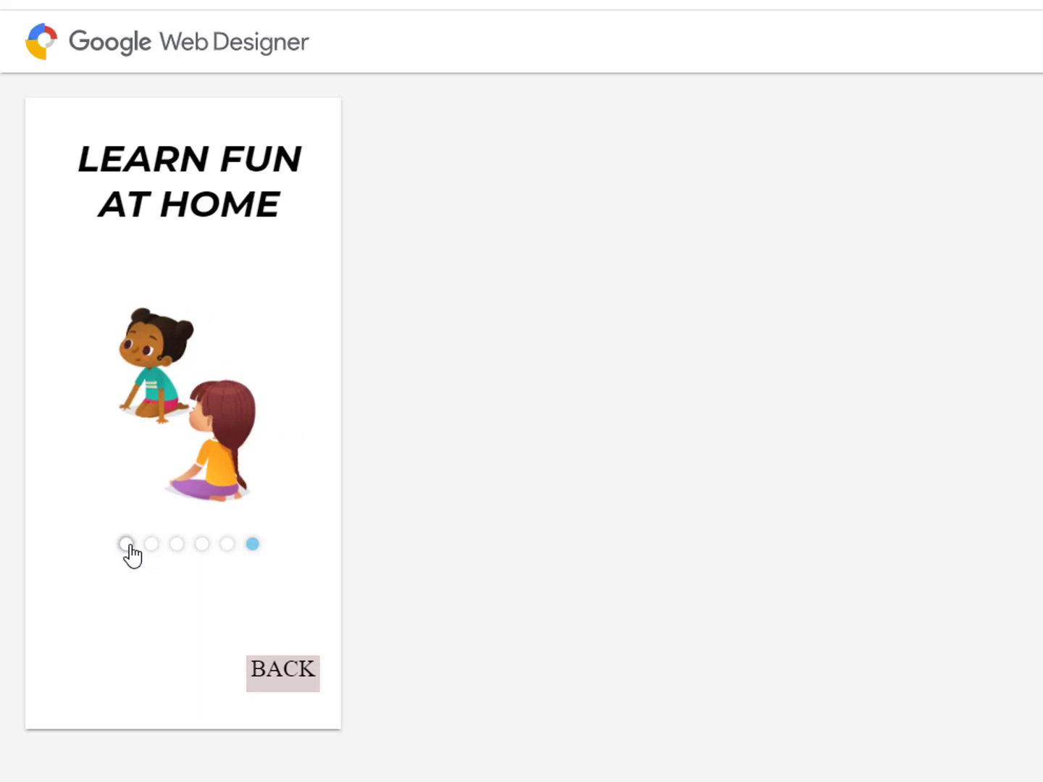
left_click(126, 545)
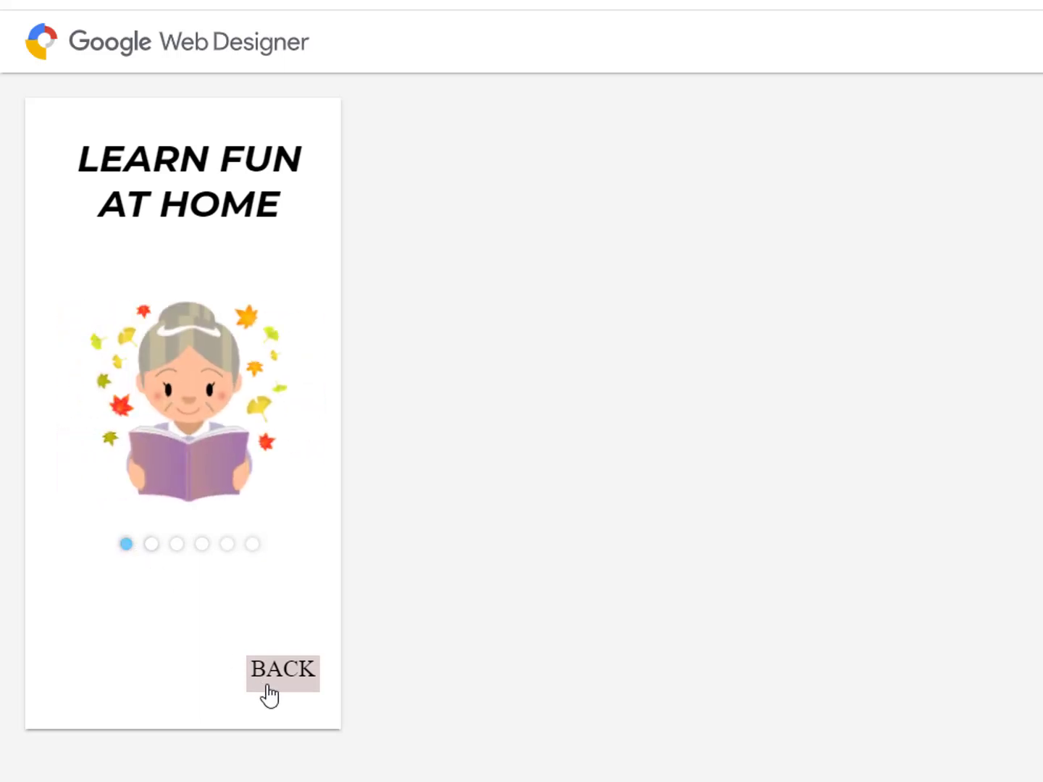